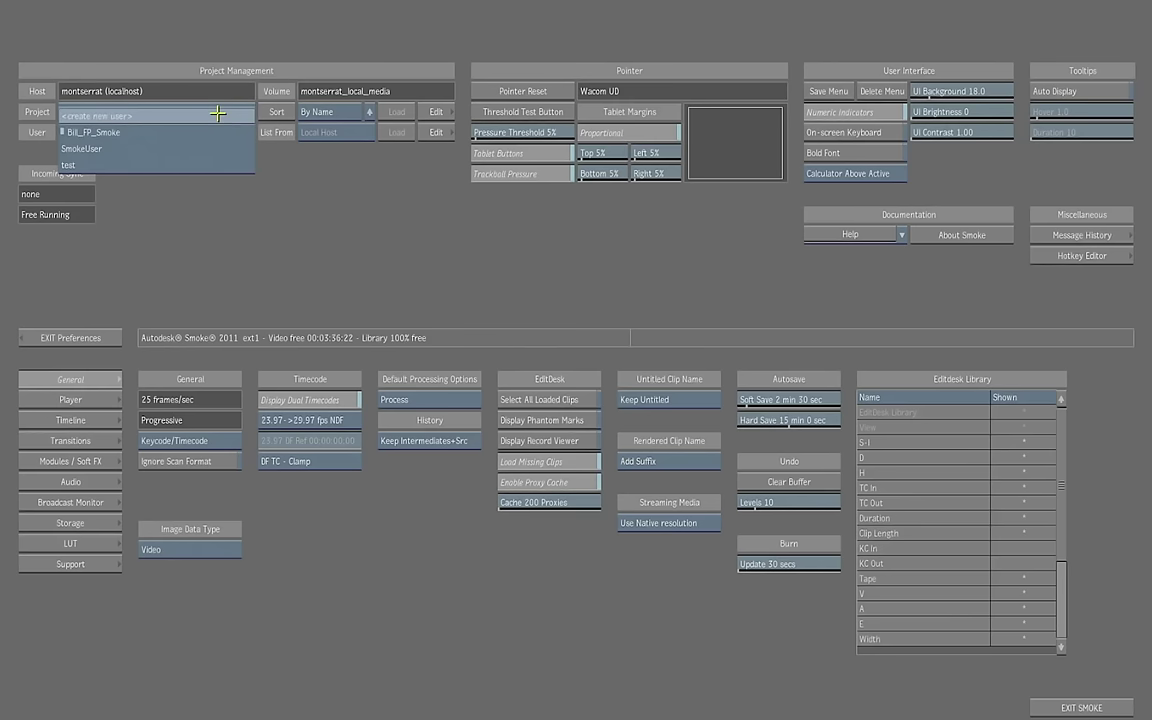
pyautogui.click(217, 114)
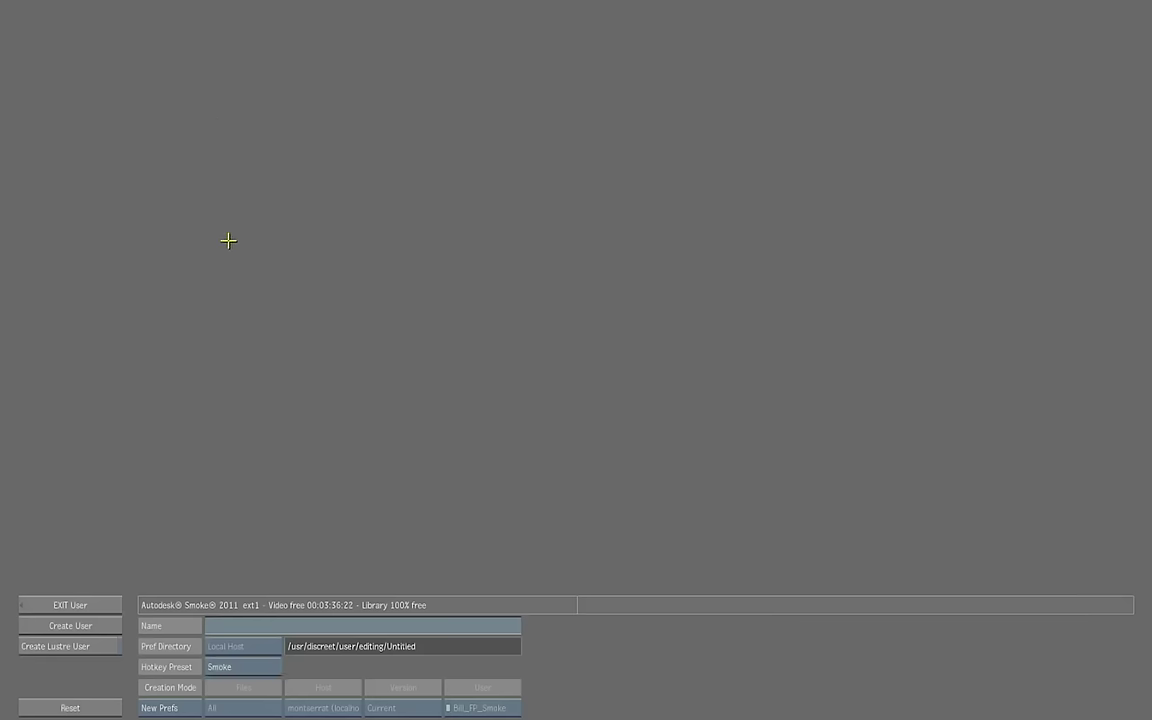
pyautogui.click(88, 646)
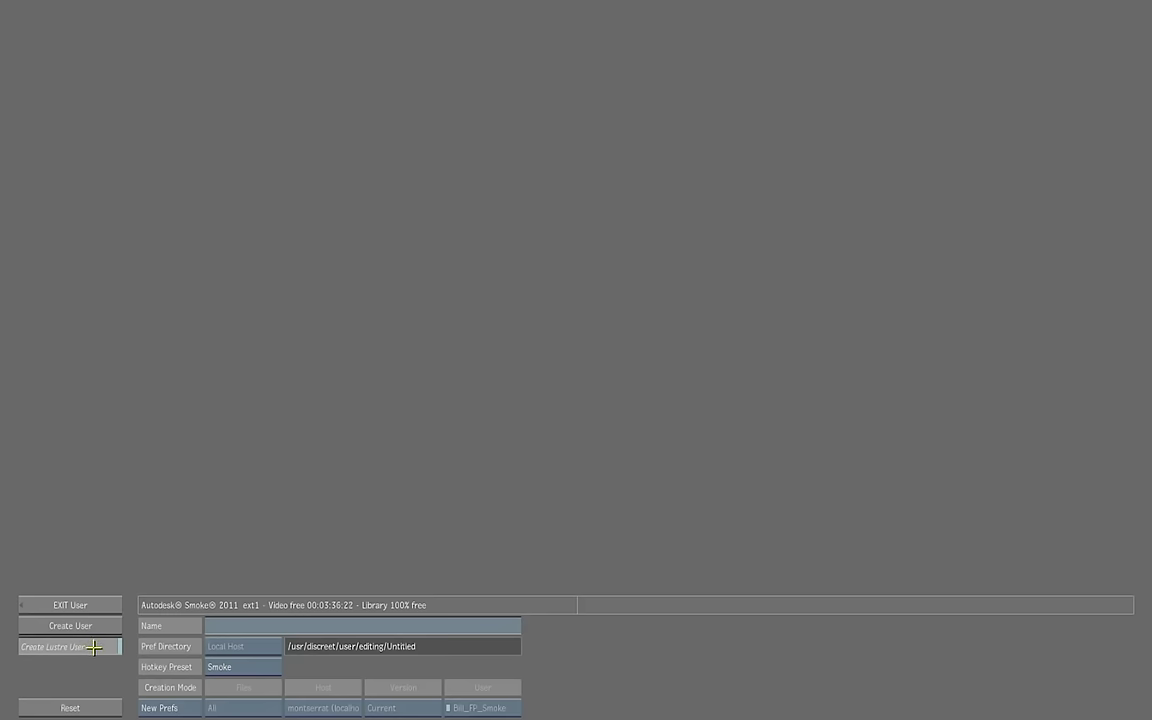
pyautogui.click(94, 647)
pyautogui.click(87, 605)
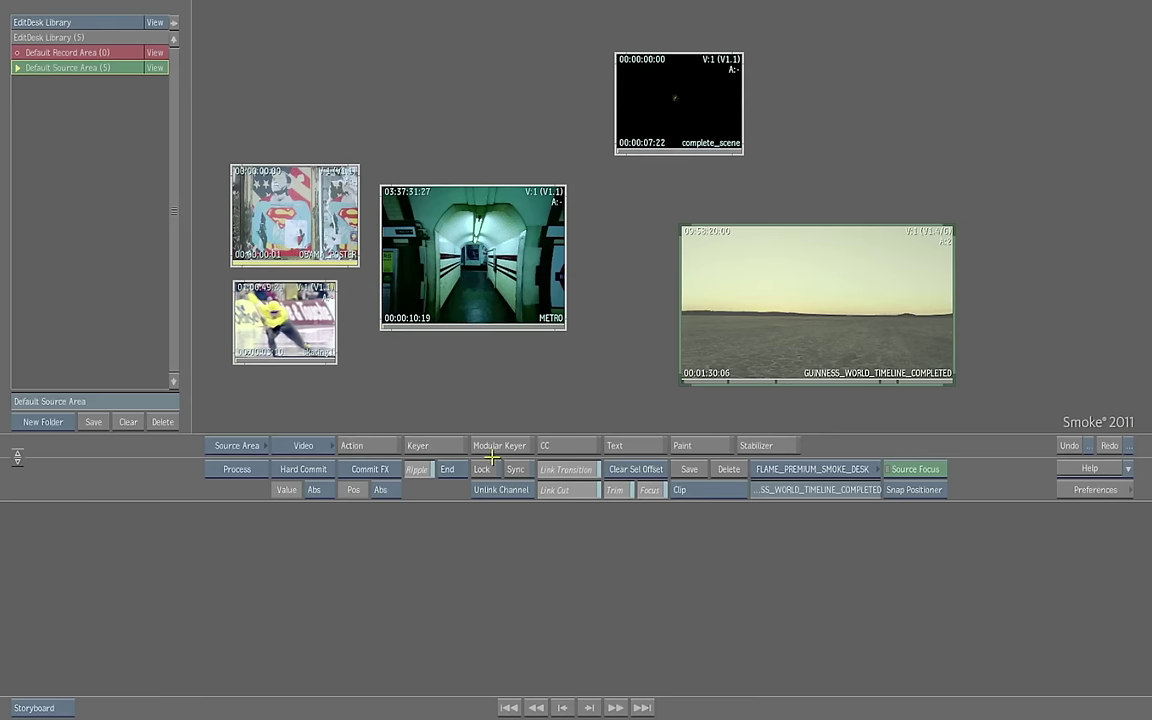
# Step: Select the METRO clip and examine the Default Source Area clips in the full library list before returning to the desktop
pyautogui.moveTo(472, 258); pyautogui.dragTo(476, 260)
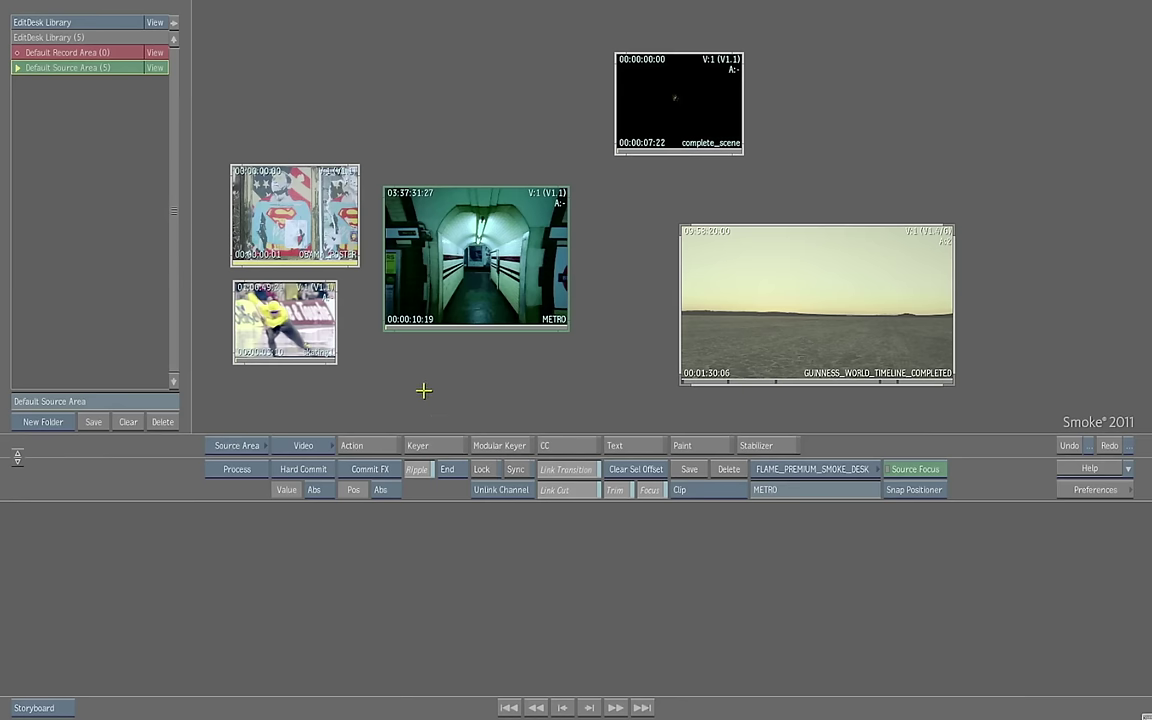
pyautogui.press('Tab')
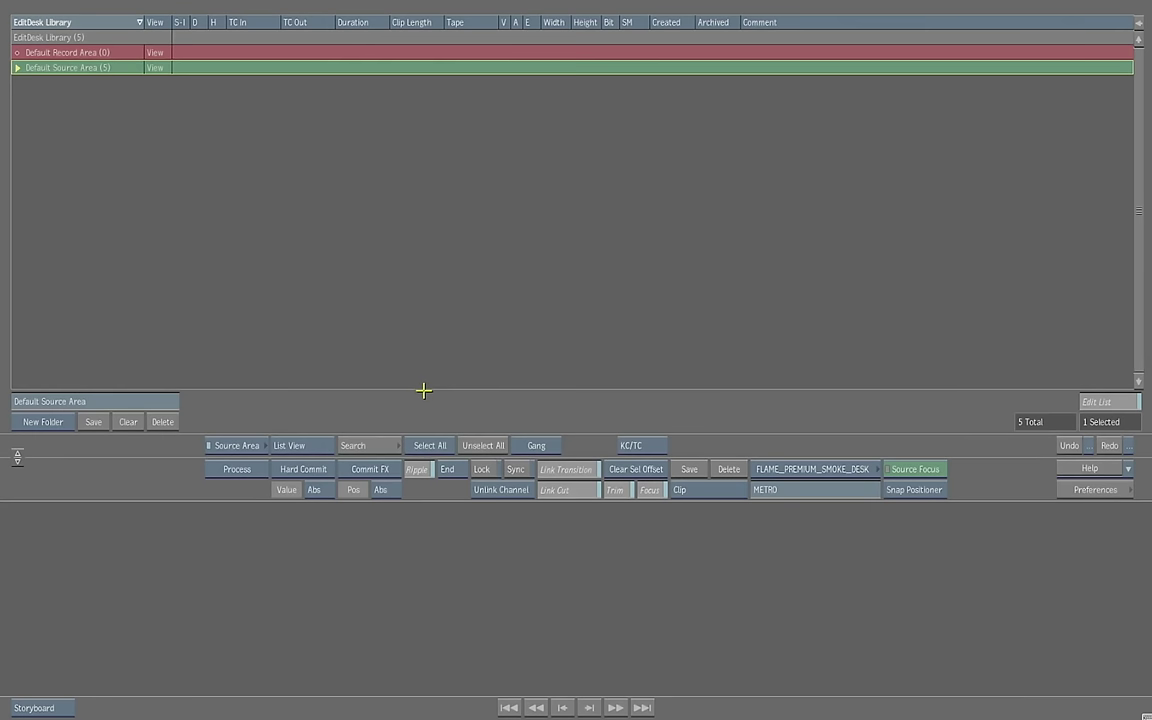
pyautogui.click(17, 67)
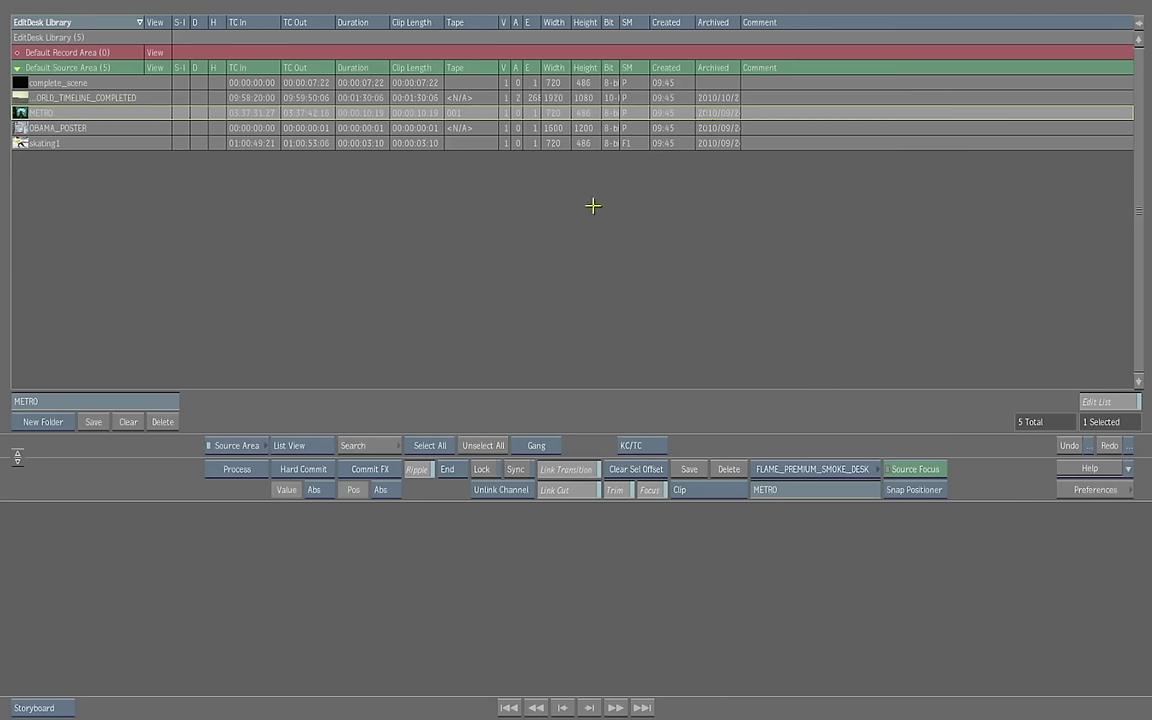
pyautogui.press('`')
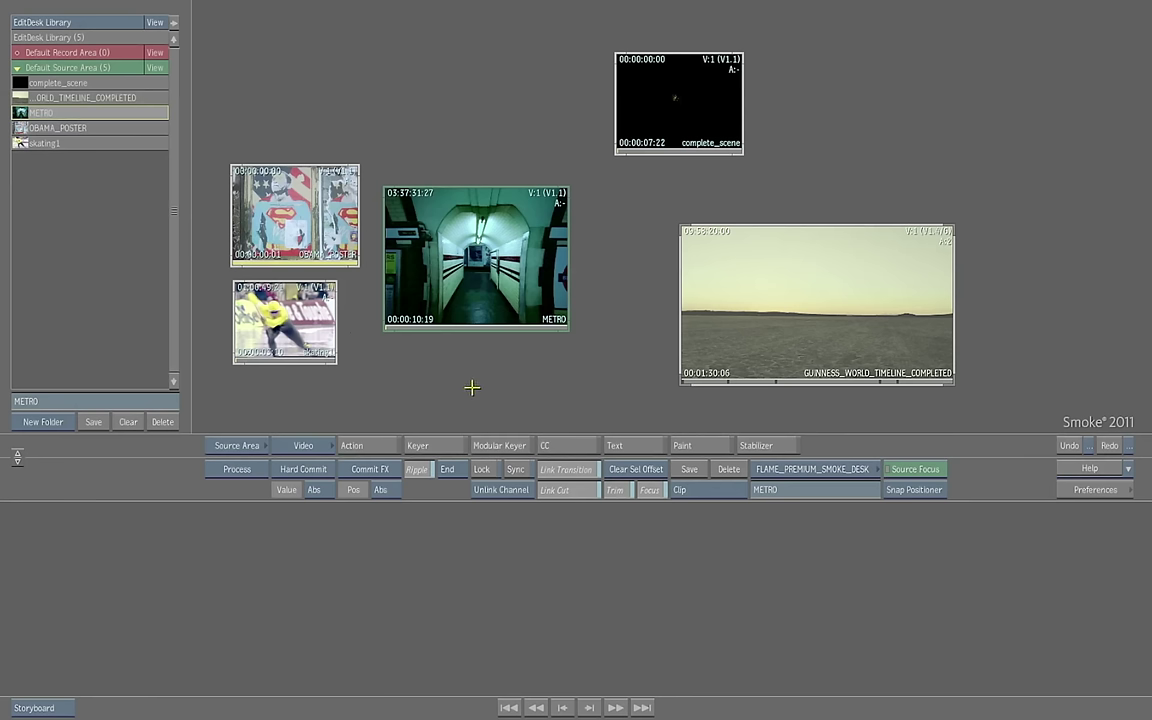
# Step: Load GUINNESS_WORLD_TIMELINE_COMPLETED as the record clip, show its record timeline, and switch to the source/record viewers
pyautogui.moveTo(494, 288); pyautogui.dragTo(499, 278)
pyautogui.moveTo(801, 309); pyautogui.dragTo(501, 666)
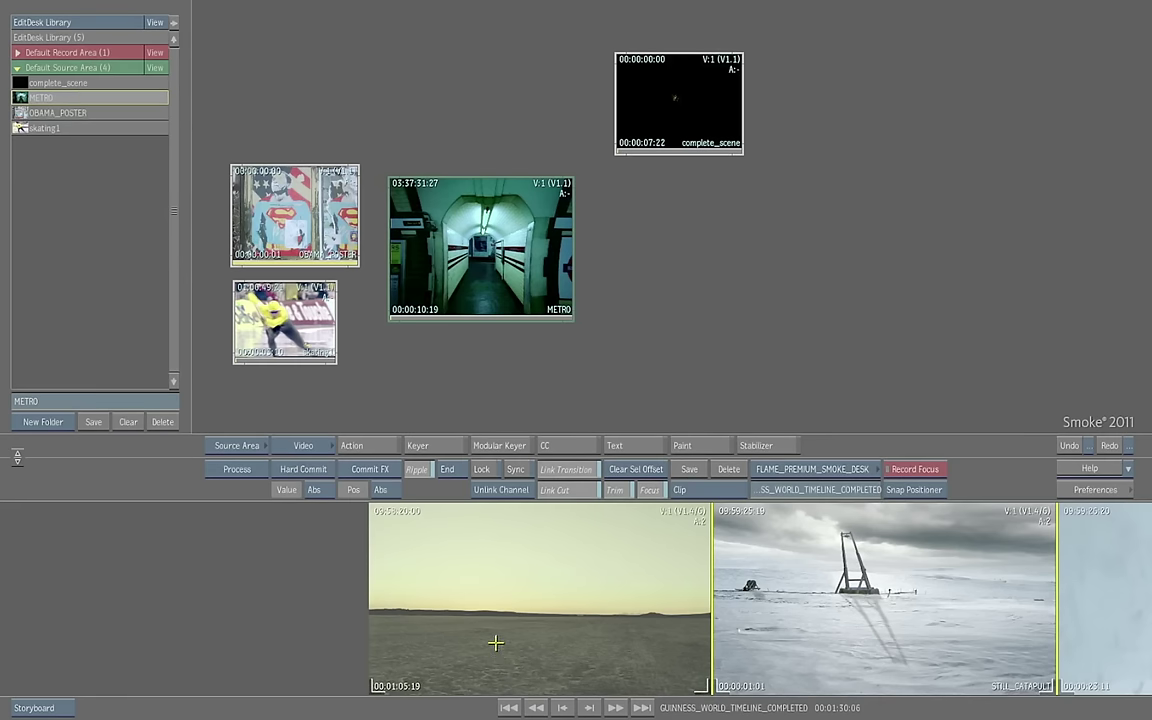
pyautogui.press('Escape')
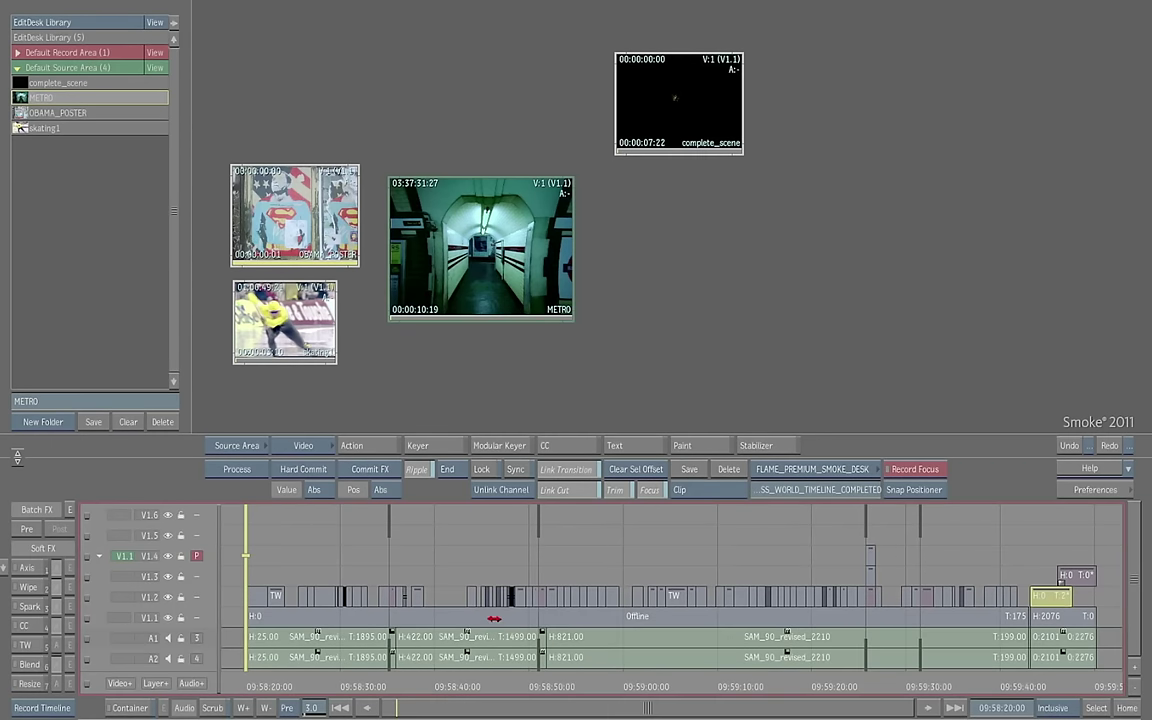
pyautogui.press('Escape')
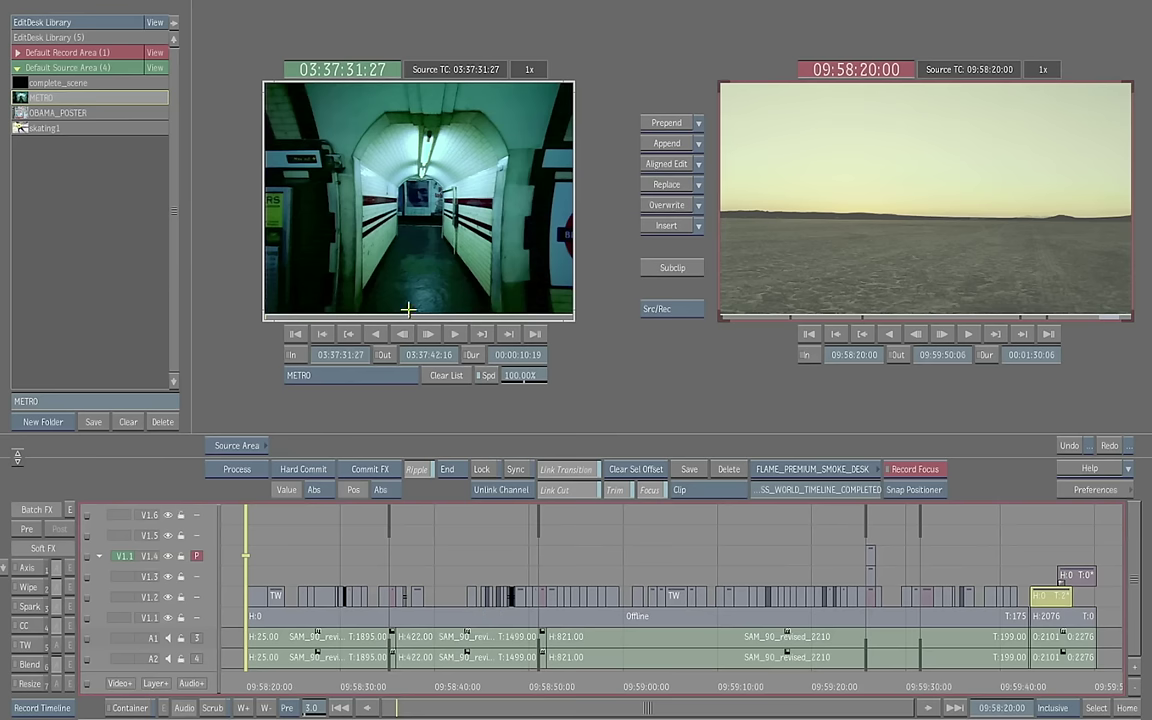
# Step: Focus the source viewer, play the METRO clip briefly and stop it
pyautogui.click(376, 181)
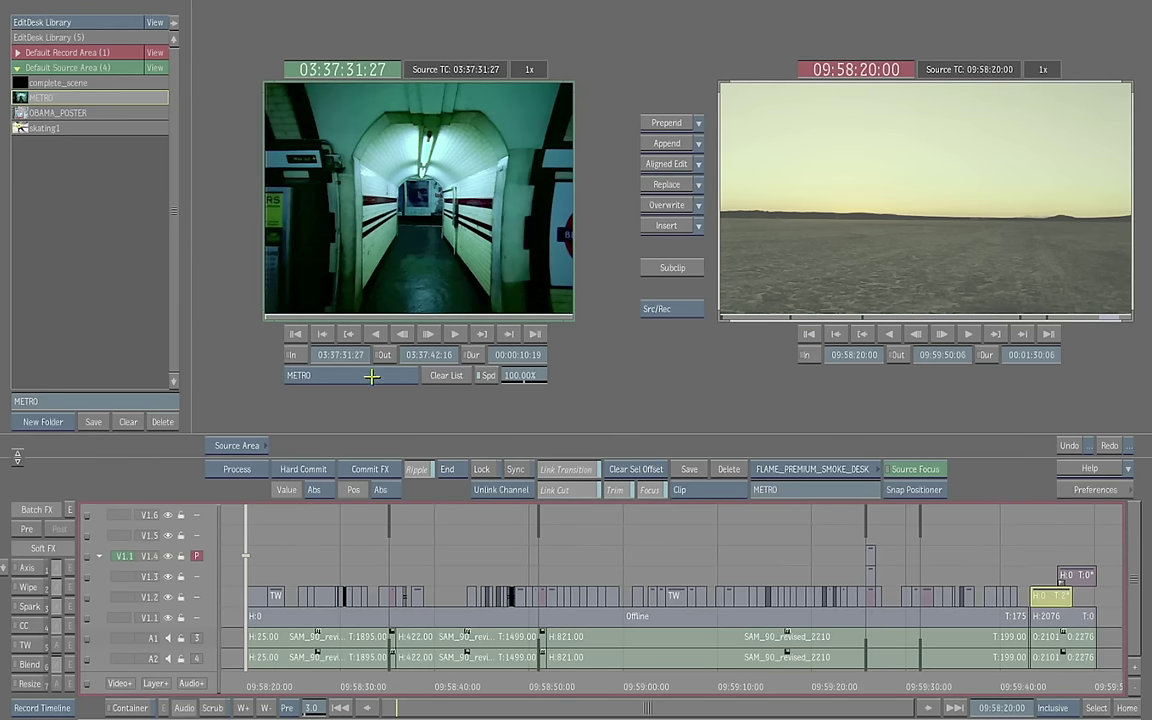
pyautogui.click(457, 334)
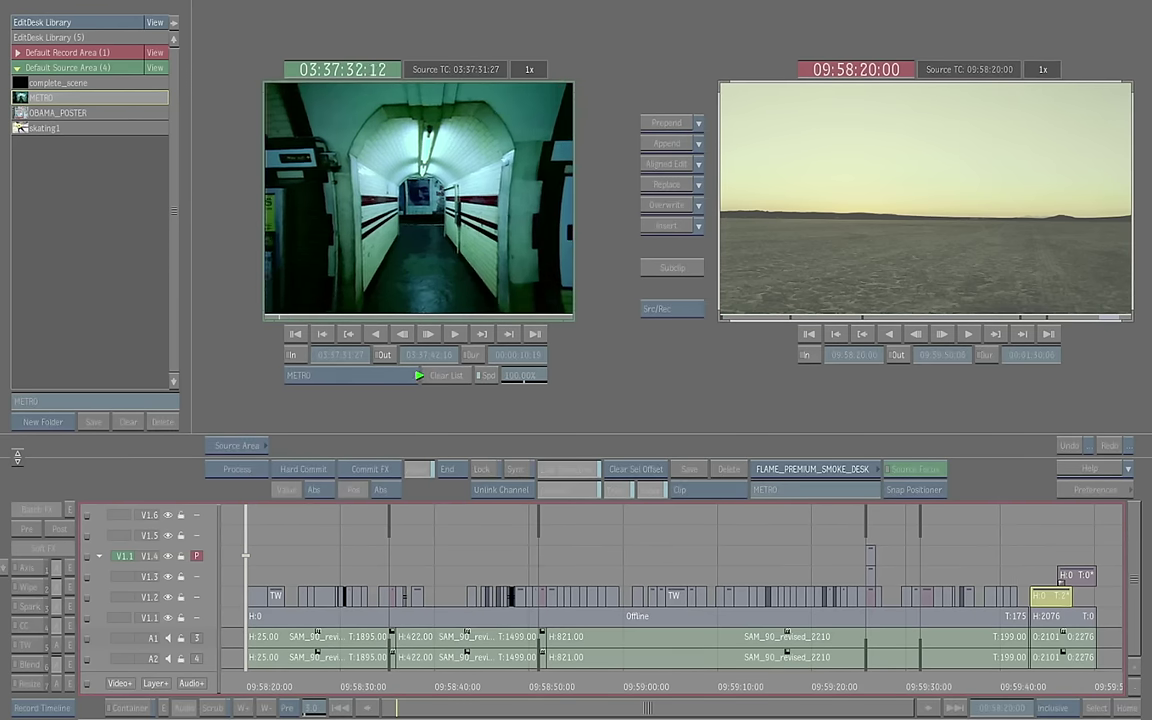
pyautogui.press('space')
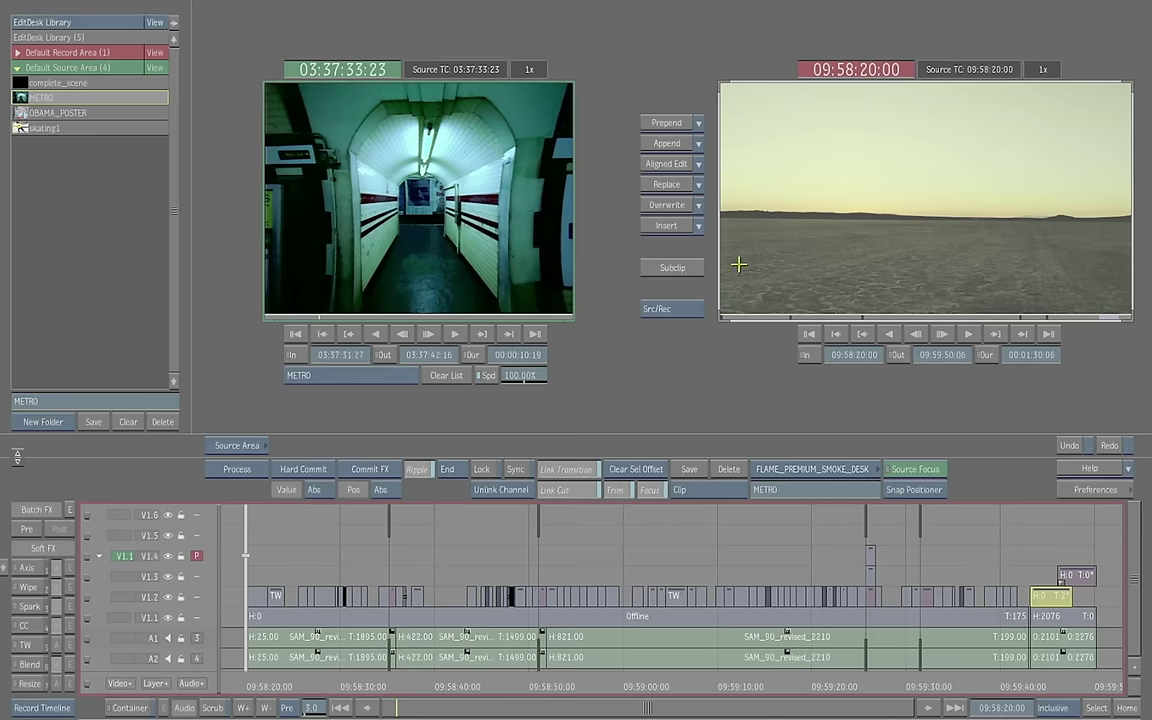
# Step: Scrub through the record timeline, jump to the start of the catapult shot, and return to the first frame
pyautogui.click(856, 247)
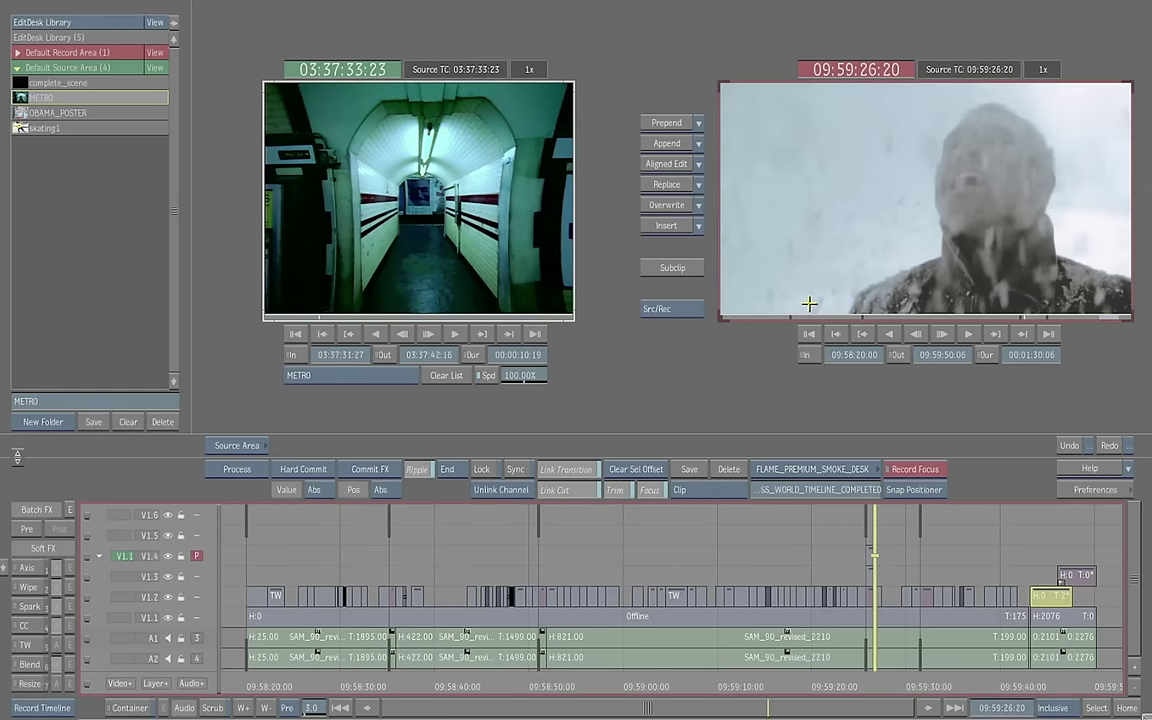
pyautogui.press('Up')
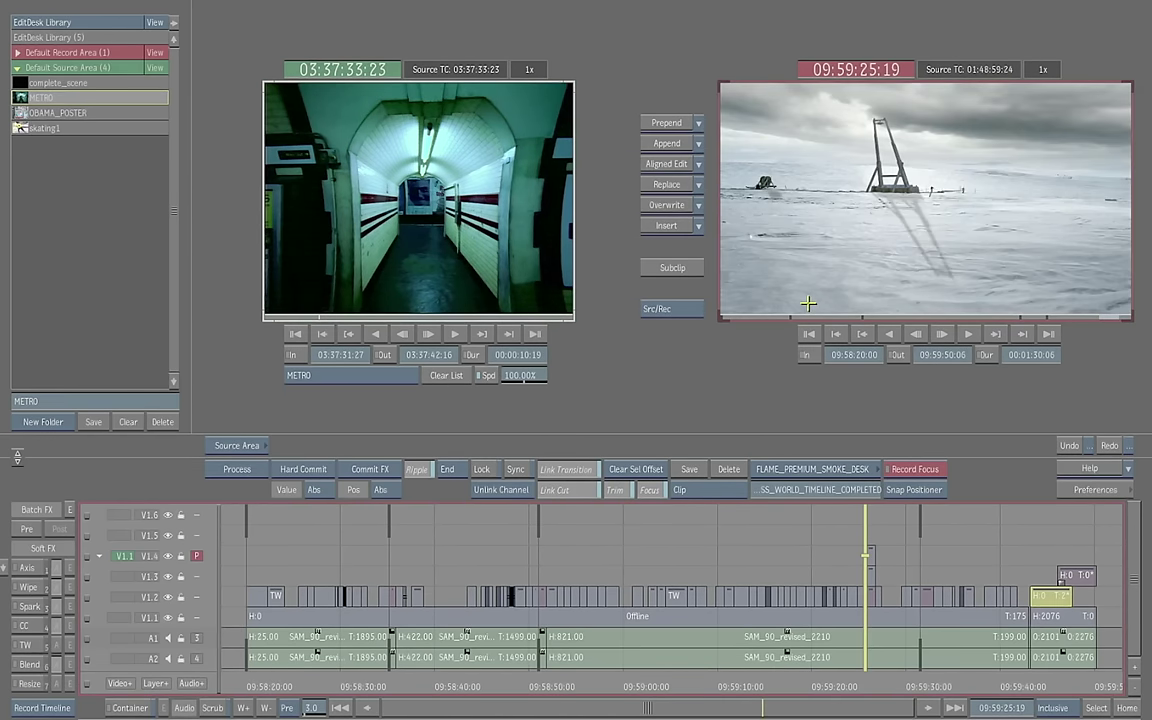
pyautogui.press('Home')
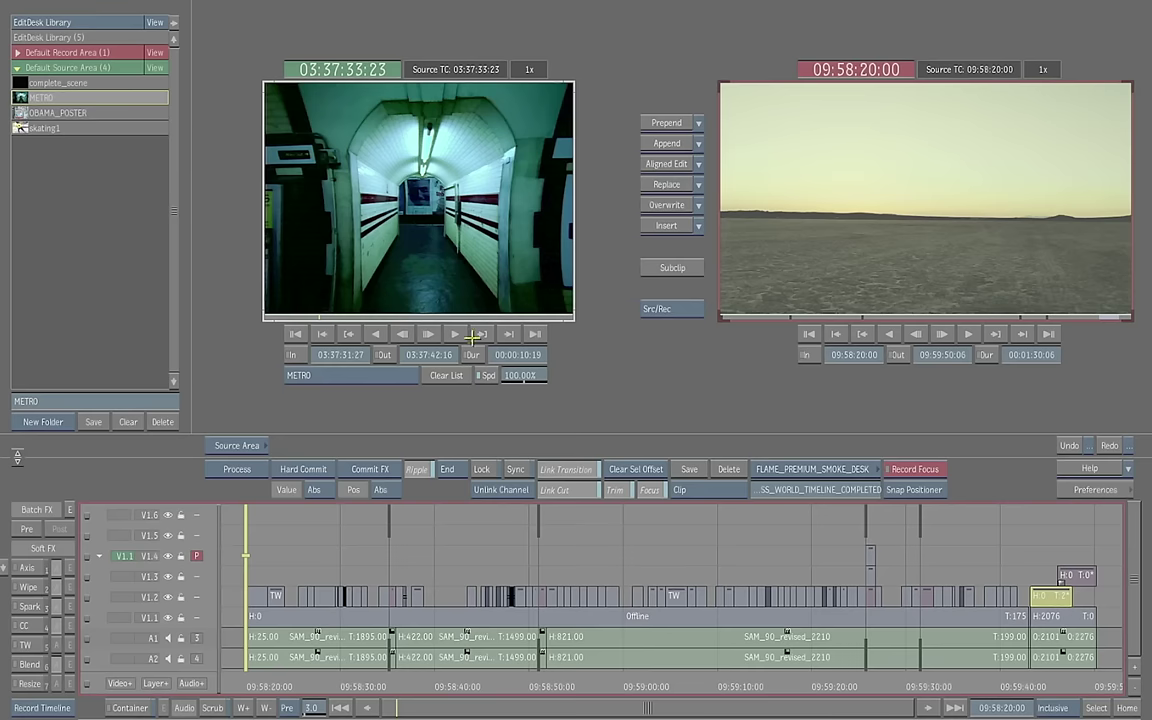
# Step: Load complete_scene in the source viewer, play part of it and stop playback
pyautogui.click(398, 372)
pyautogui.click(397, 360)
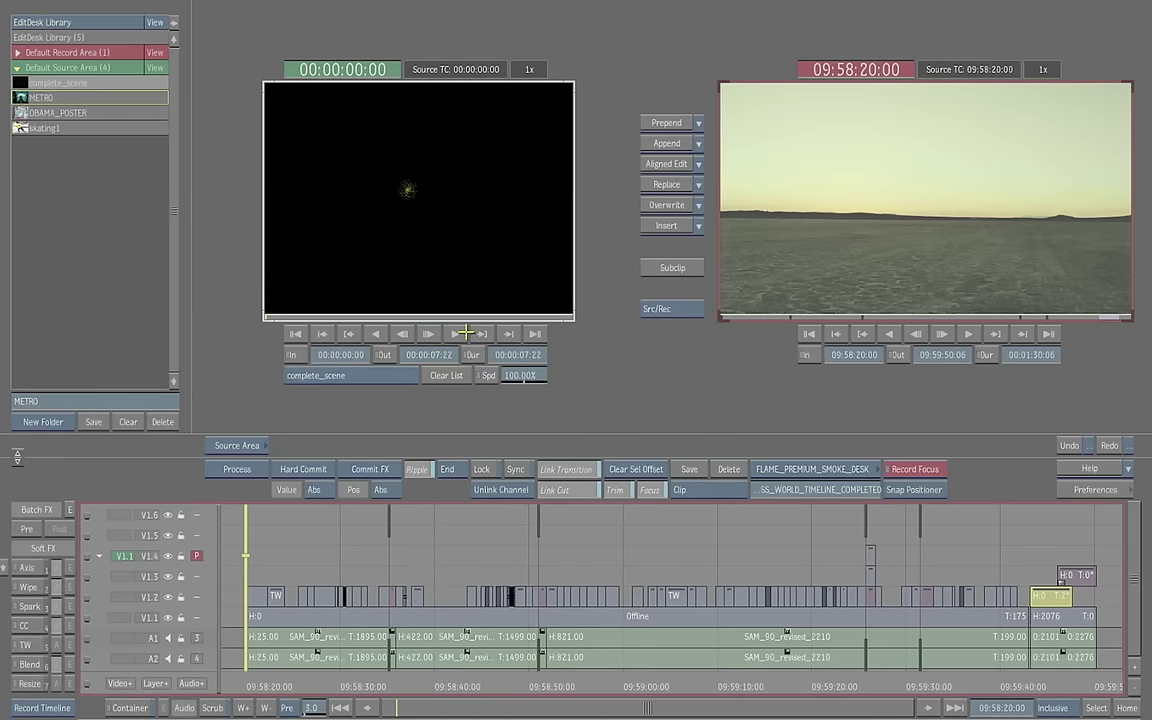
pyautogui.press('l')
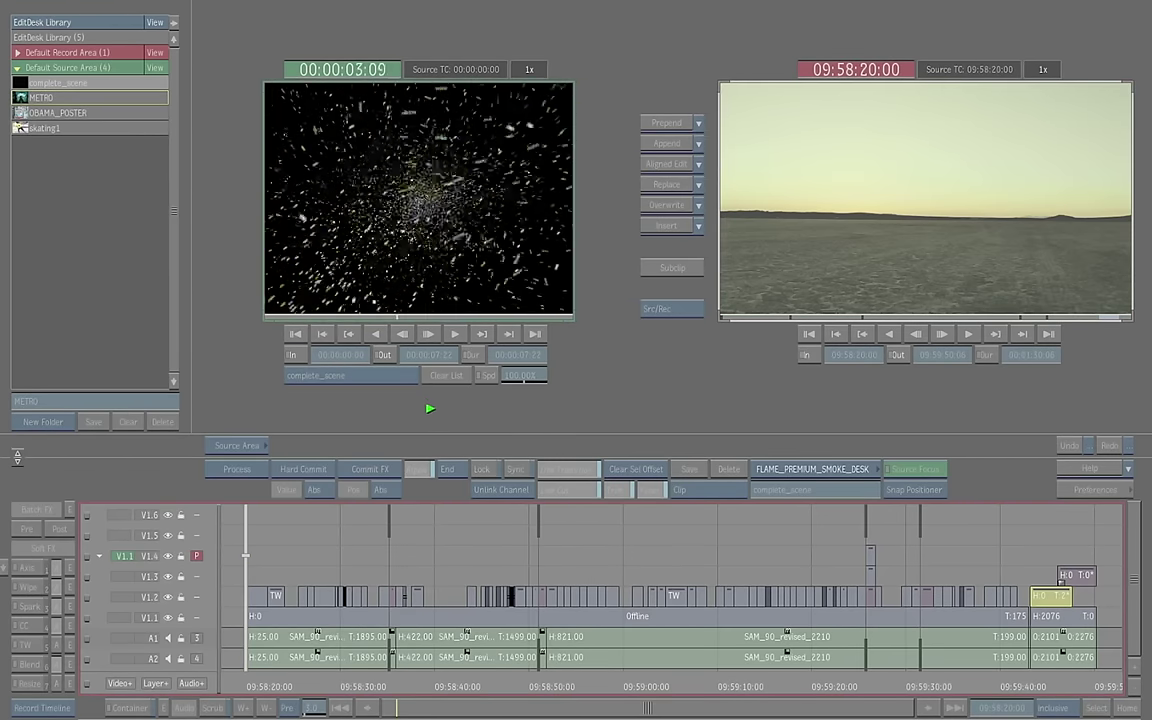
pyautogui.click(429, 412)
# Step: Switch the source viewer to skating1, play the clip and stop it
pyautogui.click(395, 376)
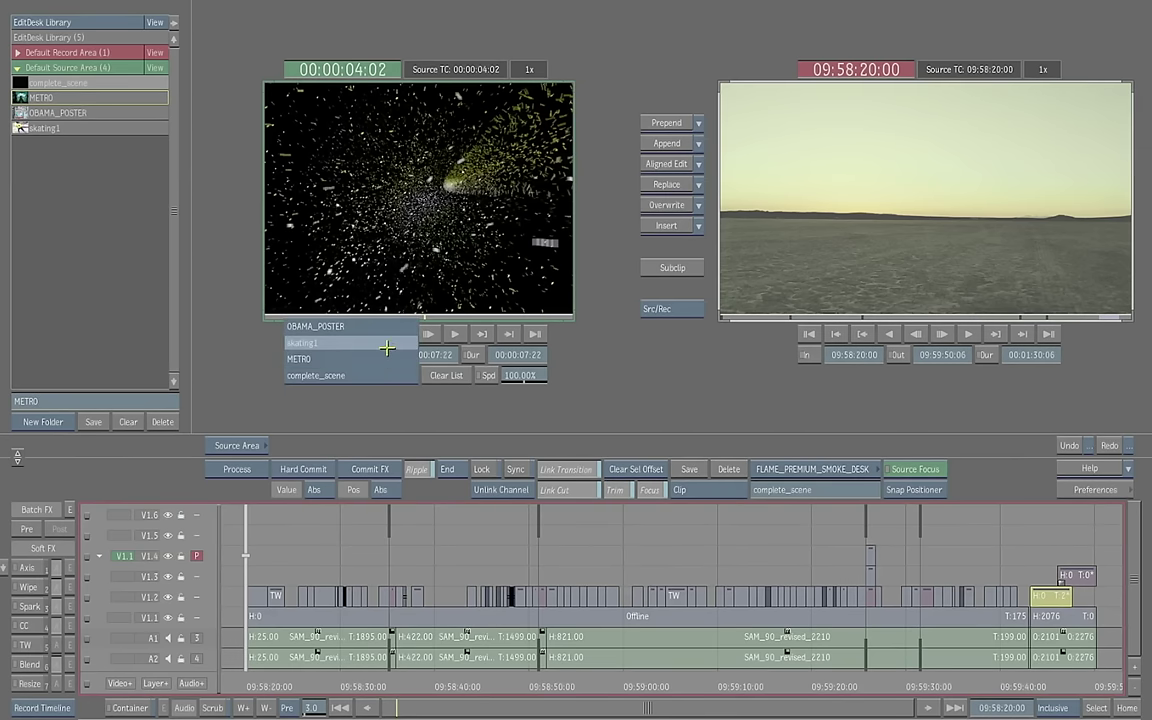
pyautogui.click(387, 342)
pyautogui.click(455, 334)
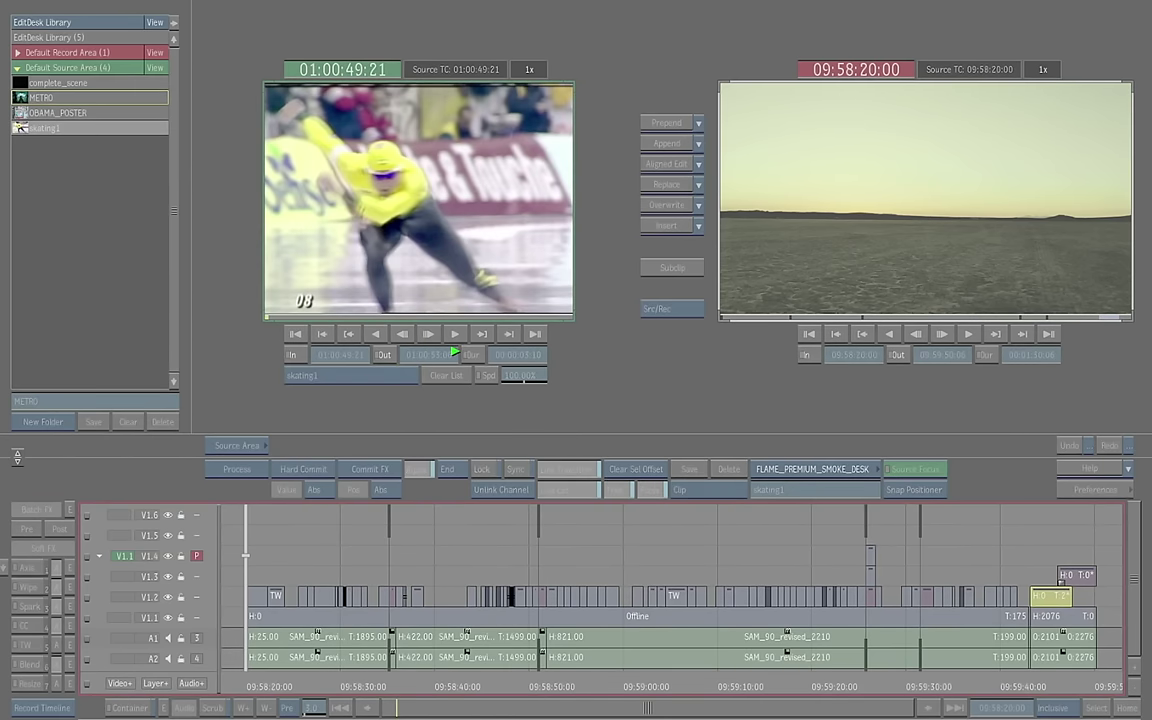
pyautogui.click(441, 421)
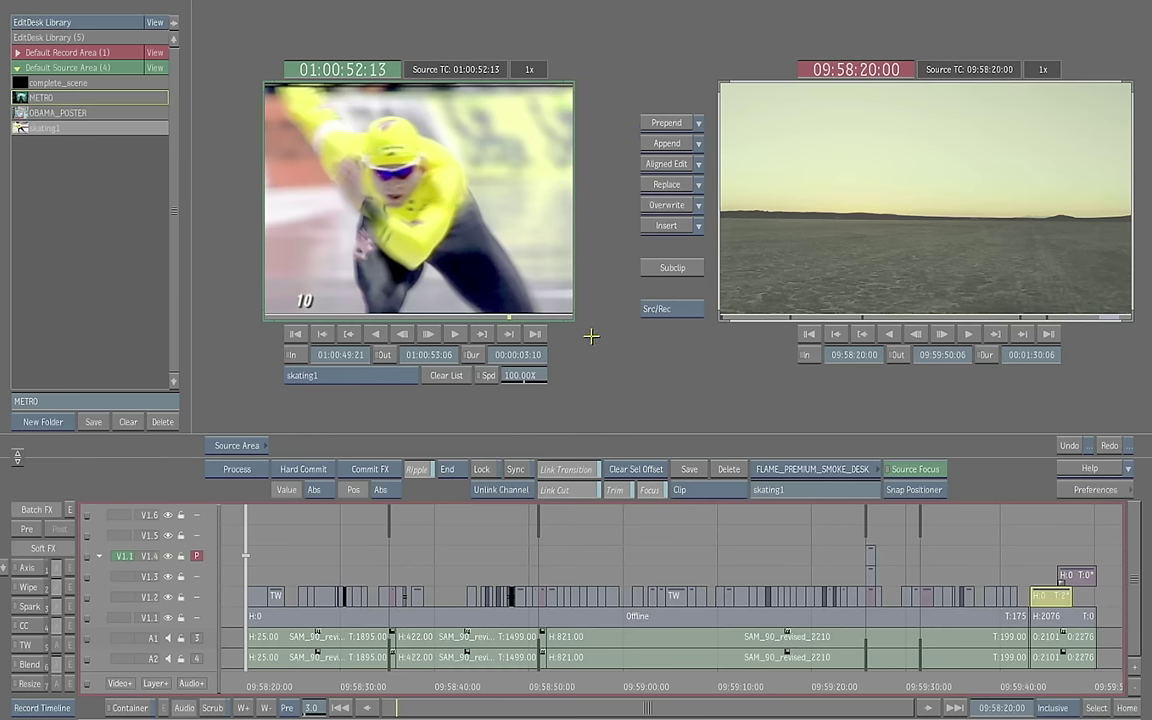
# Step: Show OBAMA_POSTER in the source viewer and switch back to skating1
pyautogui.click(401, 374)
pyautogui.click(392, 362)
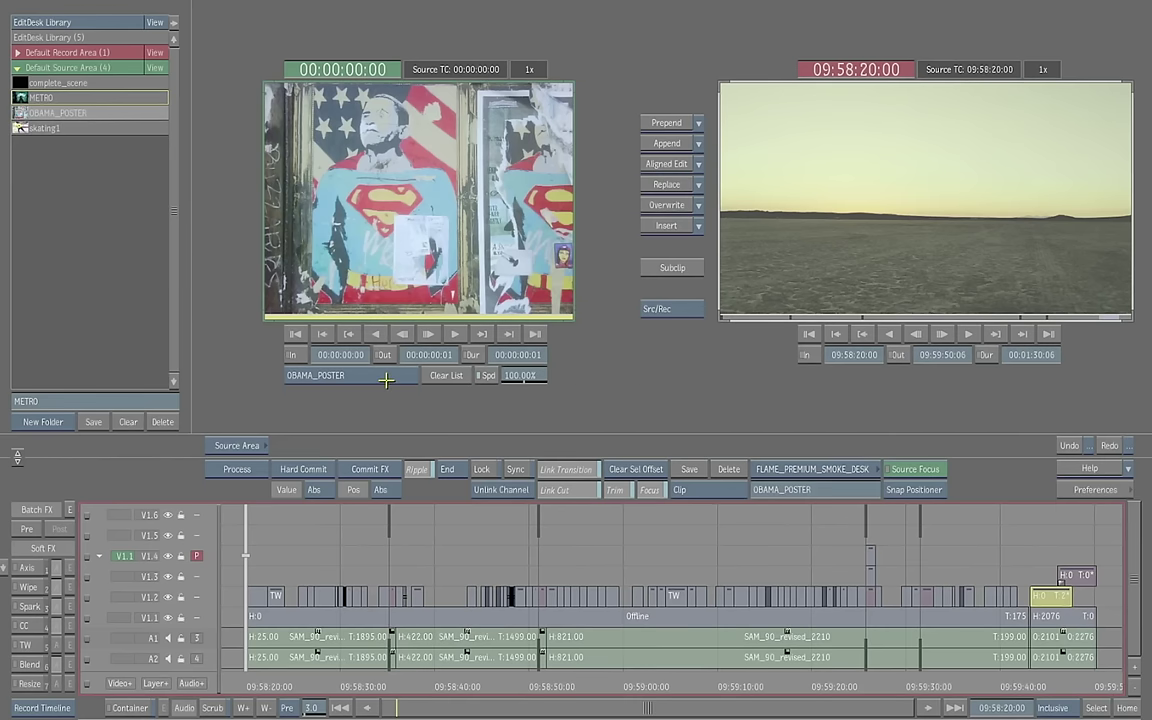
pyautogui.click(388, 375)
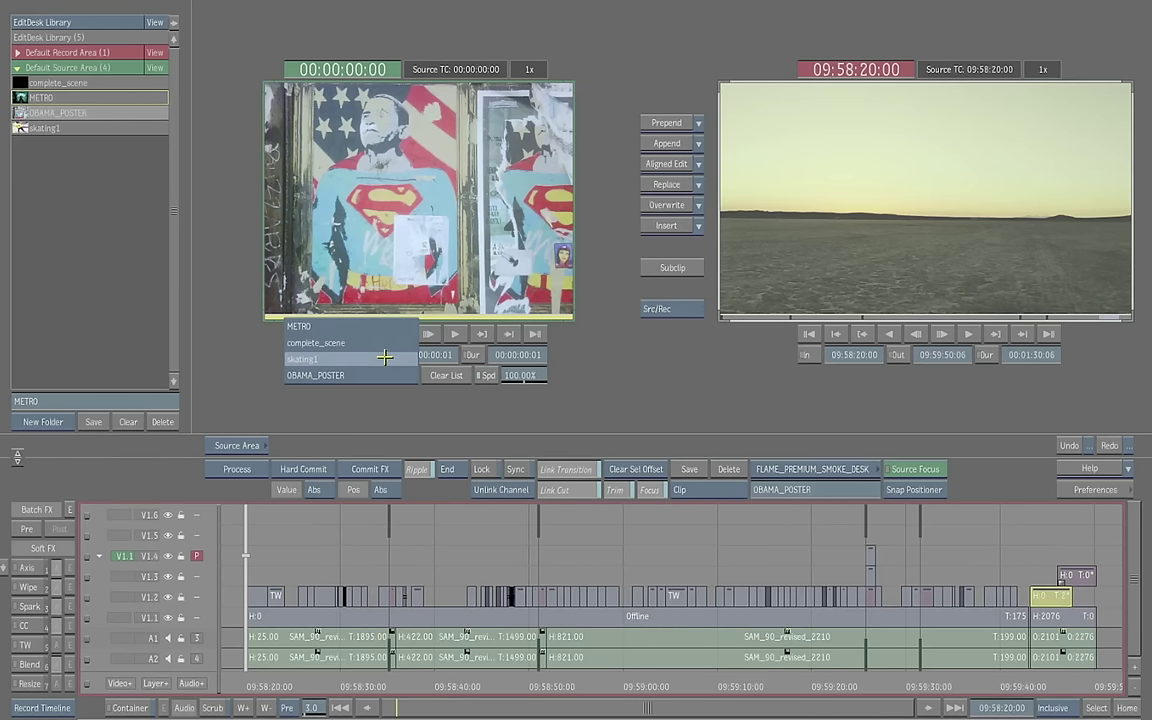
pyautogui.click(385, 358)
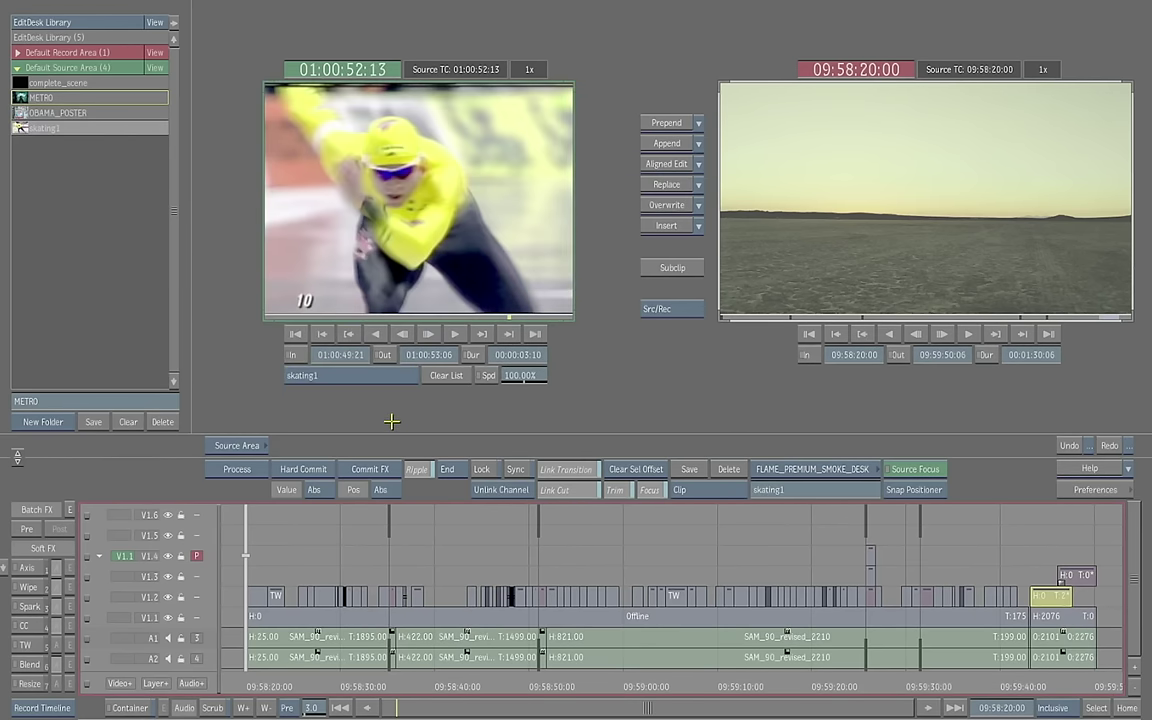
# Step: Replay skating1 from its first frame, rewind it, and view it in the single-clip player before returning to the desktop
pyautogui.click(295, 335)
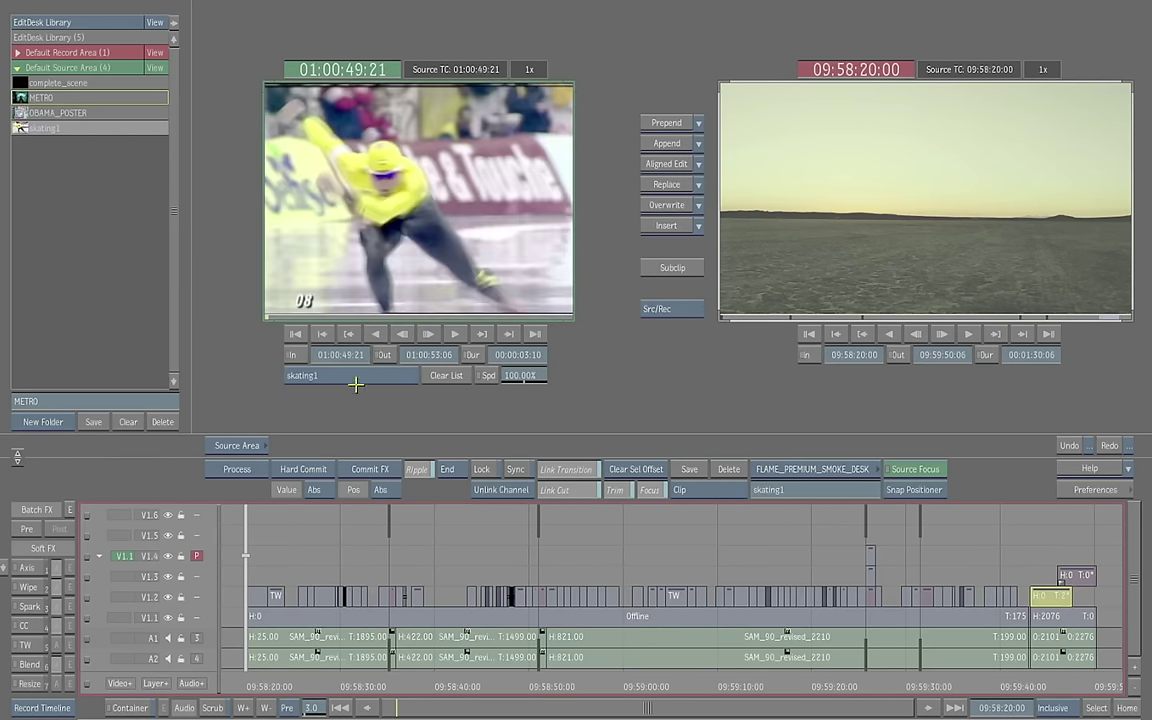
pyautogui.click(452, 334)
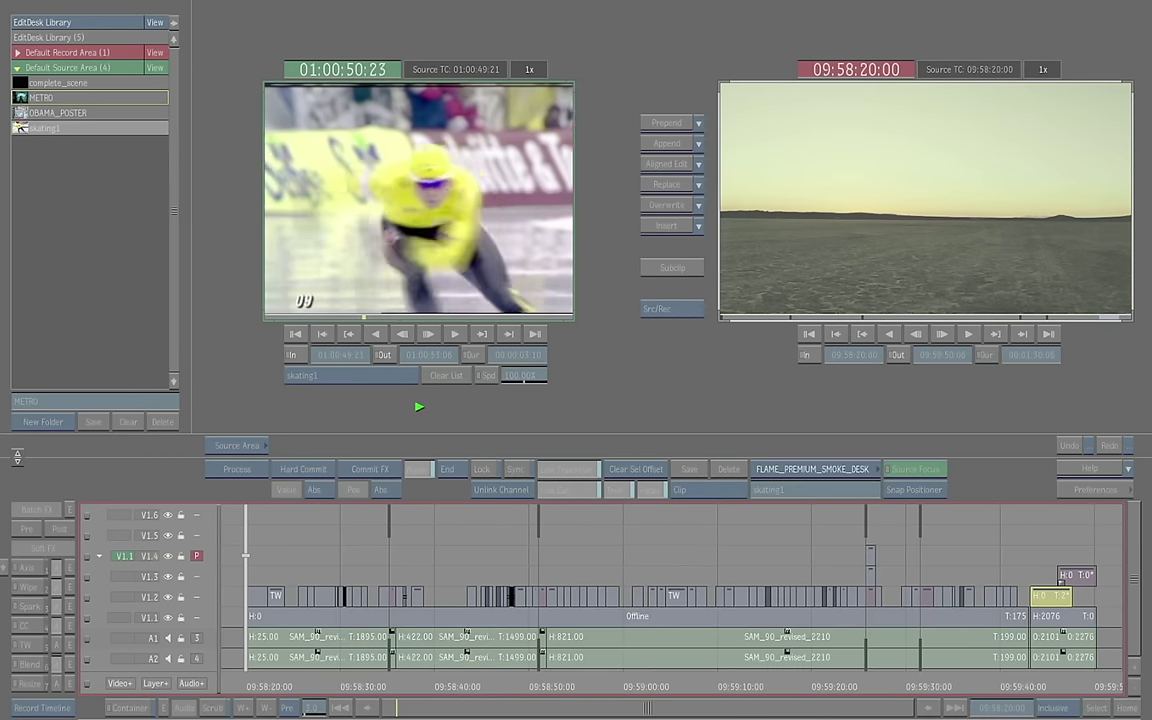
pyautogui.click(421, 411)
pyautogui.click(295, 334)
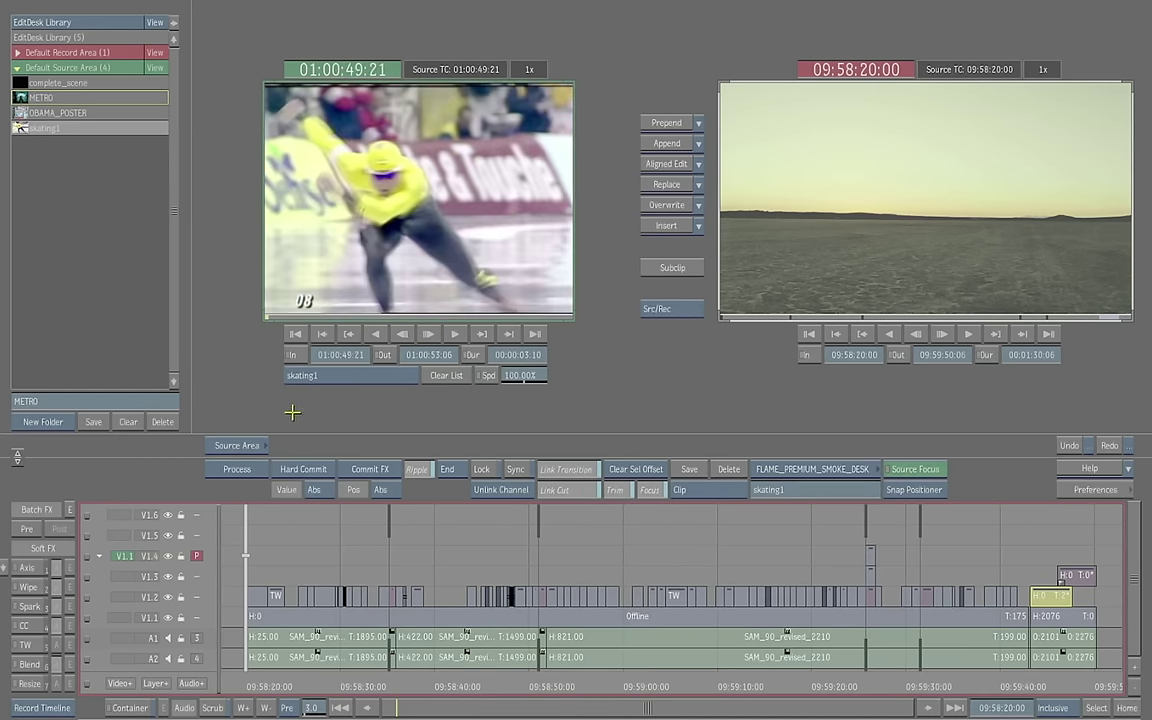
pyautogui.hotkey('alt', '1')
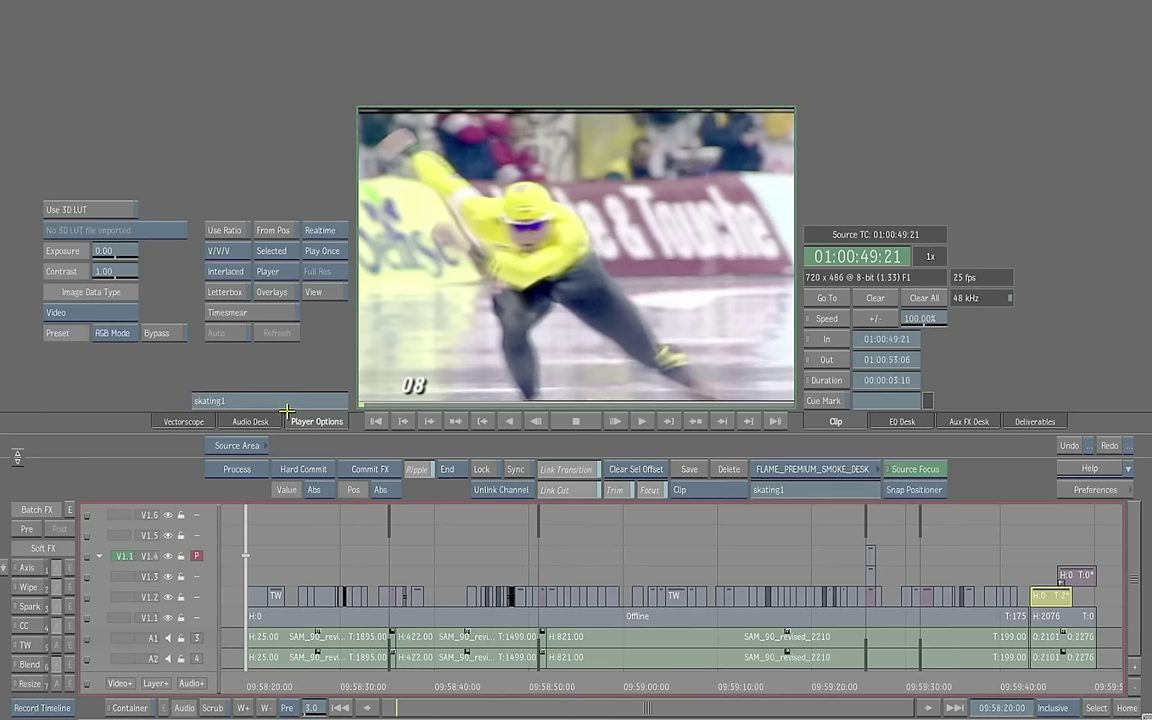
pyautogui.hotkey('alt', '1')
# Step: Open the METRO clip in Action with Front/Back/Matte input and go to frame 1
pyautogui.moveTo(484, 244); pyautogui.dragTo(482, 252)
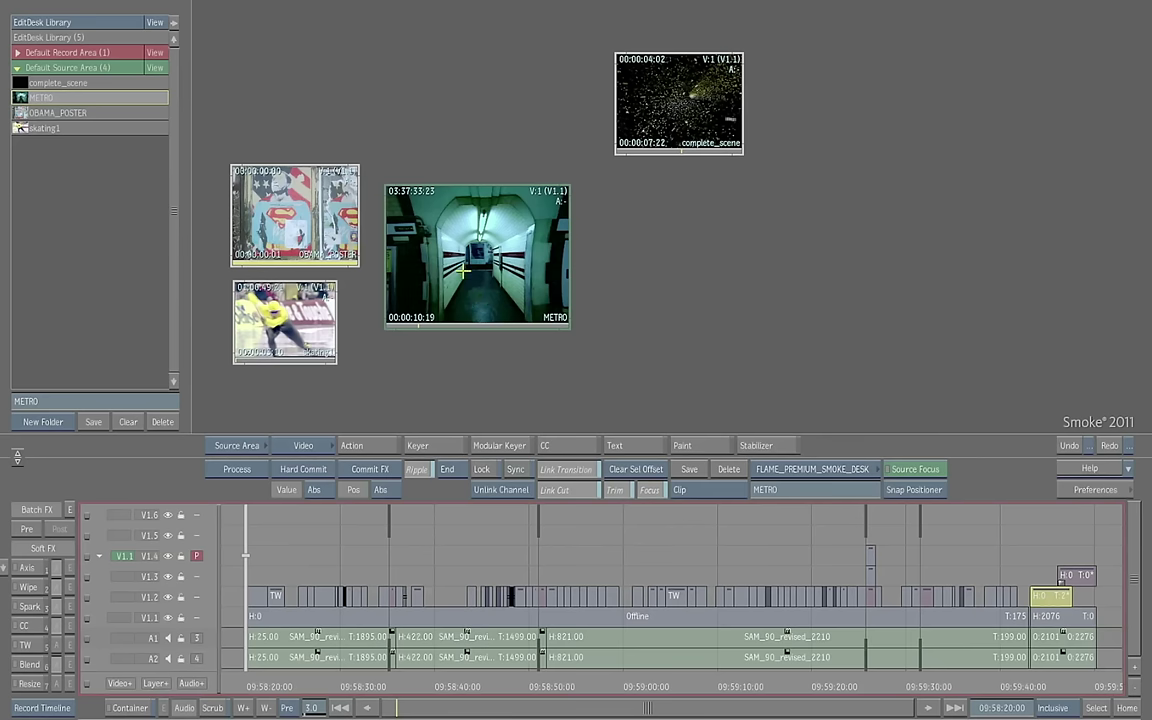
pyautogui.click(373, 444)
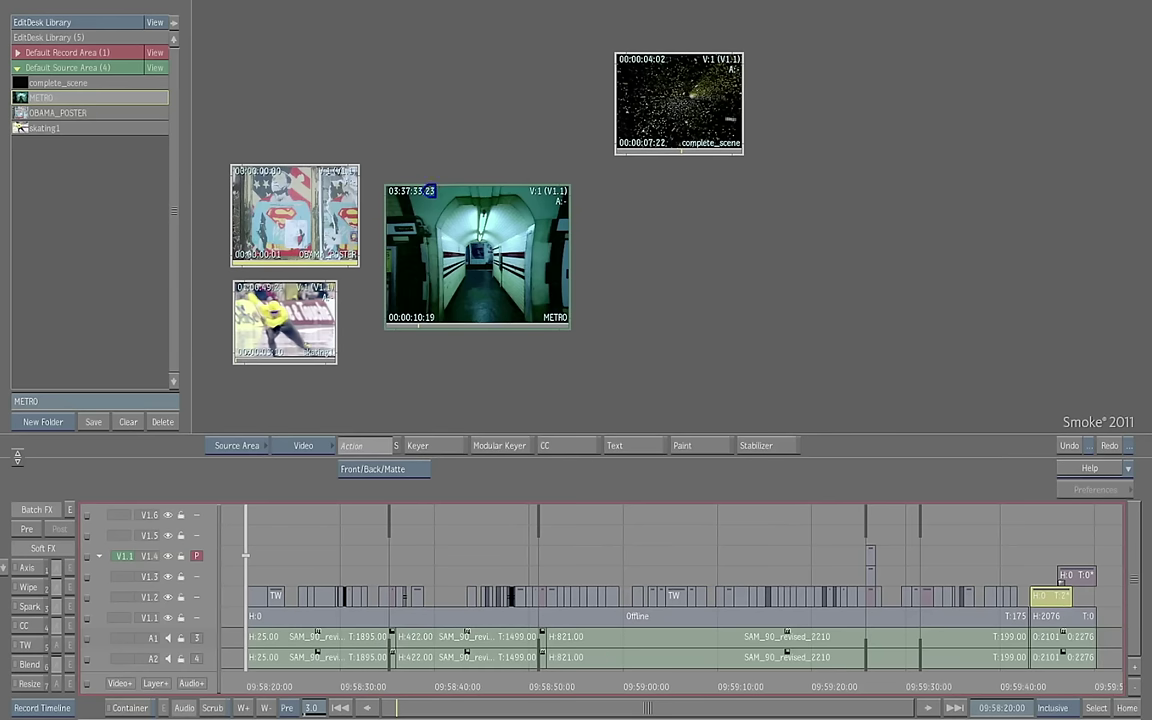
pyautogui.click(402, 194)
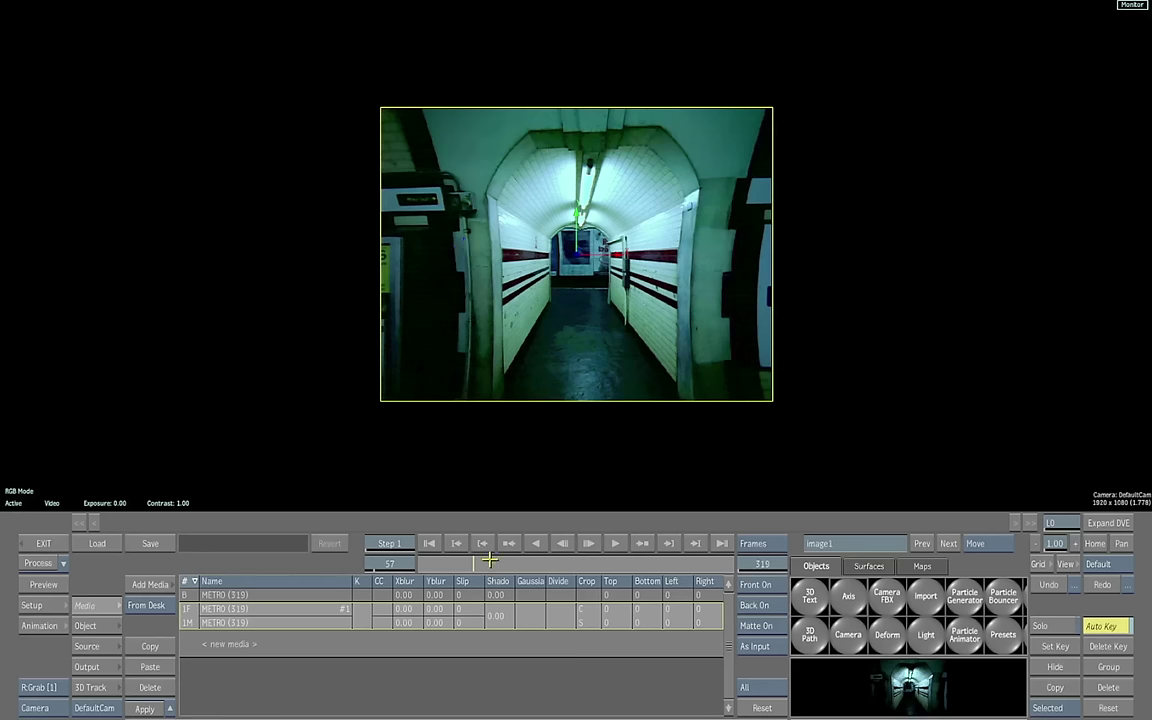
pyautogui.moveTo(489, 560); pyautogui.dragTo(370, 567)
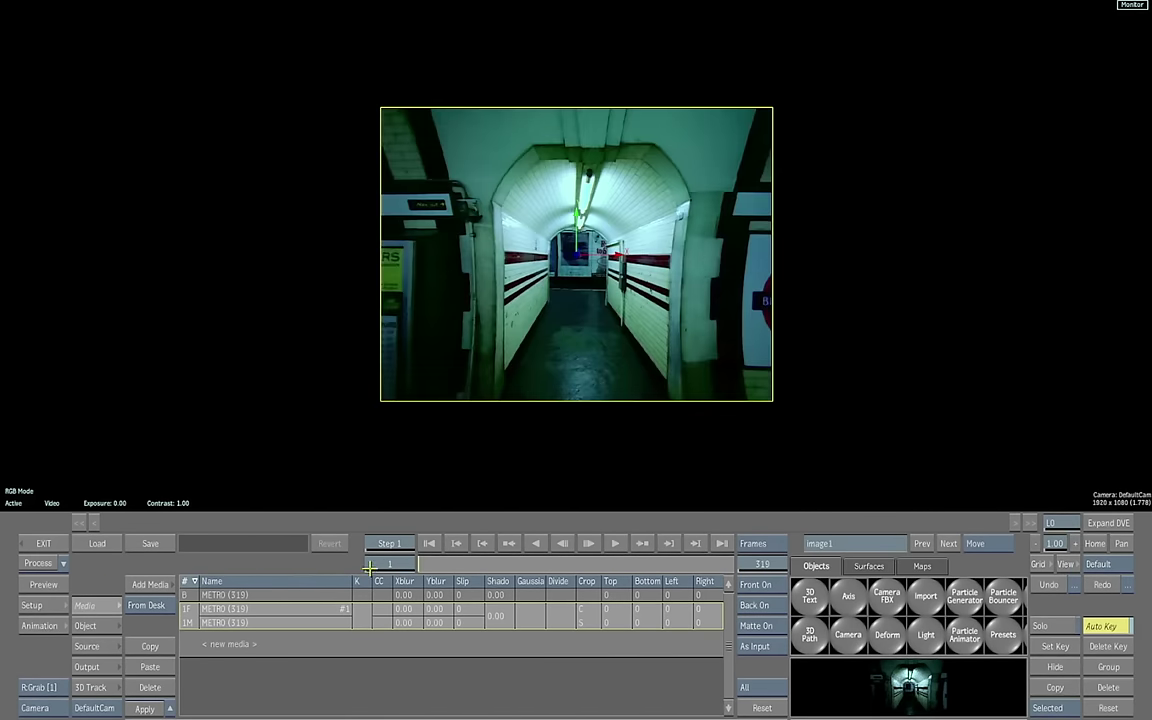
# Step: Set the Action output resolution to 720 x 486 NTSC at 8-bit, apply it, and show the schematic beside the camera view
pyautogui.click(45, 605)
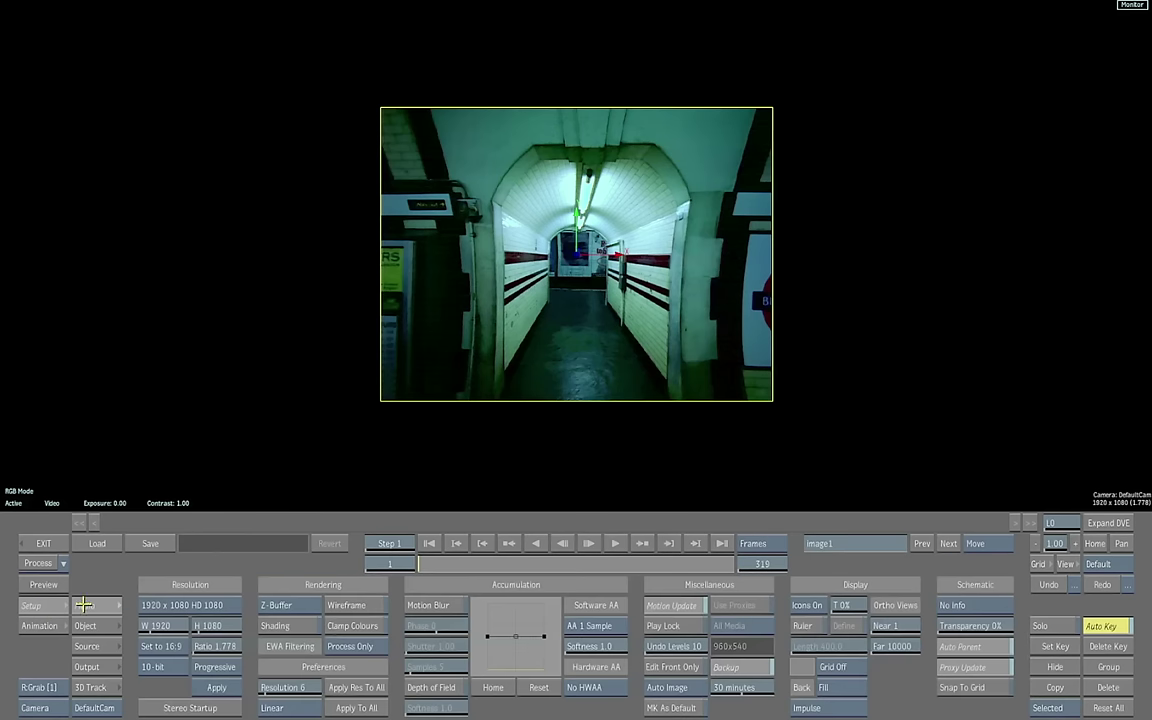
pyautogui.click(188, 551)
pyautogui.click(172, 670)
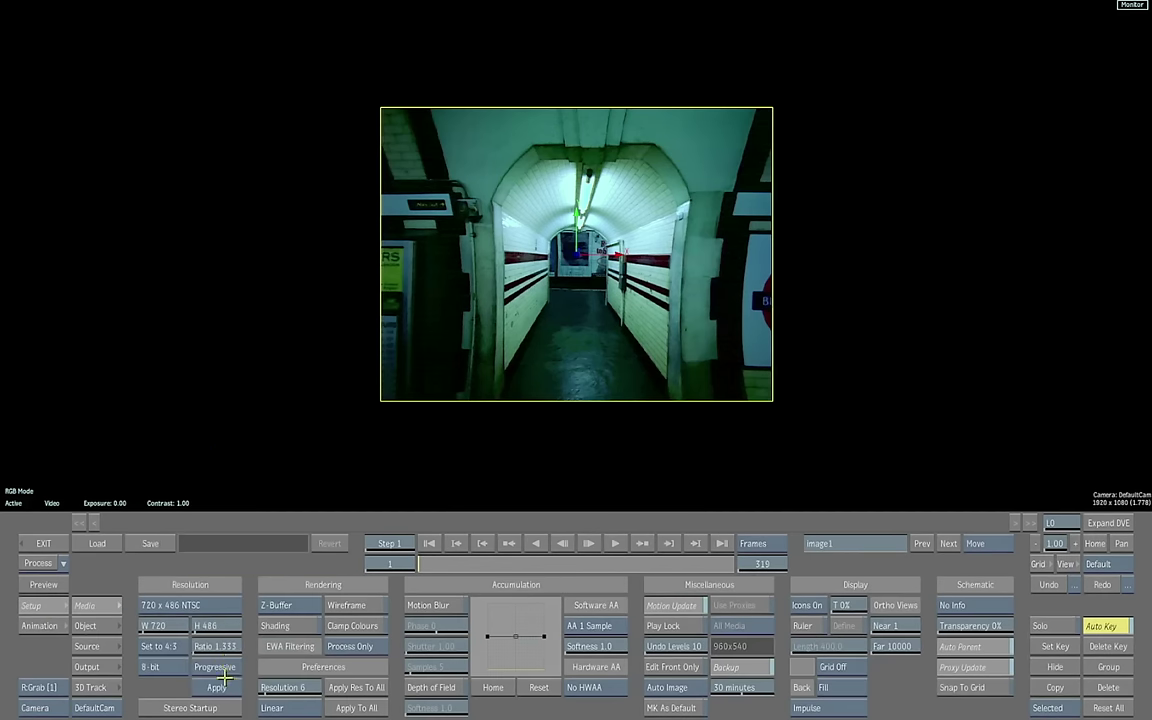
pyautogui.hotkey('alt', '2')
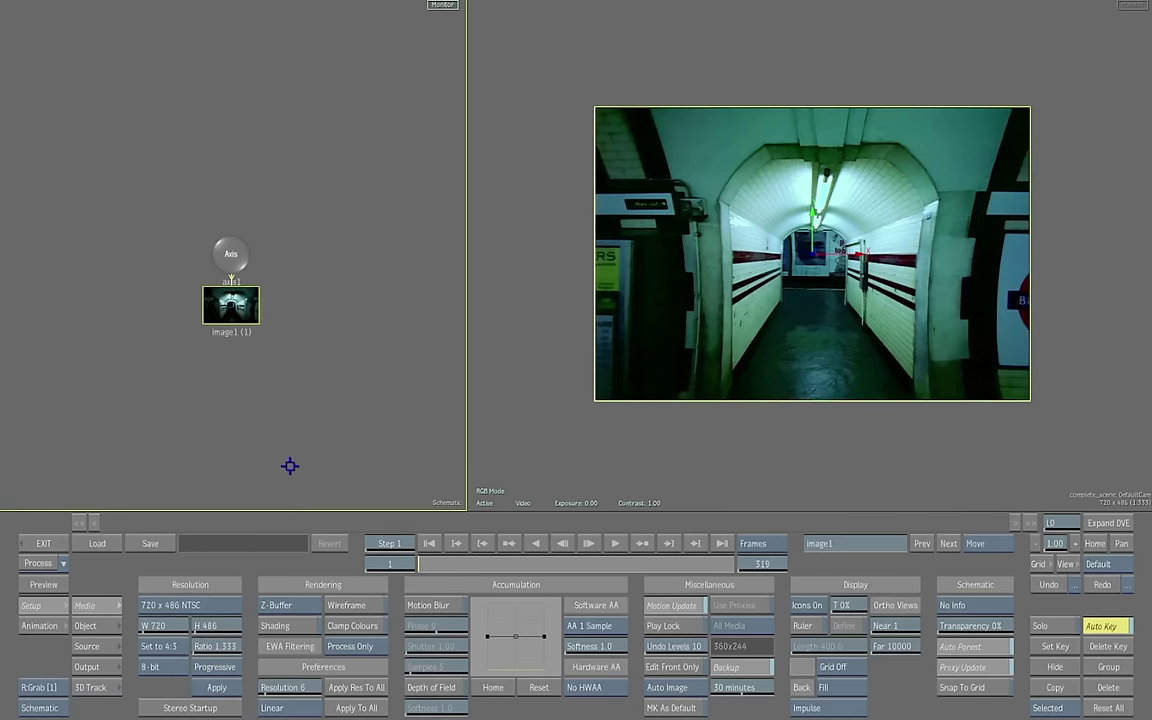
# Step: Delete the axis1 and image1 nodes from the schematic and run automatic 3D camera tracking on the METRO clip
pyautogui.moveTo(230, 261); pyautogui.dragTo(155, 690)
pyautogui.hotkey('alt', '1')
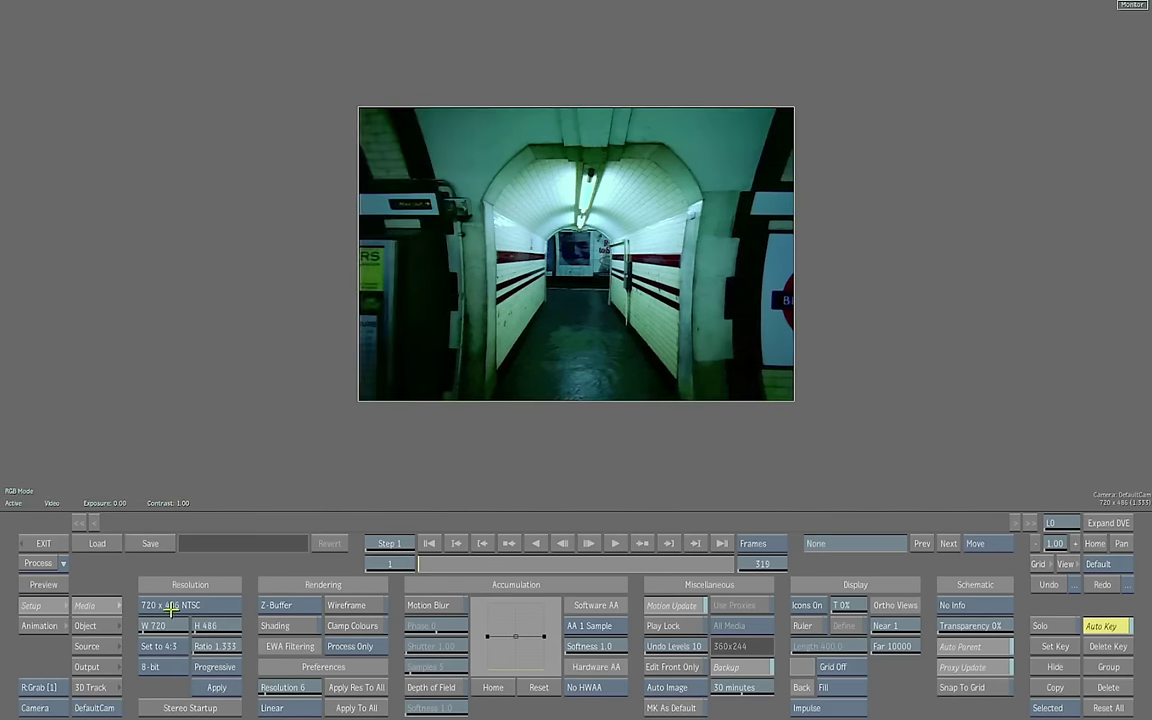
pyautogui.click(95, 687)
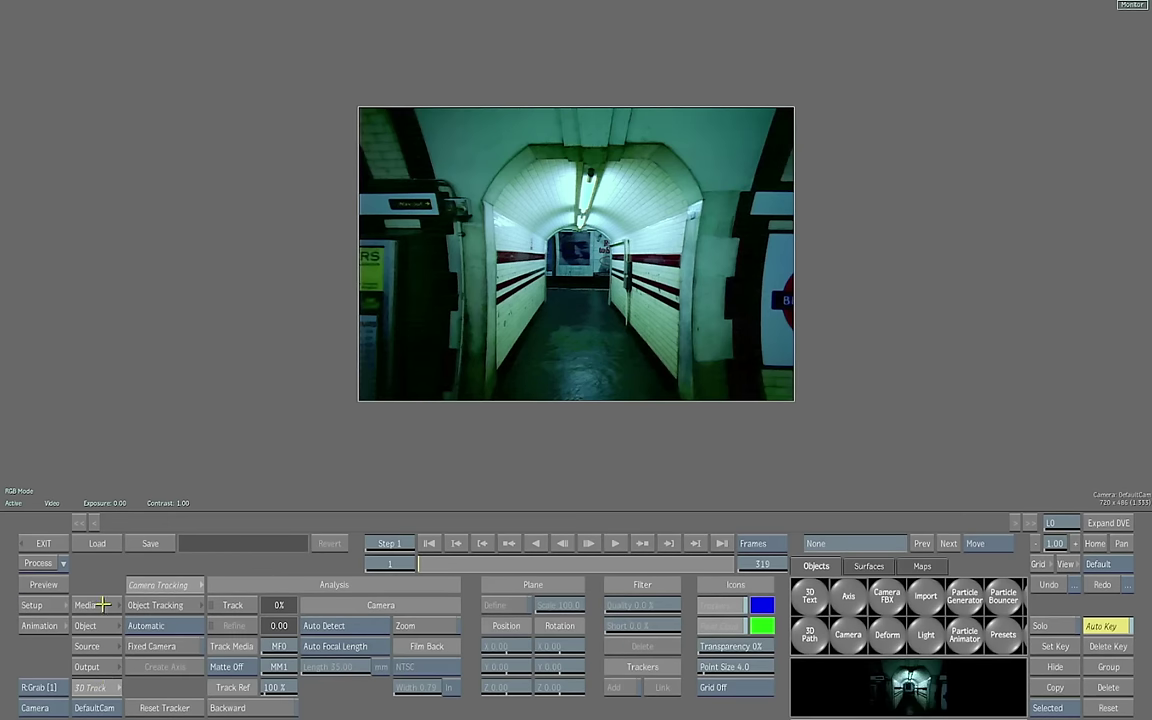
pyautogui.click(90, 646)
pyautogui.click(90, 687)
pyautogui.click(231, 605)
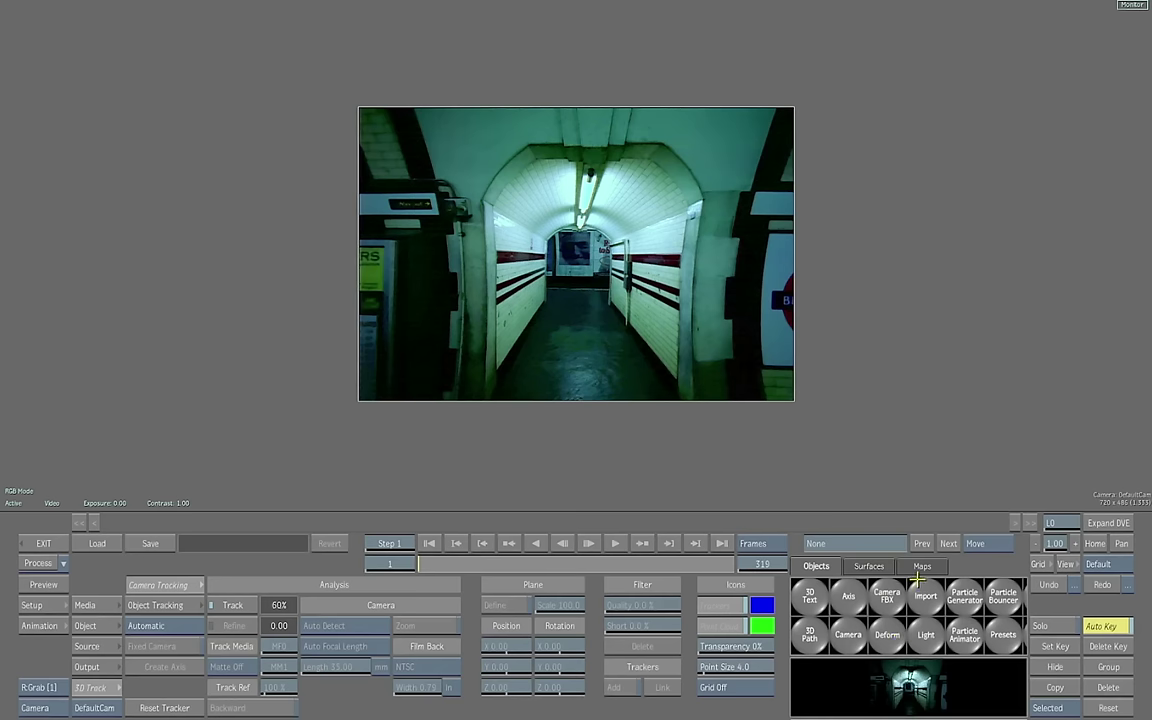
# Step: Look through the Surfaces, Maps and Objects node categories, including the further object nodes such as Projector and Shader
pyautogui.click(869, 566)
pyautogui.click(922, 566)
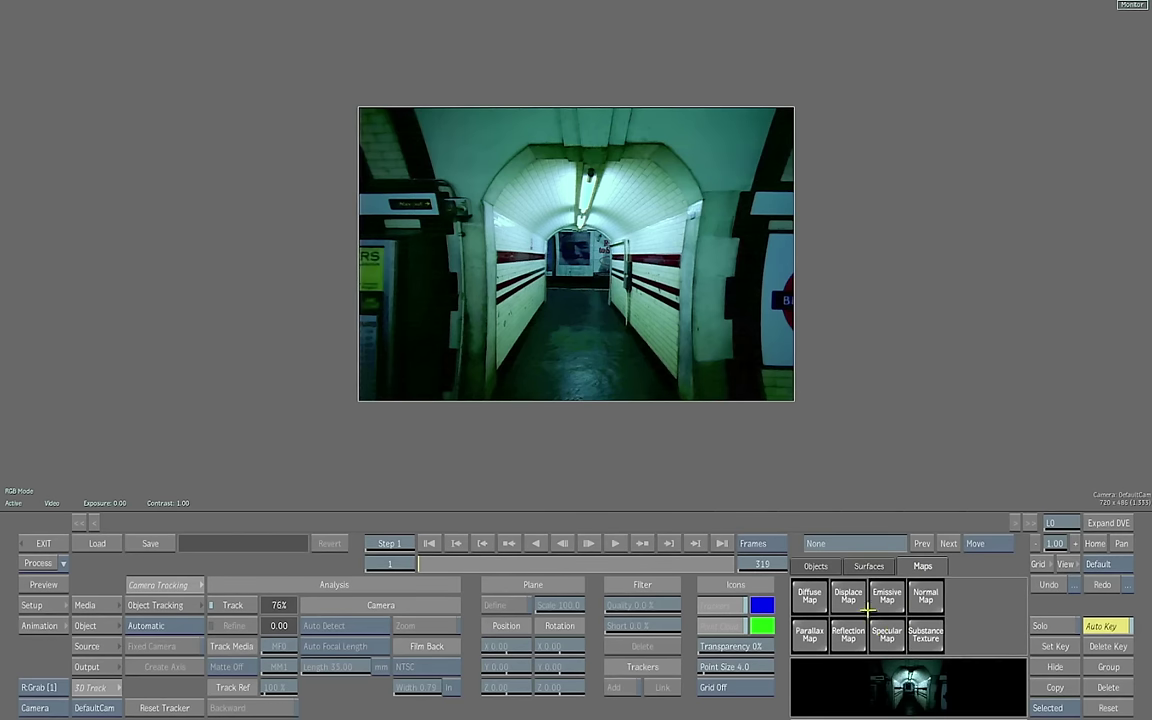
pyautogui.click(816, 566)
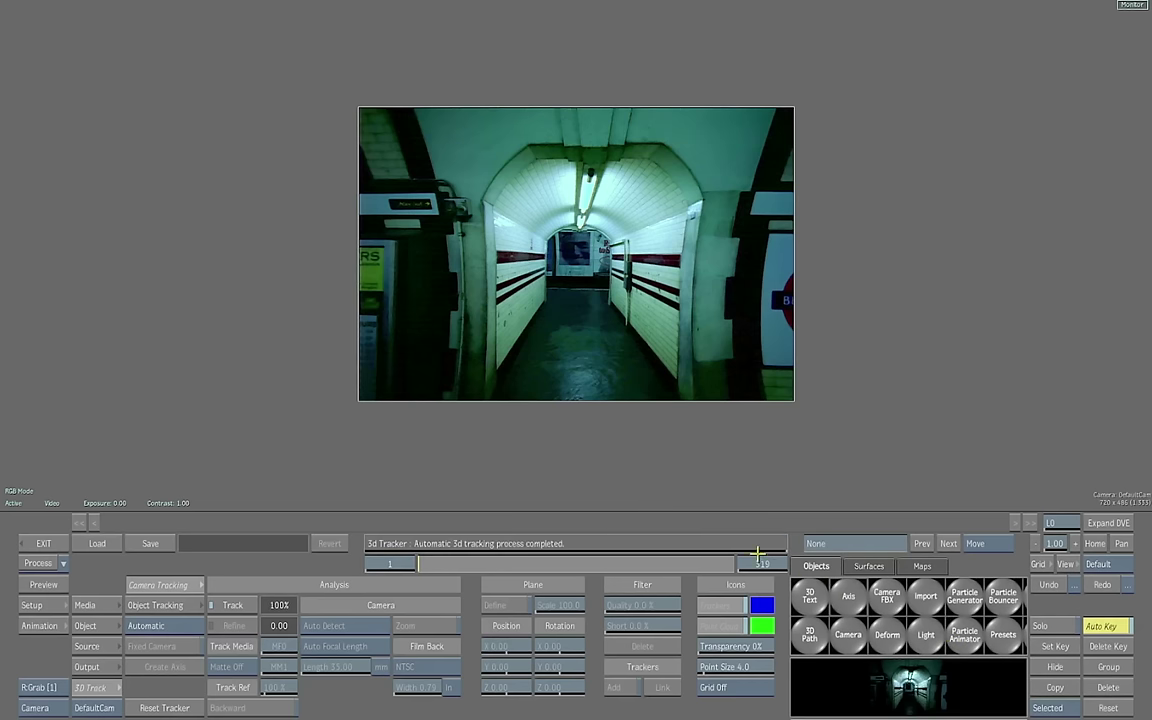
pyautogui.click(762, 545)
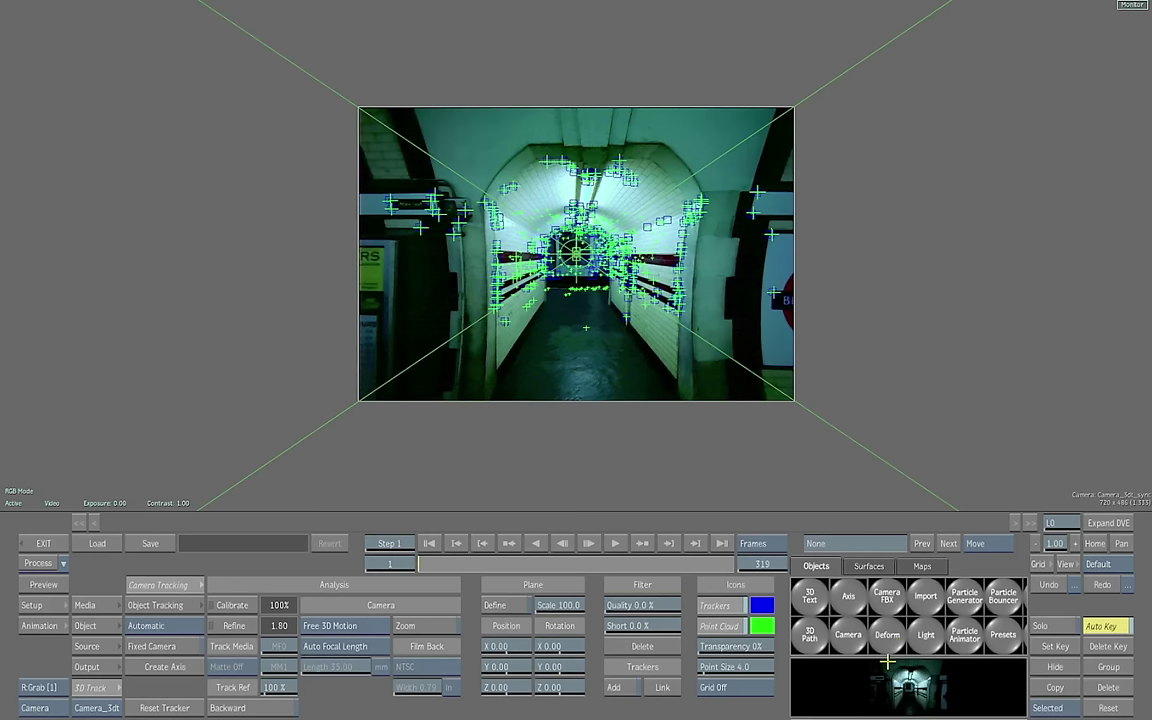
pyautogui.moveTo(993, 636); pyautogui.dragTo(864, 633)
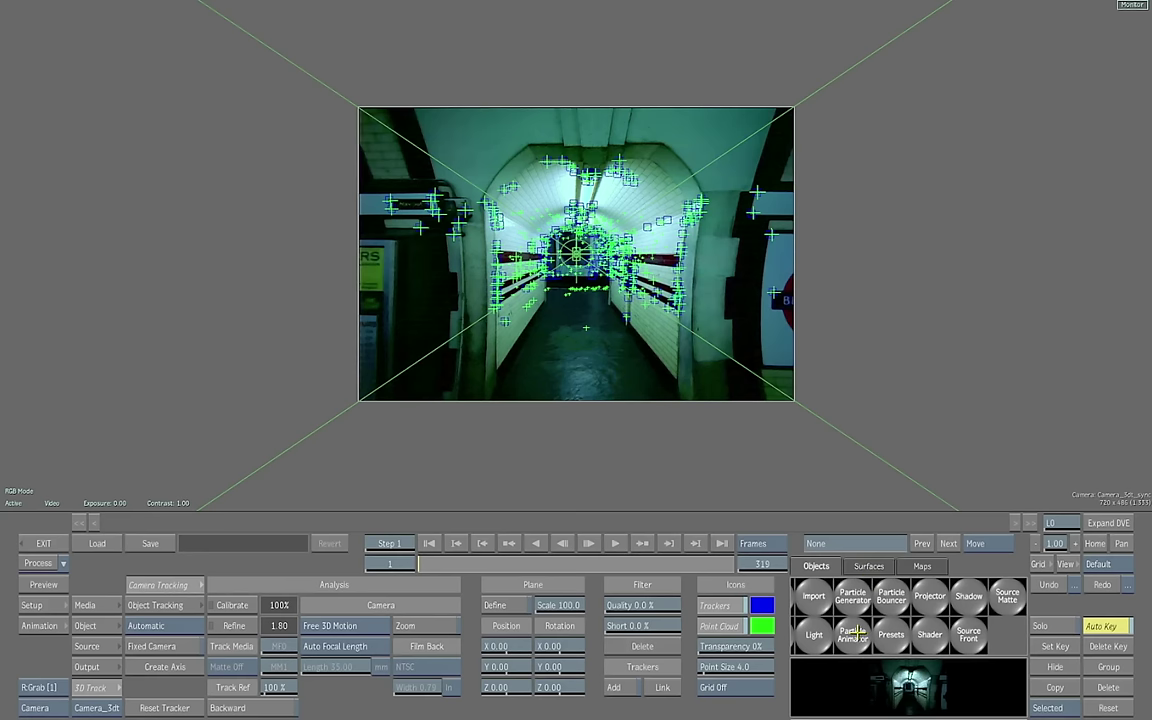
pyautogui.hscroll(-3, 853, 630)
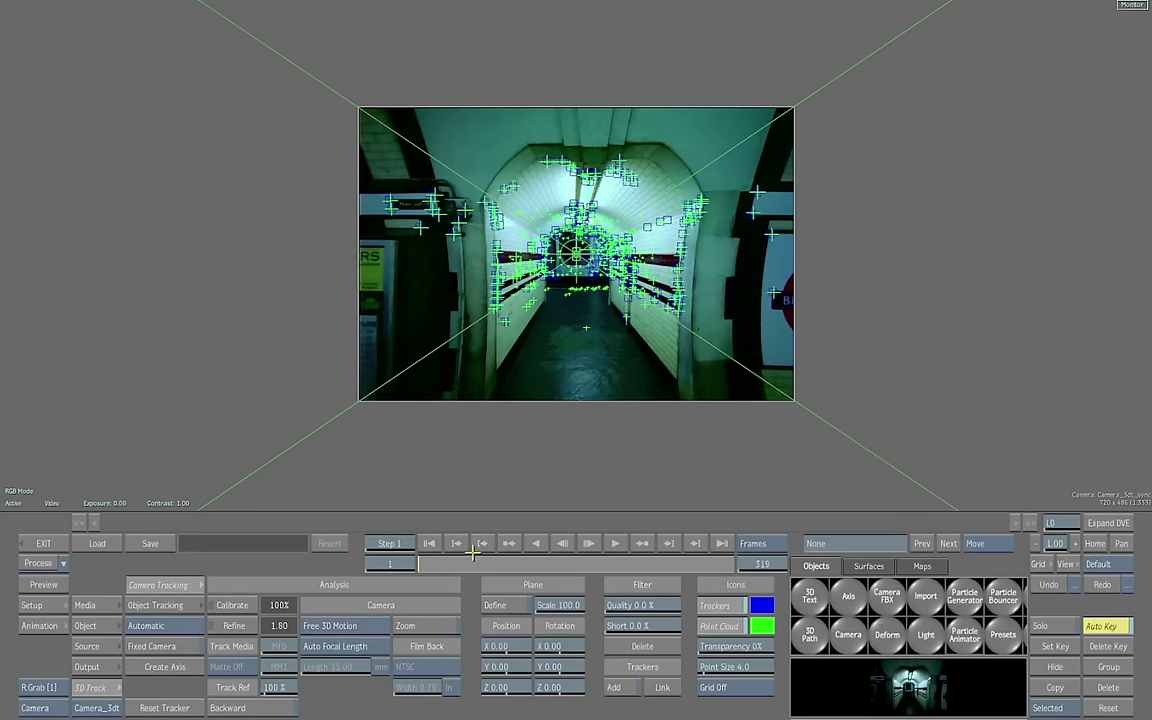
# Step: Examine the tracked camera and point cloud in a top view beside the camera view while scrubbing the shot
pyautogui.moveTo(420, 563); pyautogui.dragTo(347, 545)
pyautogui.hotkey('alt', '2')
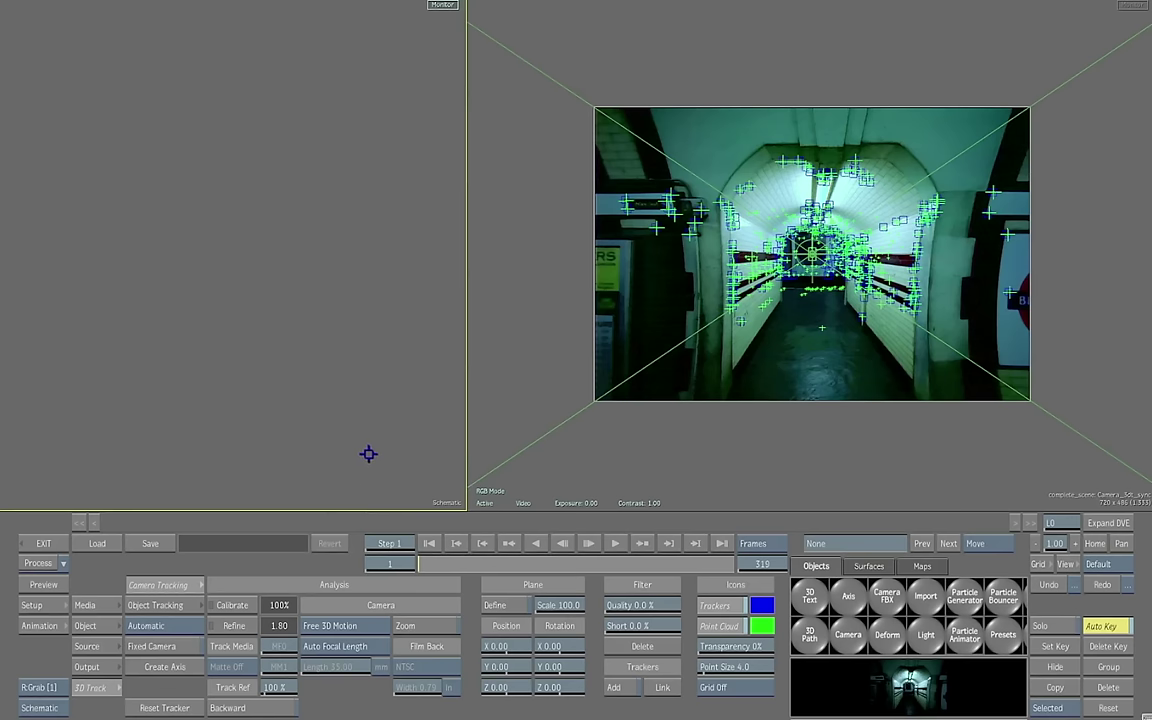
pyautogui.press('F6')
pyautogui.moveTo(466, 457); pyautogui.dragTo(492, 449)
pyautogui.moveTo(408, 437); pyautogui.dragTo(25, 443)
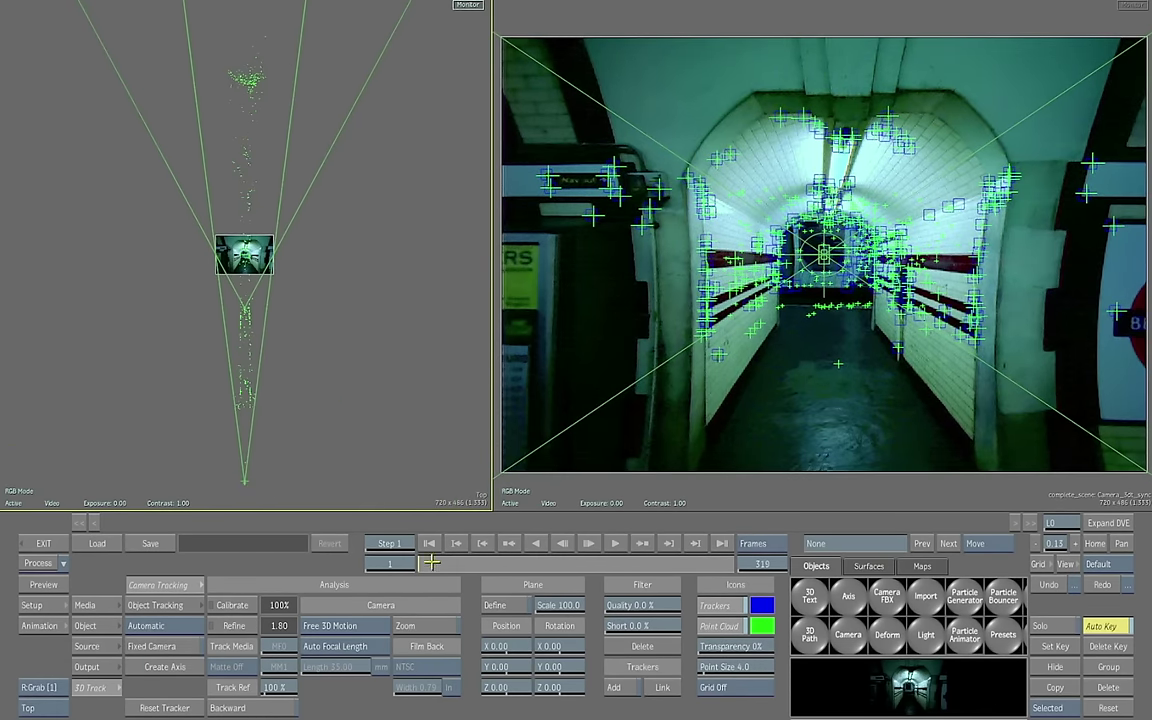
pyautogui.moveTo(431, 563); pyautogui.dragTo(391, 520)
# Step: Play the tracked METRO shot in the single camera view and rewind it to the first frame
pyautogui.hotkey('alt', '1')
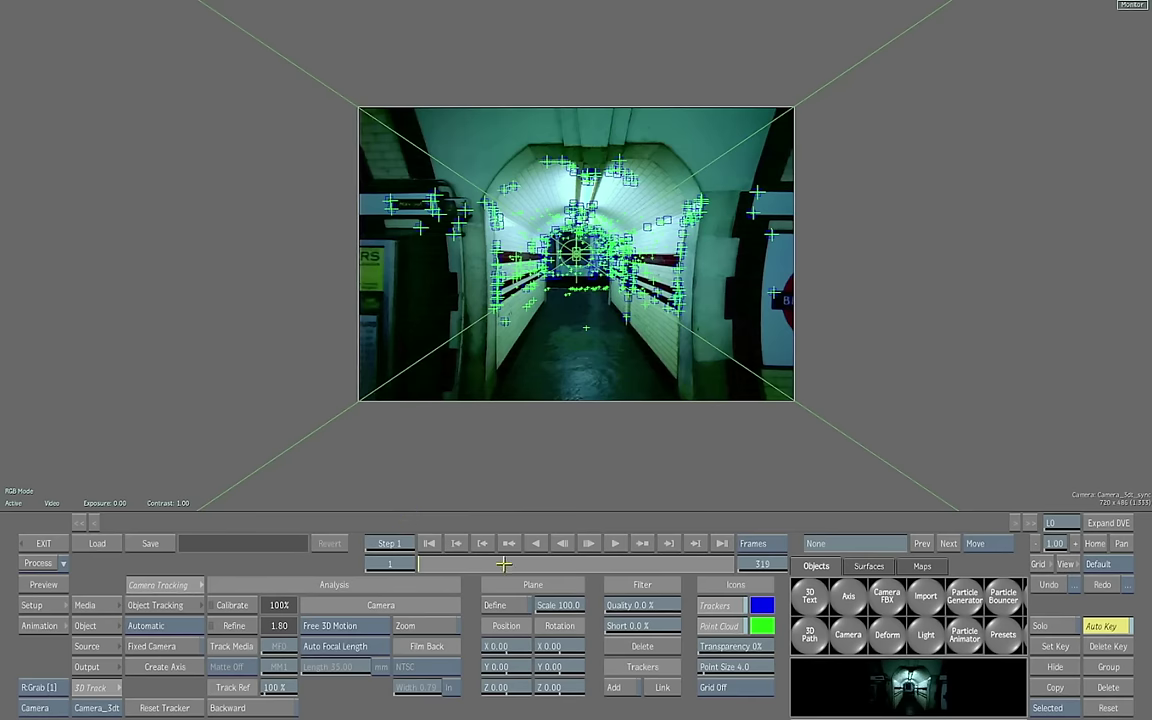
pyautogui.click(616, 543)
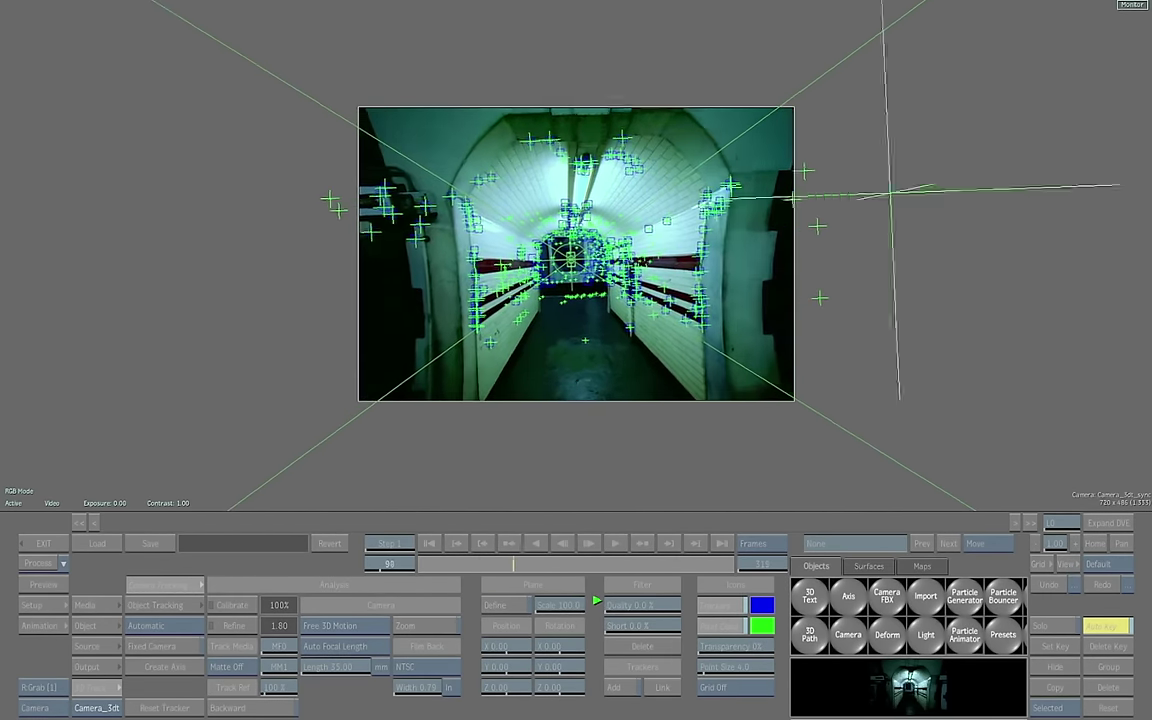
pyautogui.click(595, 604)
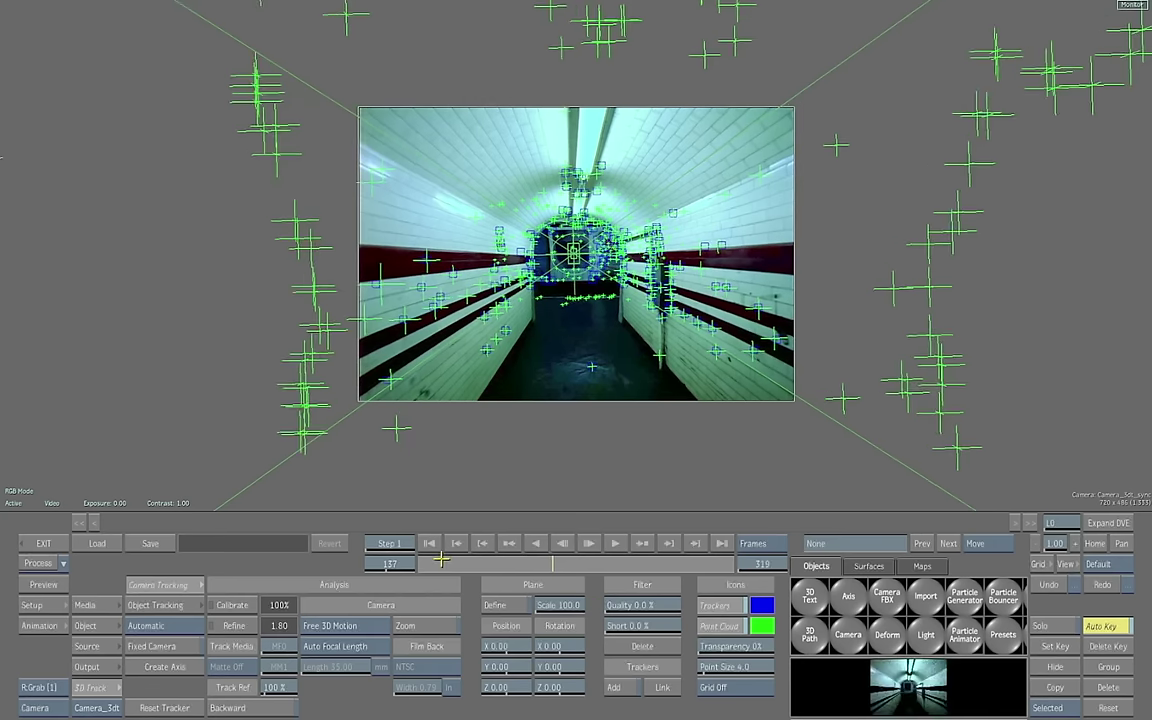
pyautogui.click(430, 547)
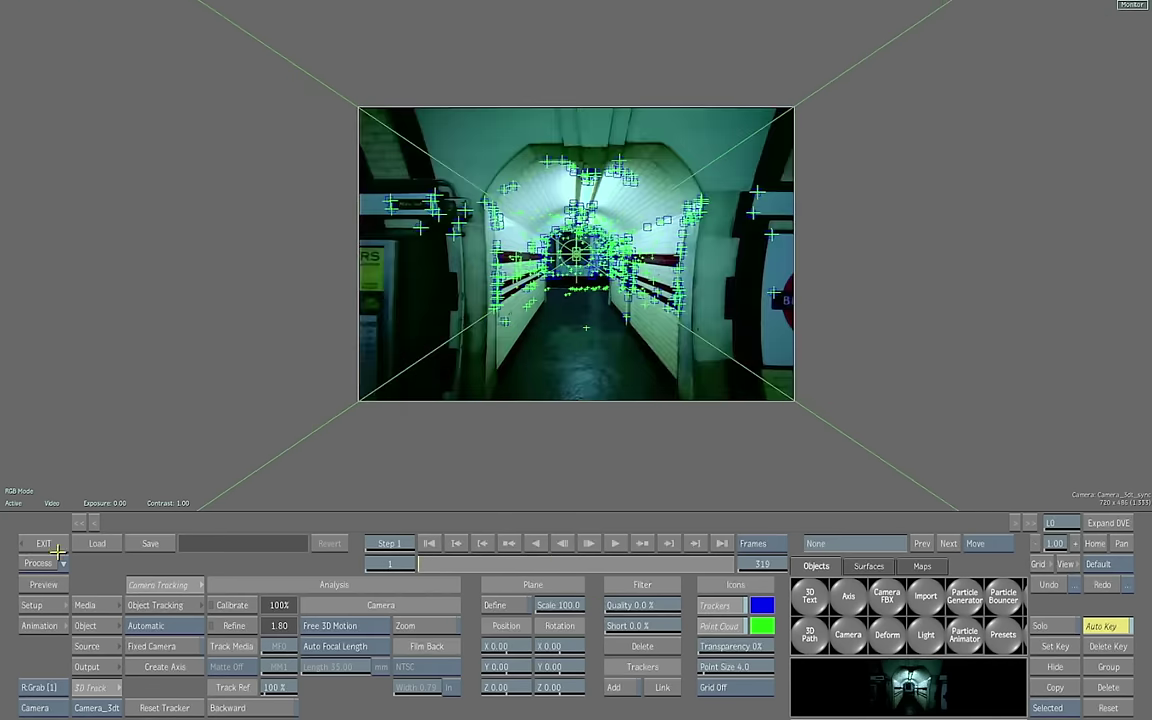
# Step: Exit Action, play the skating1 clip in the player, rewind it and return to the desktop
pyautogui.click(50, 544)
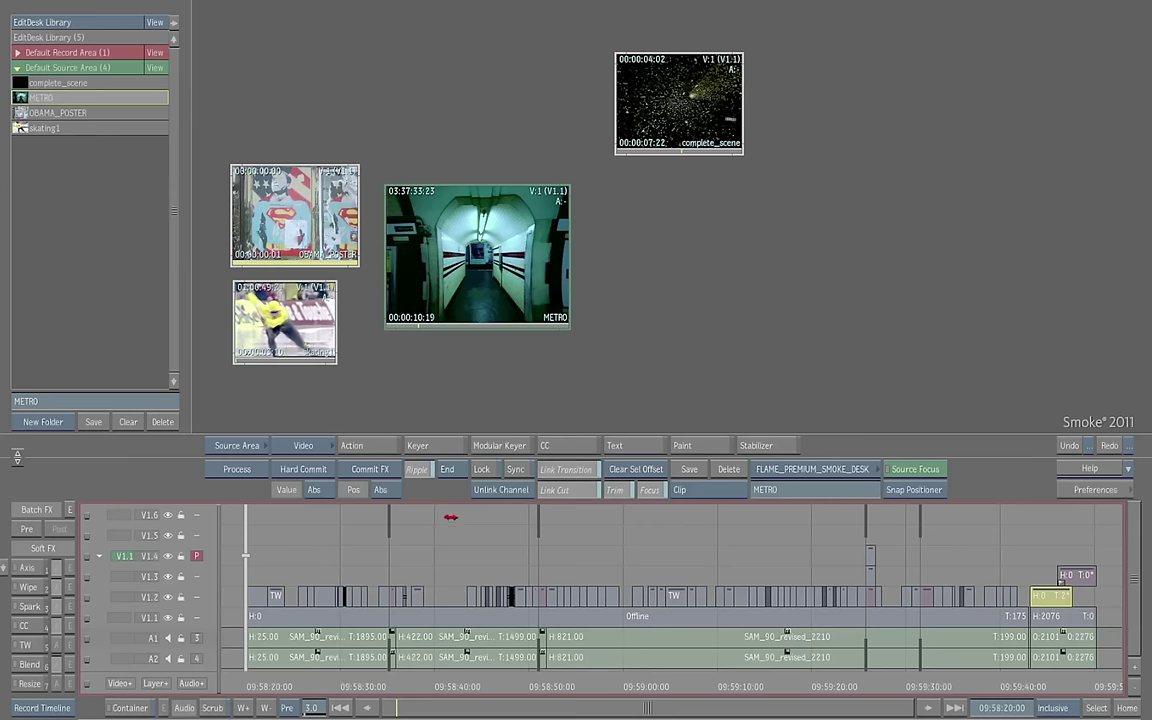
pyautogui.doubleClick(283, 322)
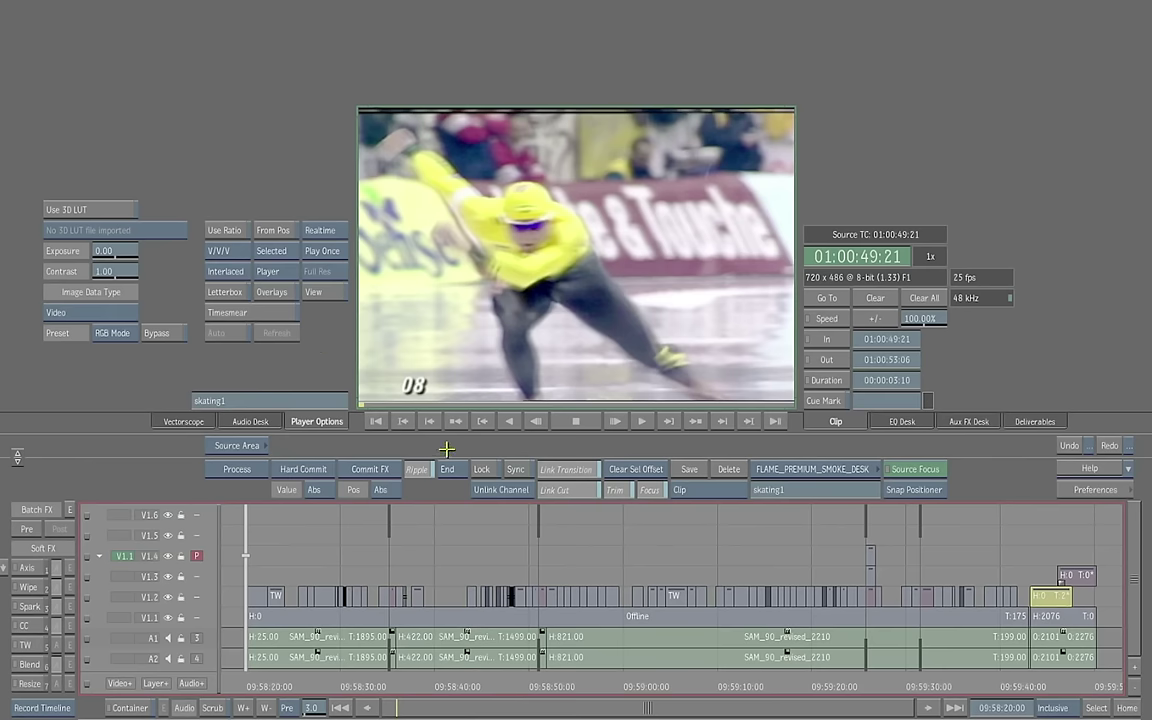
pyautogui.press('space')
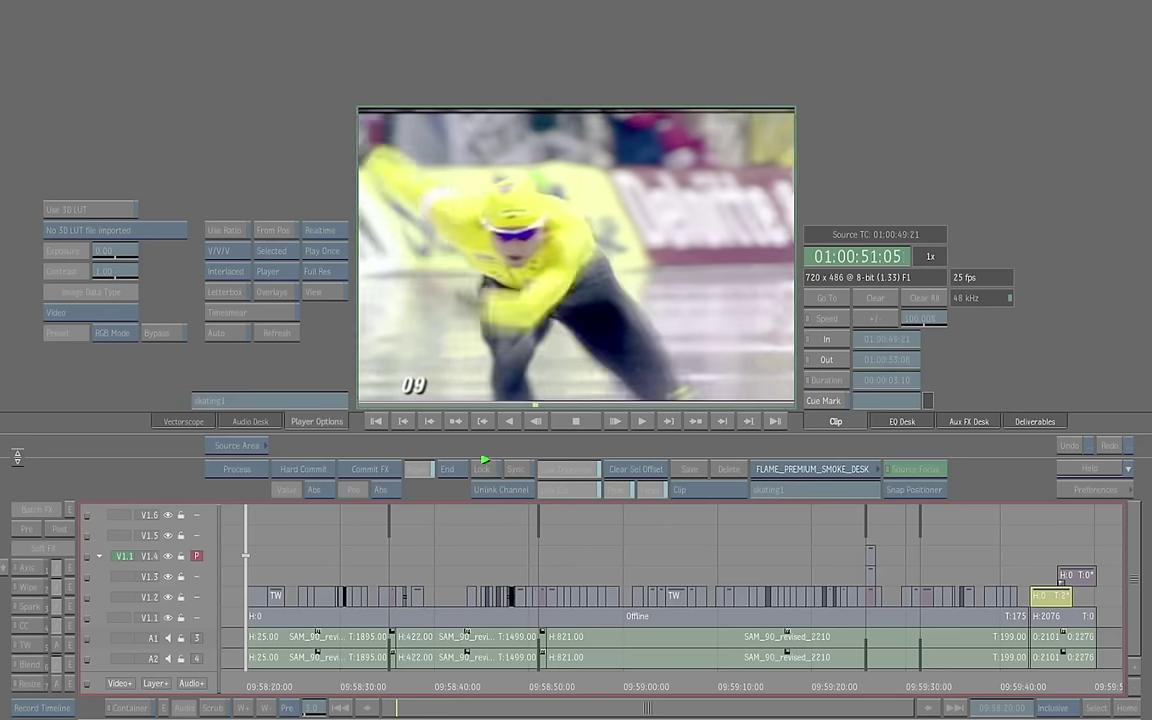
pyautogui.press('space')
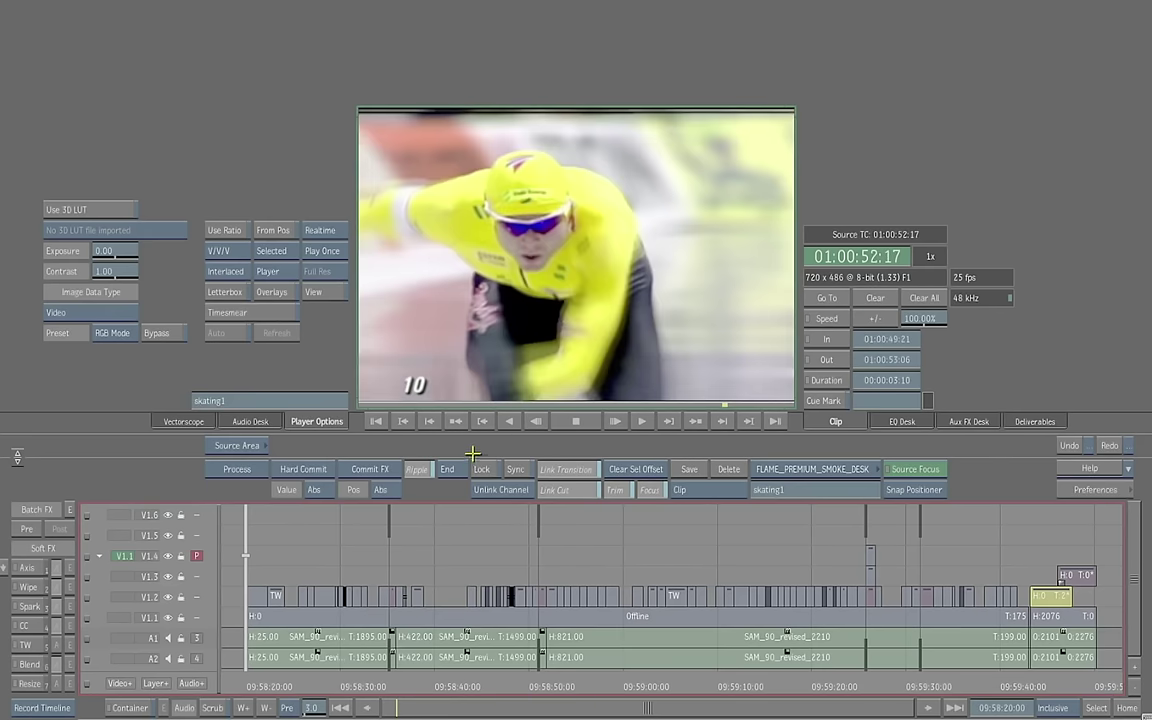
pyautogui.press('Home')
pyautogui.press('Escape')
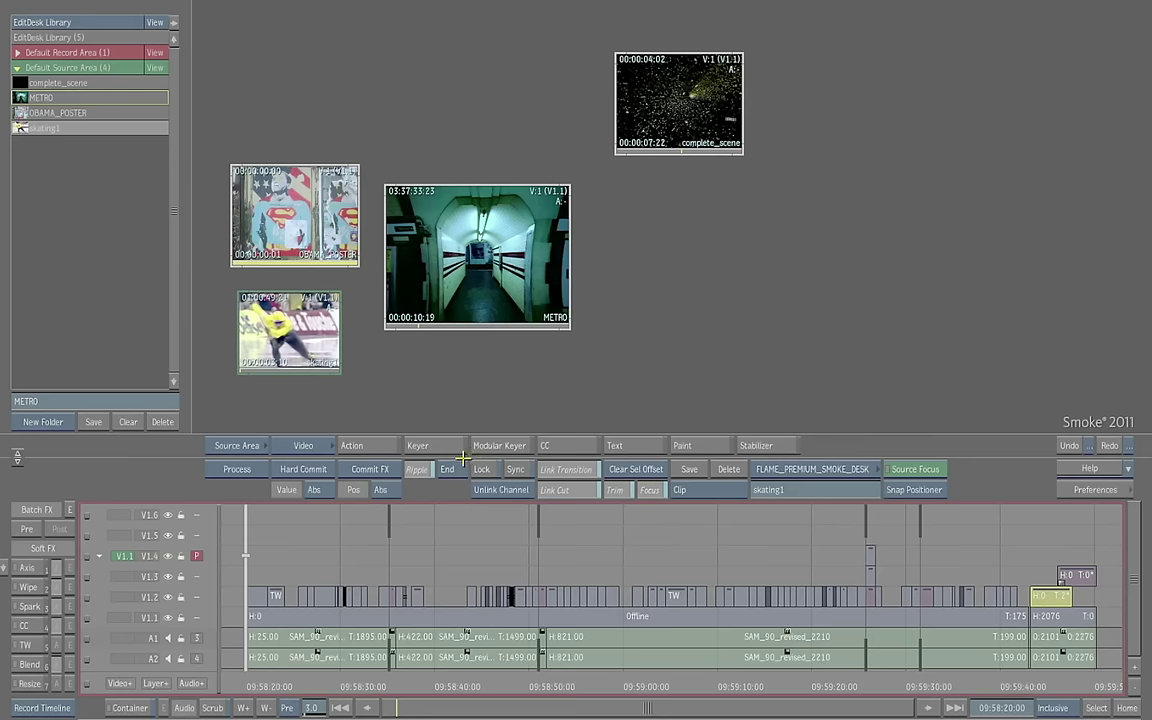
# Step: Open the skating1 clip in Action with Front/Back/Matte input
pyautogui.click(357, 447)
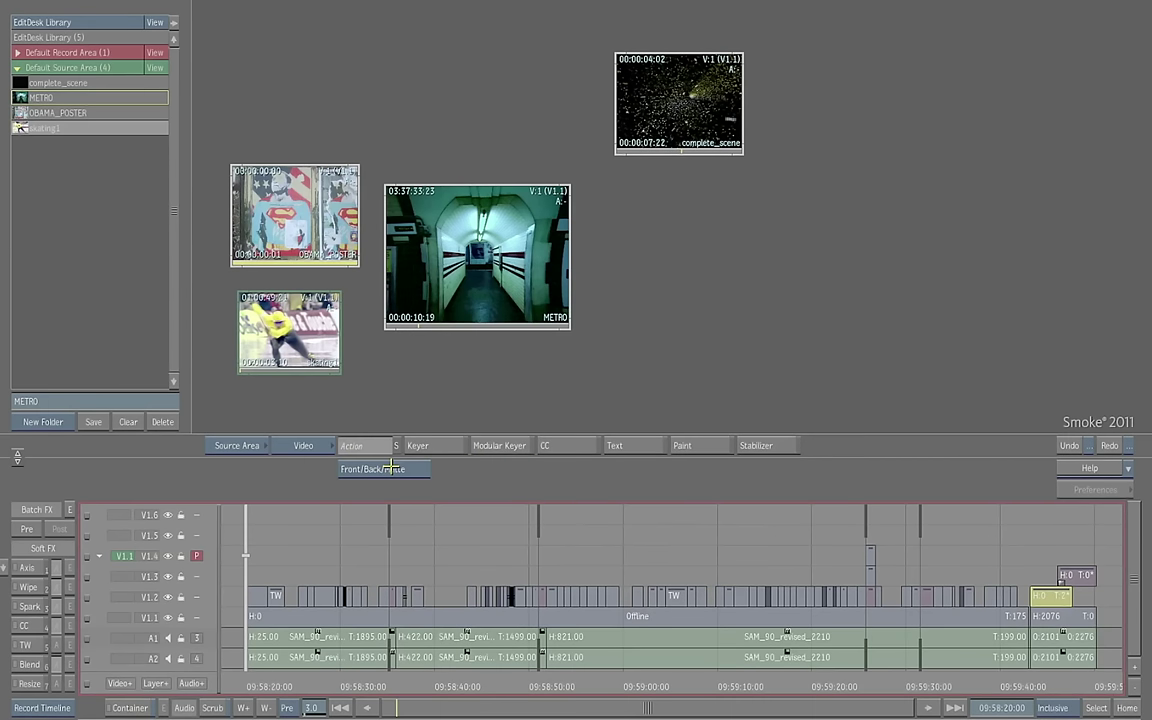
pyautogui.click(396, 470)
pyautogui.click(393, 501)
pyautogui.click(361, 302)
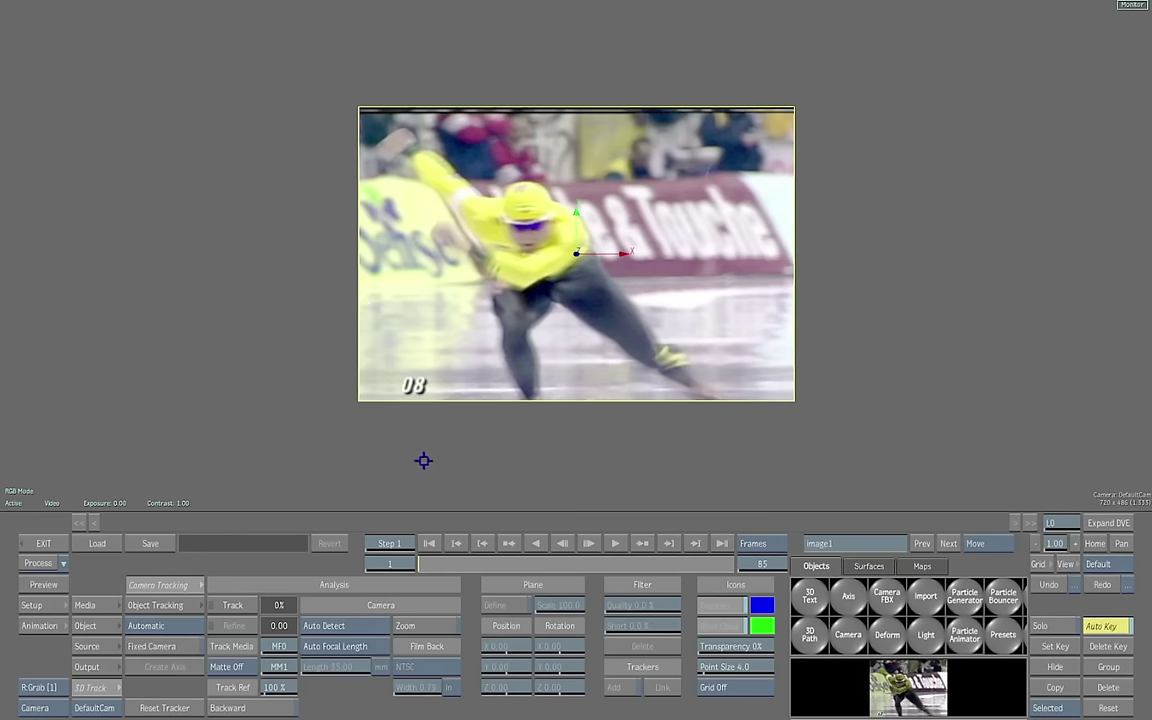
# Step: Delete the skating1 axis and image nodes and turn the back and matte off in the media list
pyautogui.hotkey('alt', '2')
pyautogui.press('`')
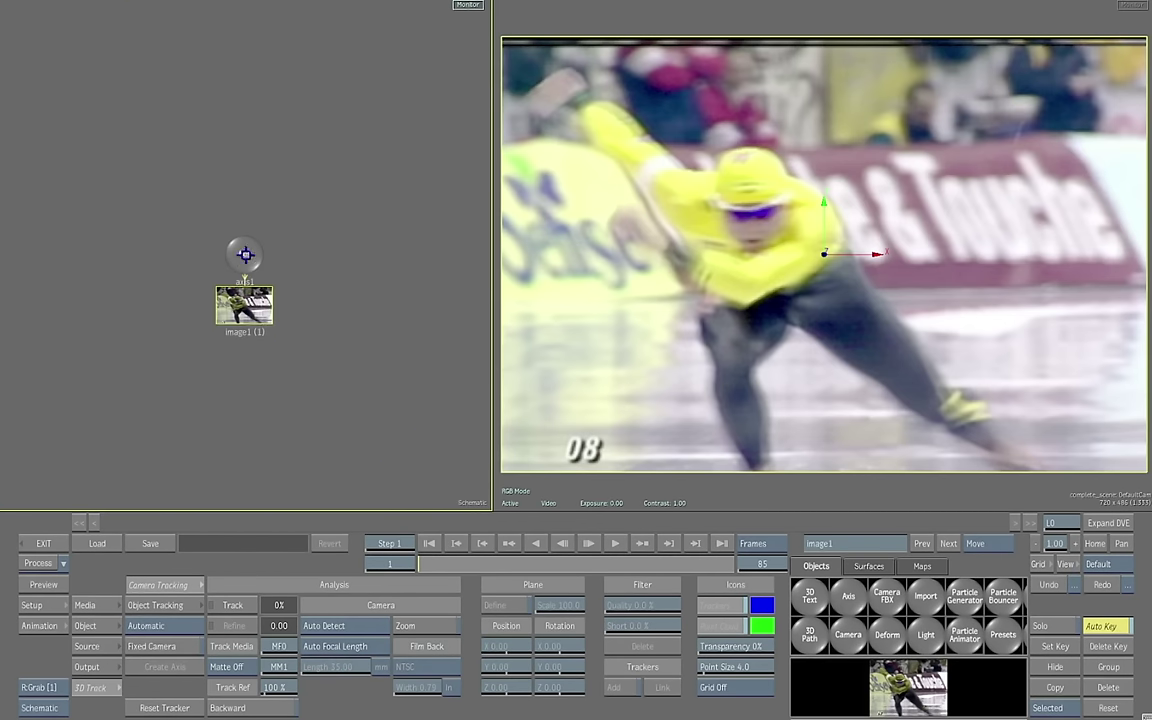
pyautogui.moveTo(245, 258); pyautogui.dragTo(145, 716)
pyautogui.click(108, 605)
pyautogui.press('F4')
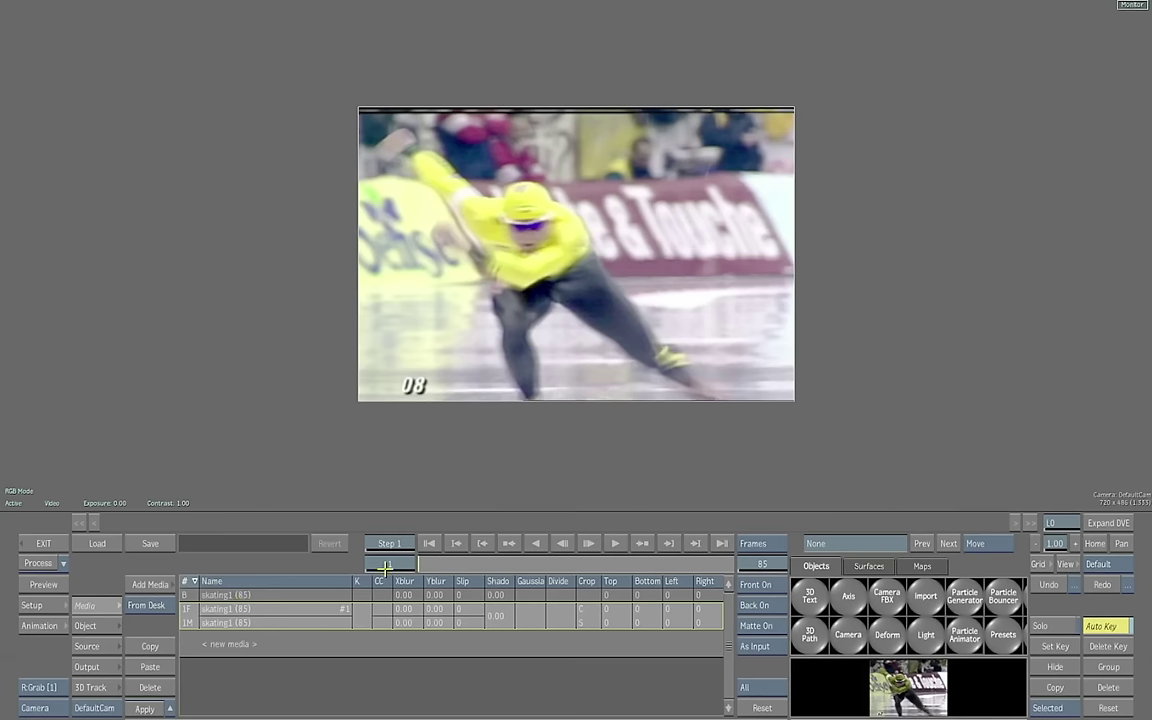
pyautogui.click(762, 604)
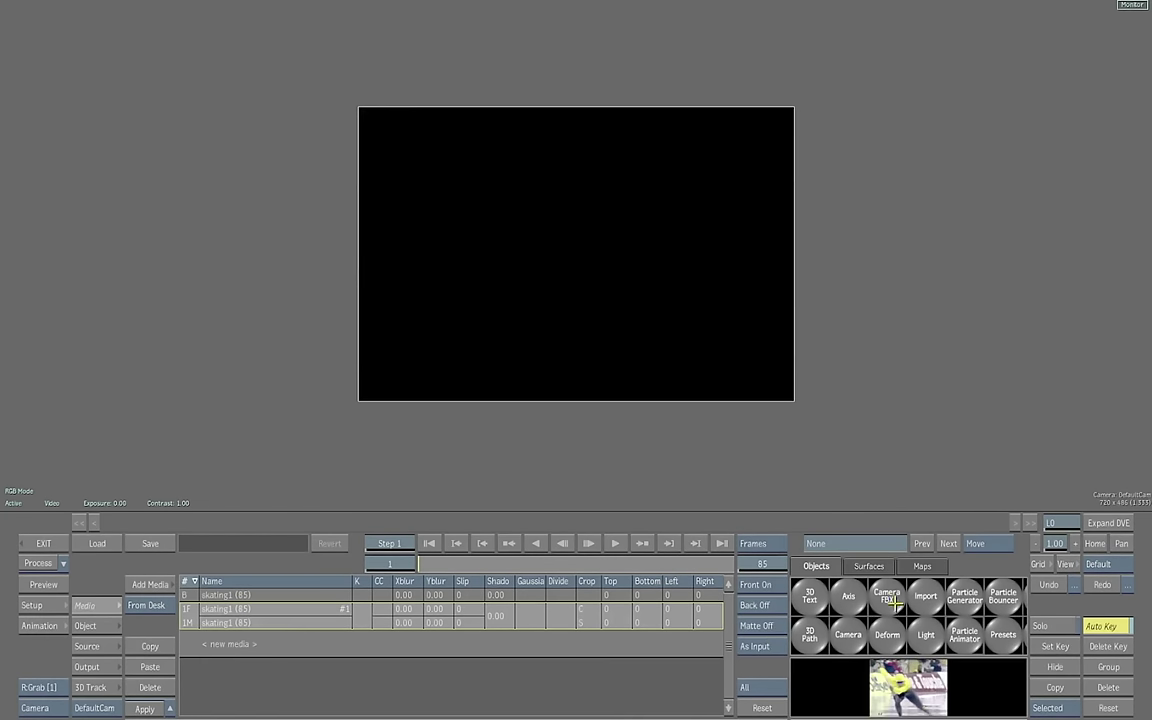
# Step: Add a Light with a Particle Generator parented under it, plus a second separate Light, in the schematic
pyautogui.hotkey('alt', '2')
pyautogui.click(910, 634)
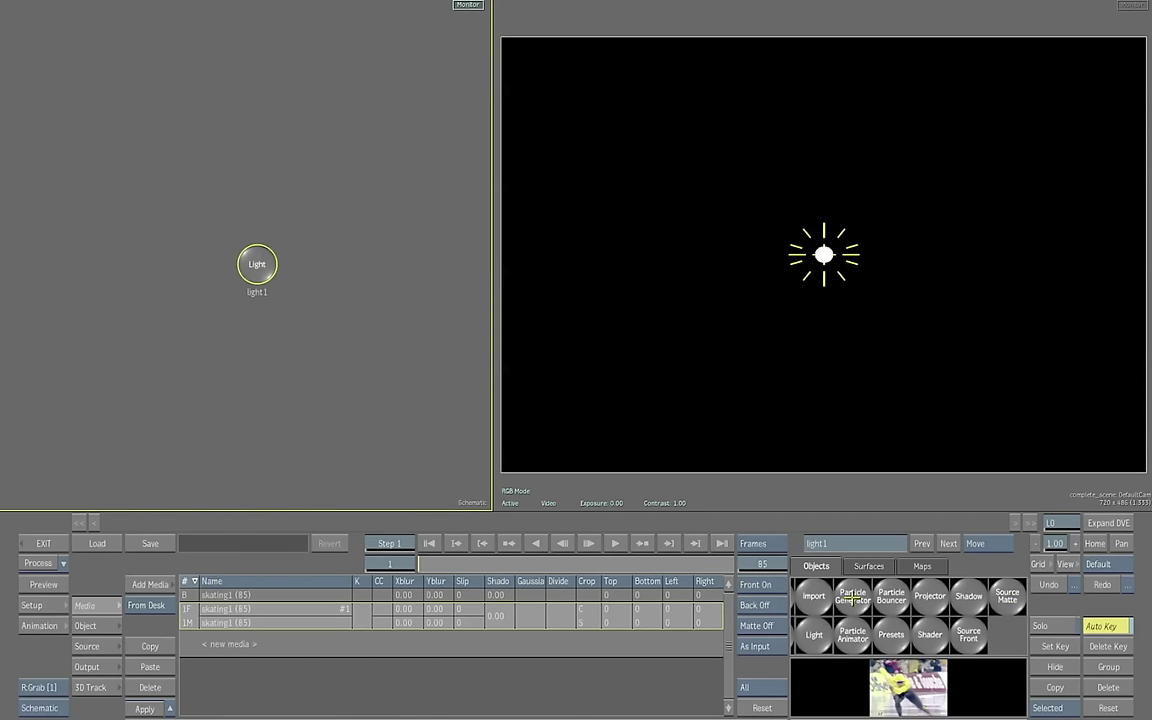
pyautogui.click(852, 597)
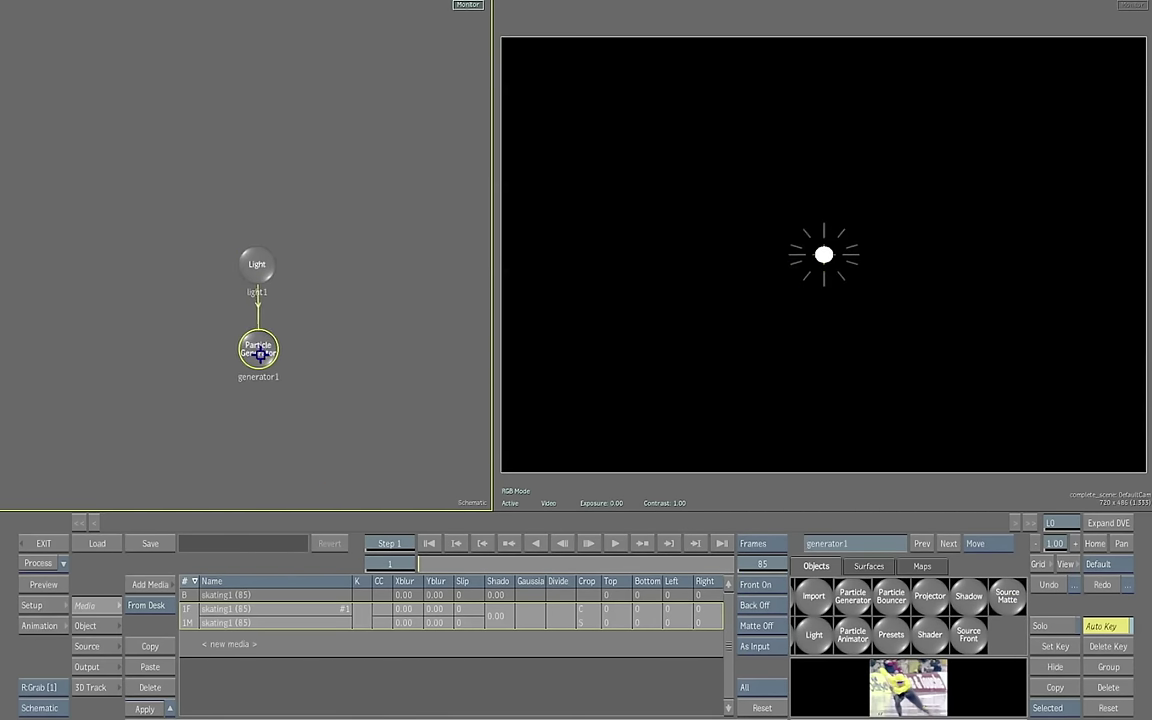
pyautogui.click(813, 633)
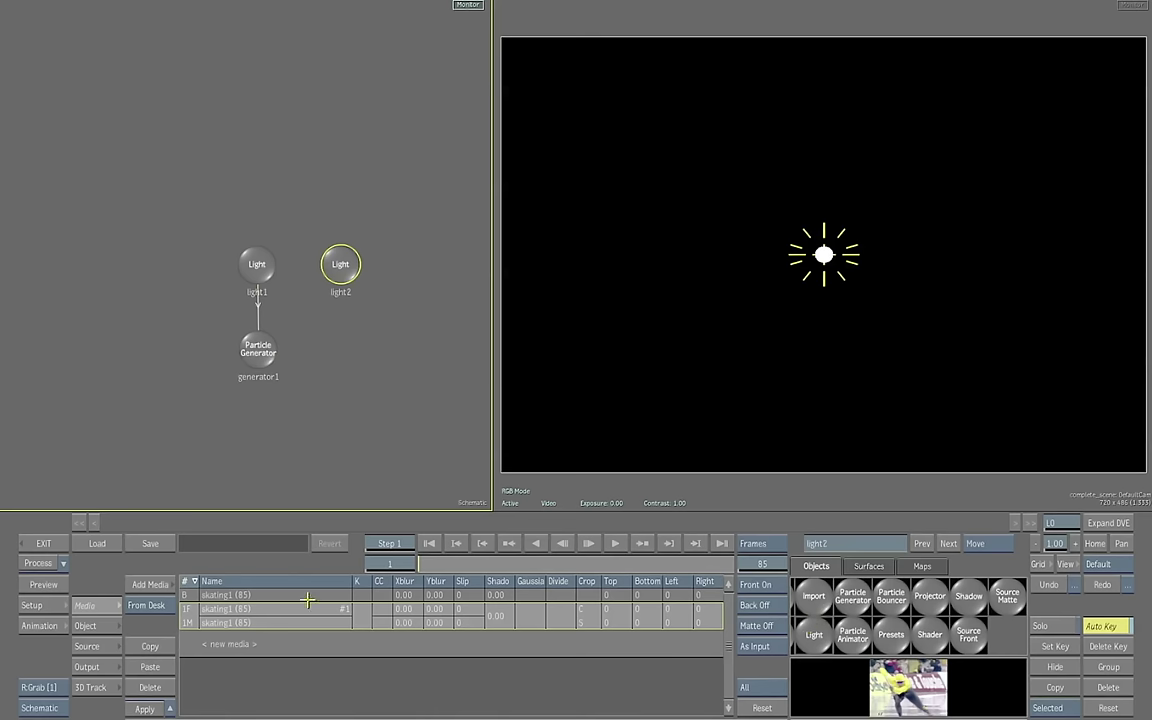
# Step: Move light2 to about 2043 in Z, play the particle animation and return to frame 1
pyautogui.click(341, 282)
pyautogui.moveTo(222, 669); pyautogui.dragTo(334, 669)
pyautogui.click(609, 543)
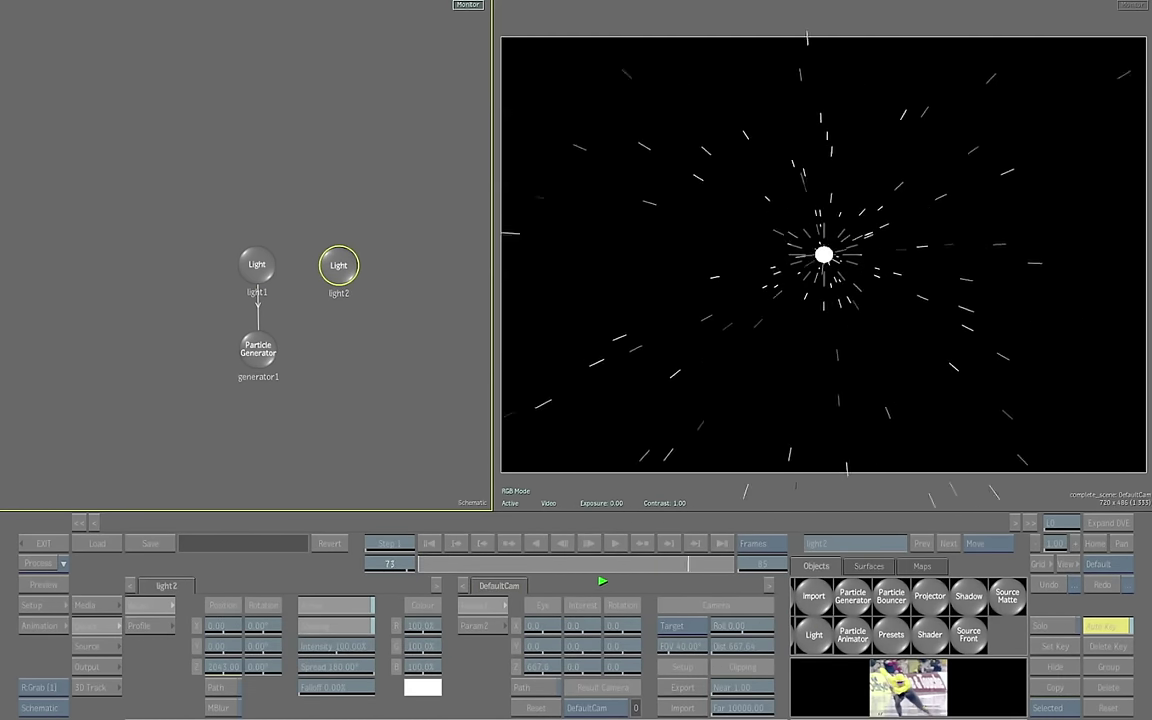
pyautogui.moveTo(669, 566); pyautogui.dragTo(312, 575)
# Step: Position light1 at X -197.66 and Z -191.18, using a top view beside the camera view
pyautogui.click(259, 347)
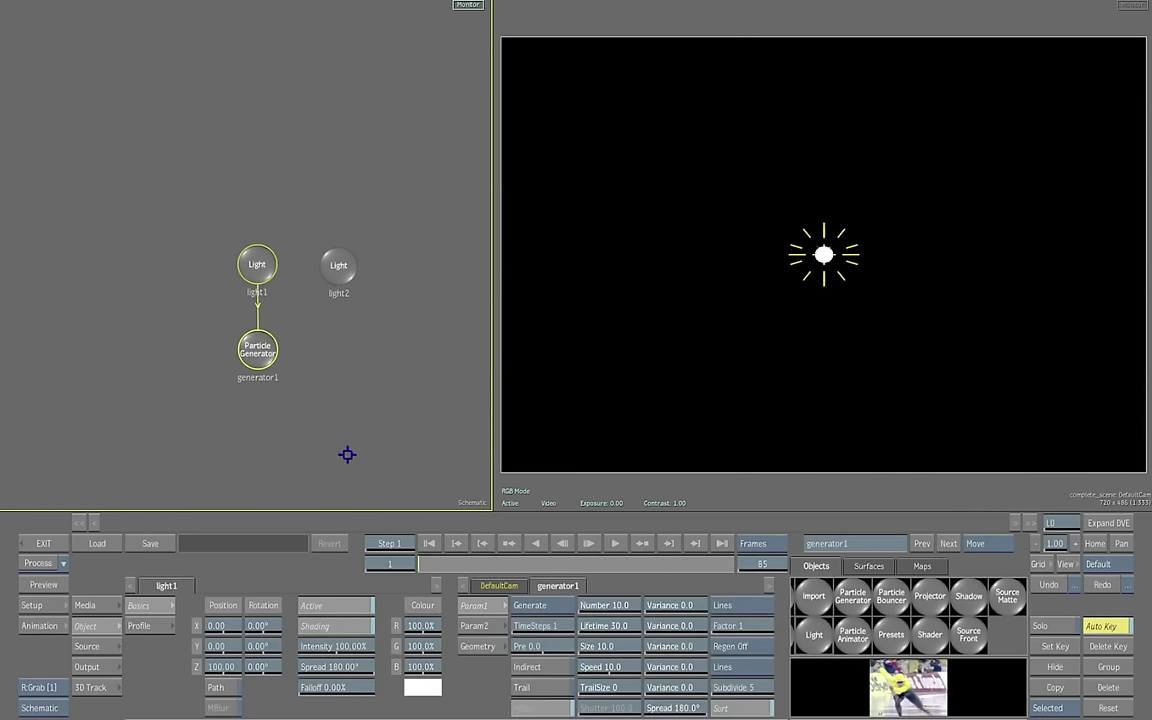
pyautogui.click(258, 271)
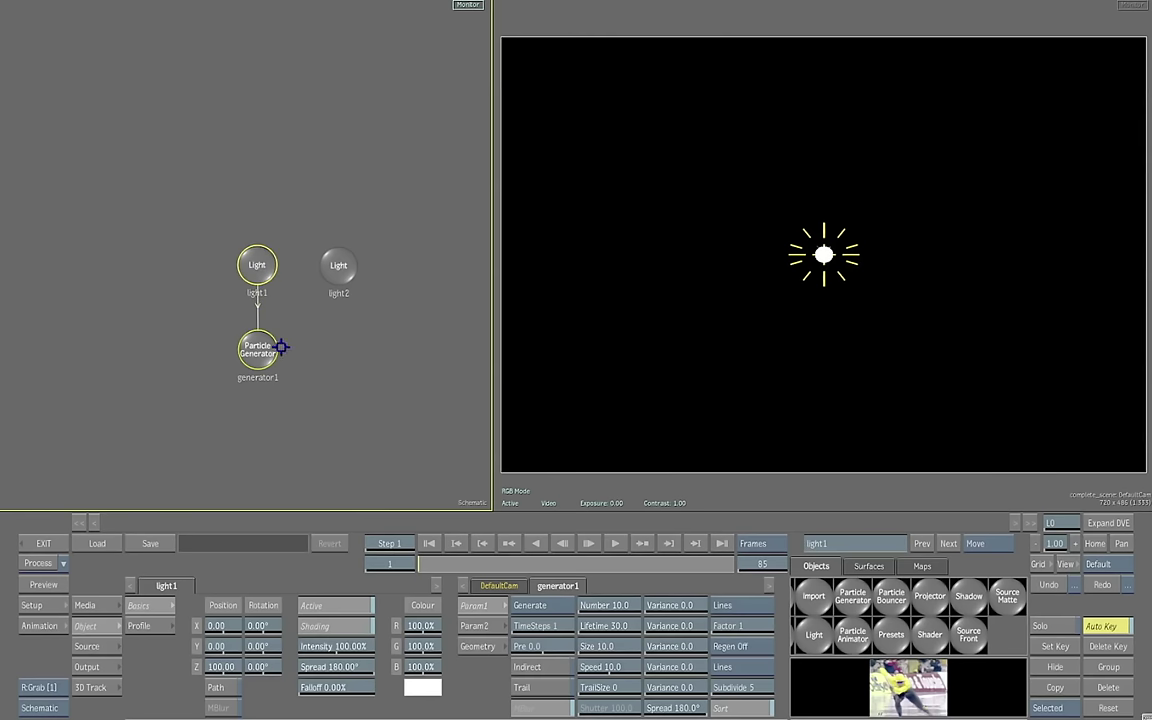
pyautogui.press('F6')
pyautogui.moveTo(291, 442)
pyautogui.mouseDown()
pyautogui.moveTo(600, 408)
pyautogui.moveTo(487, 449)
pyautogui.mouseUp()
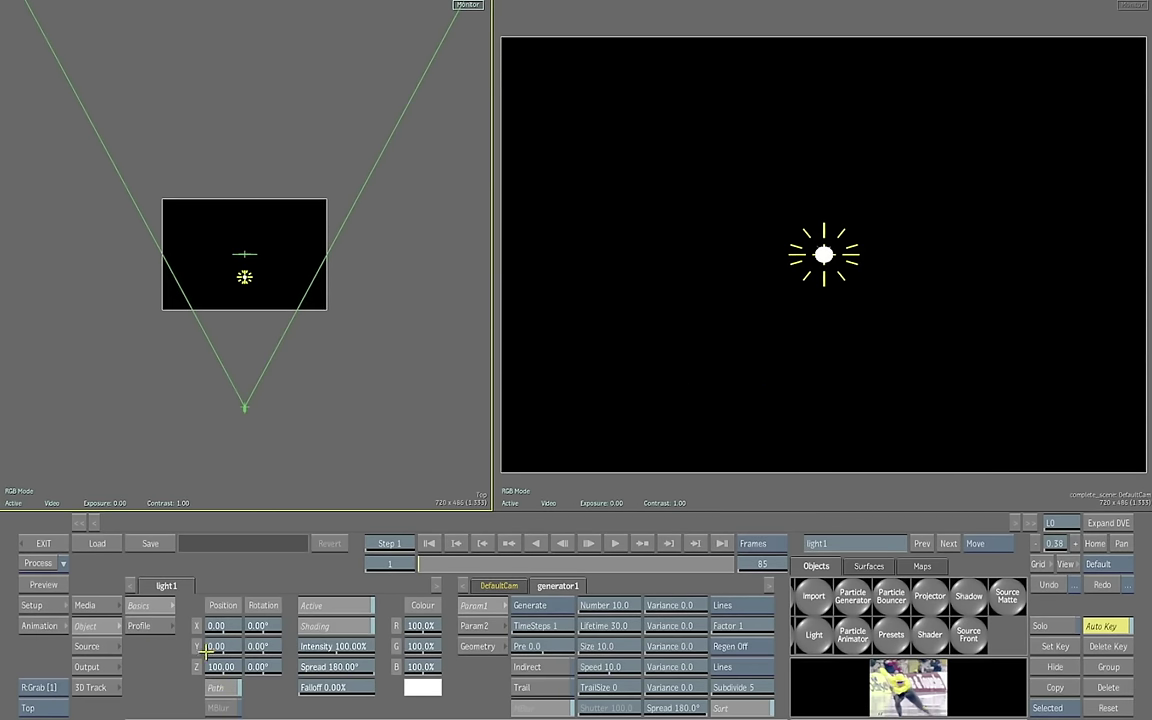
pyautogui.moveTo(228, 666); pyautogui.dragTo(200, 666)
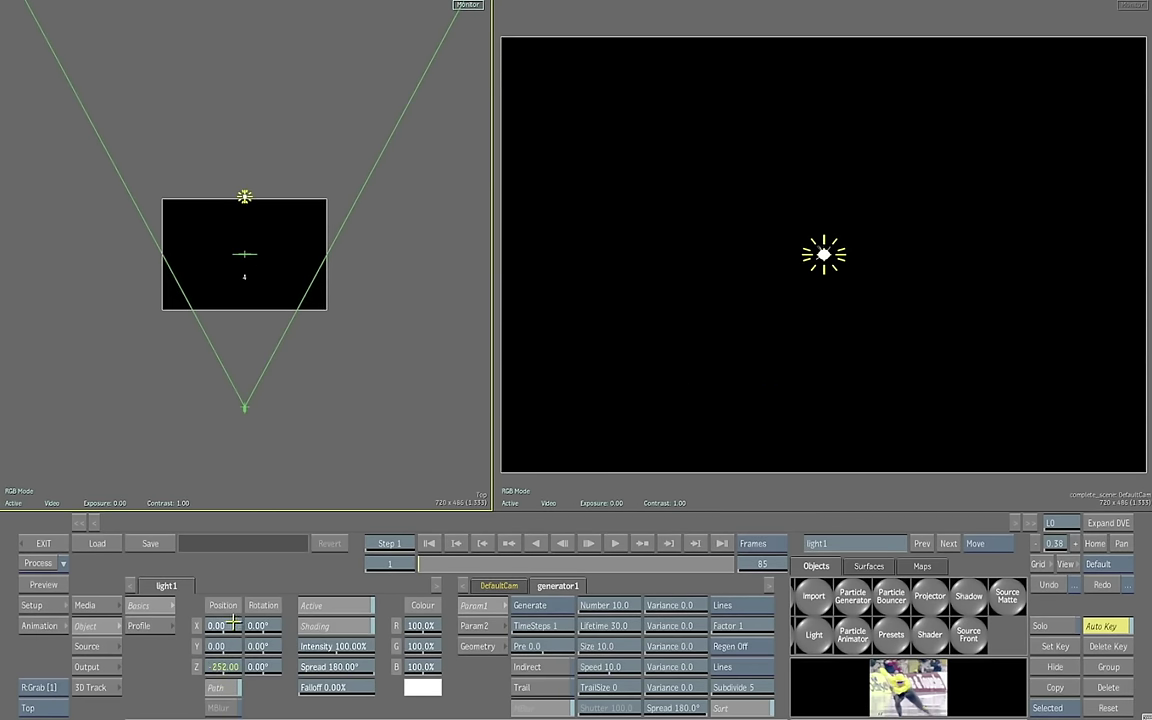
pyautogui.moveTo(233, 625); pyautogui.dragTo(218, 548)
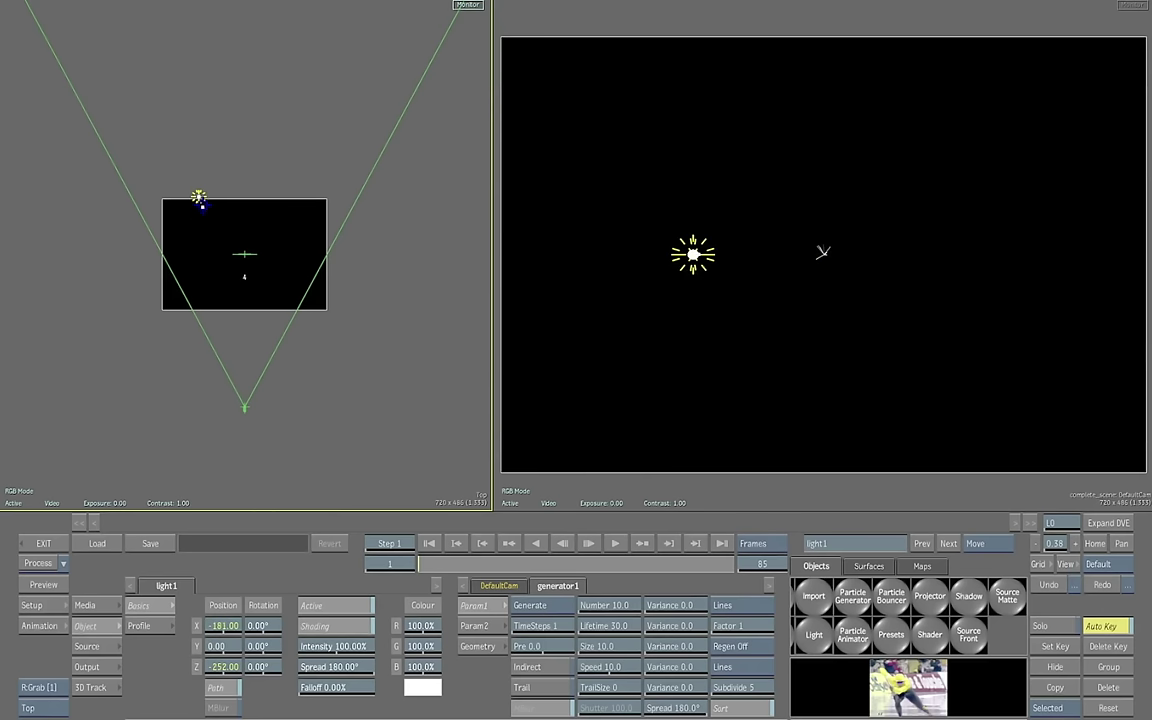
pyautogui.moveTo(198, 197); pyautogui.dragTo(193, 210)
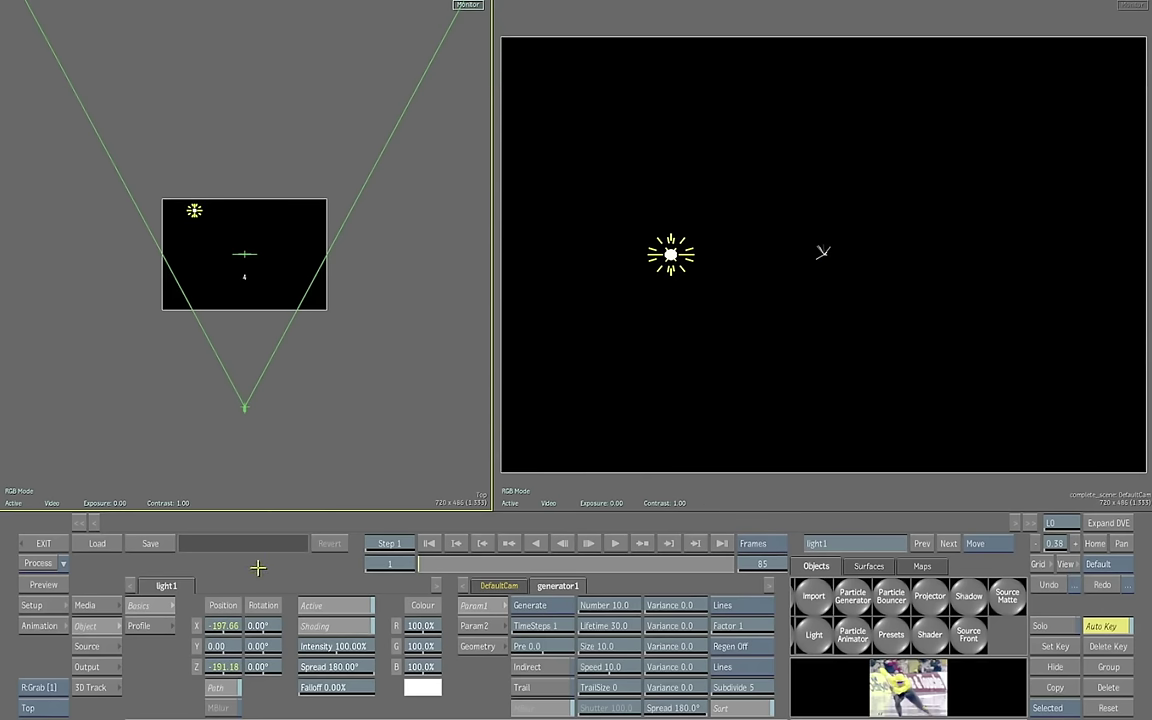
# Step: Keyframe light1 at X -4.66, Y -33.00 and Z 391.82 on frame 20
pyautogui.click(388, 564)
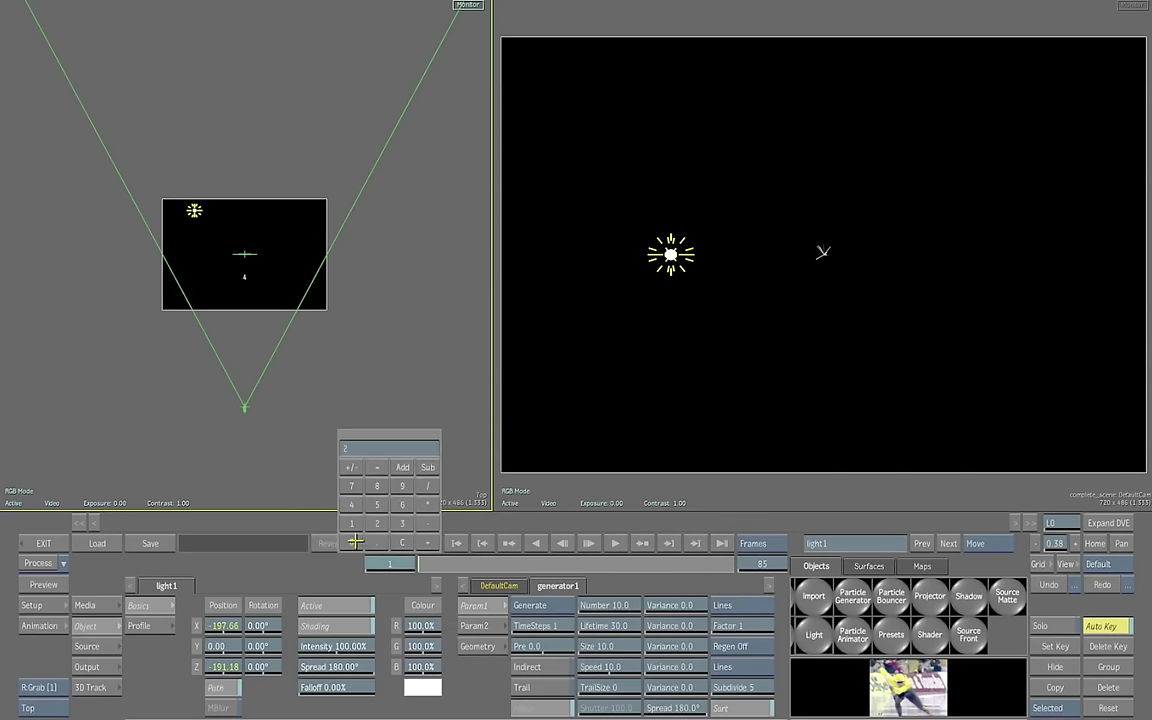
pyautogui.click(355, 541)
pyautogui.click(391, 446)
pyautogui.moveTo(223, 668); pyautogui.dragTo(263, 669)
pyautogui.moveTo(224, 626)
pyautogui.mouseDown()
pyautogui.moveTo(242, 625)
pyautogui.moveTo(226, 646)
pyautogui.mouseUp()
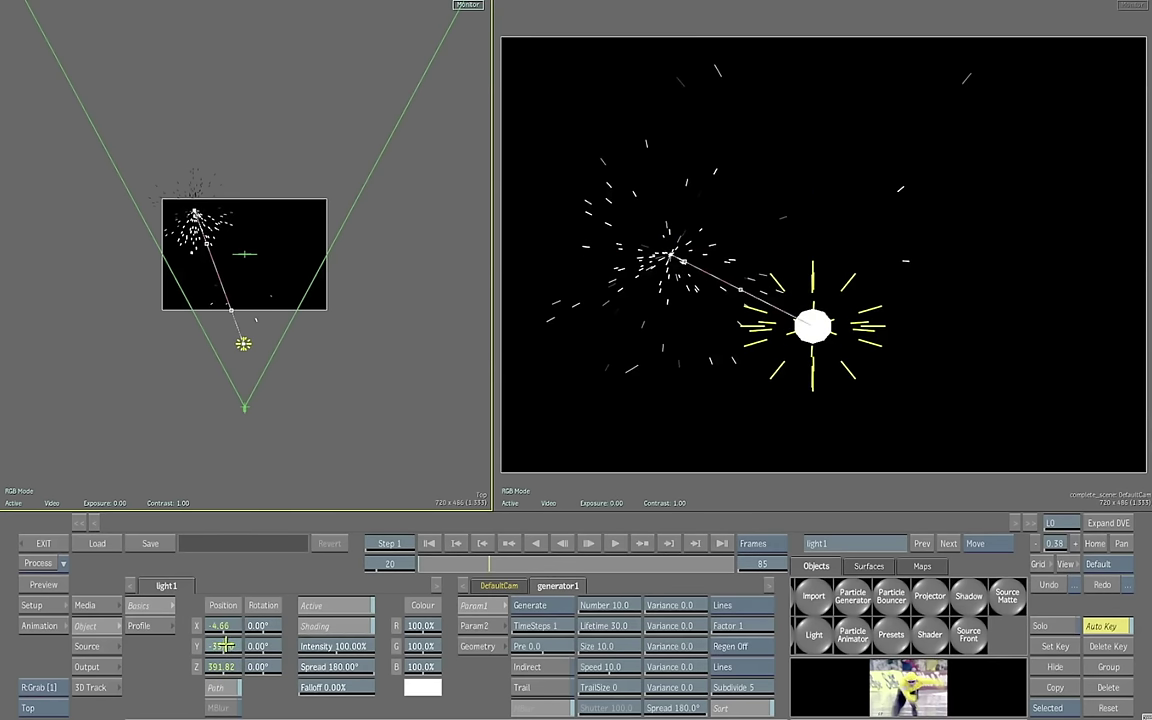
# Step: Keyframe light1 at Y 191.00 and Z -317.18 on frame 40
pyautogui.click(390, 564)
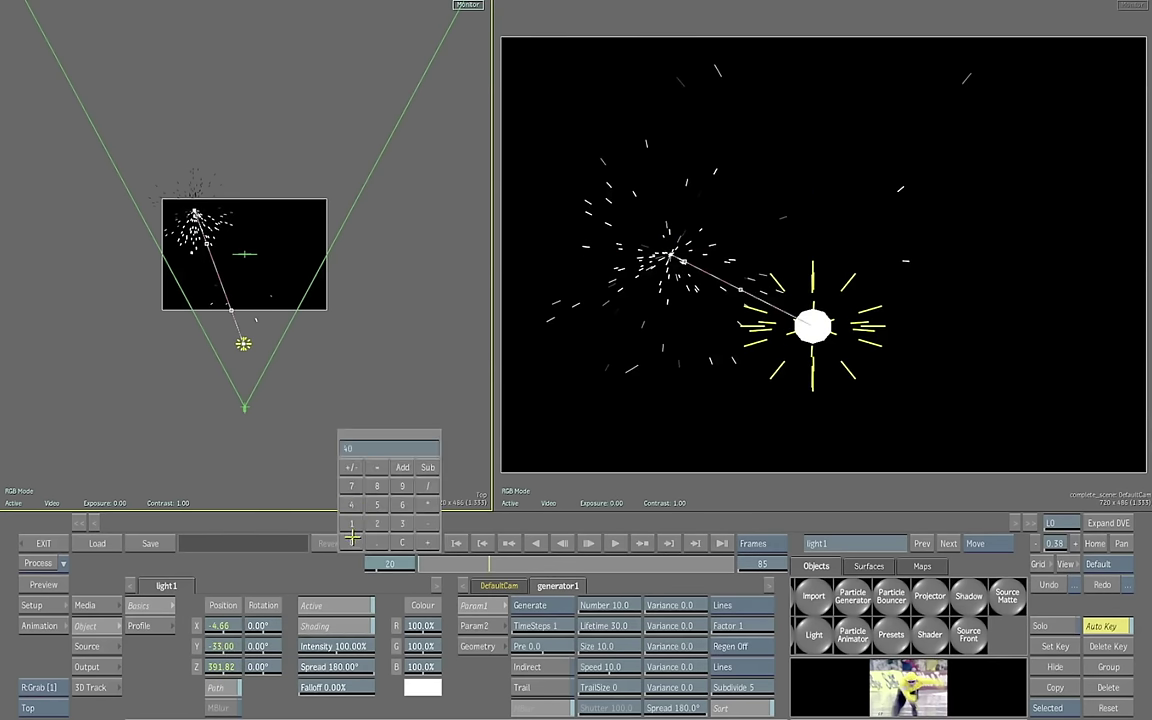
pyautogui.click(377, 466)
pyautogui.moveTo(228, 666)
pyautogui.mouseDown()
pyautogui.moveTo(211, 666)
pyautogui.moveTo(241, 645)
pyautogui.moveTo(228, 666)
pyautogui.mouseUp()
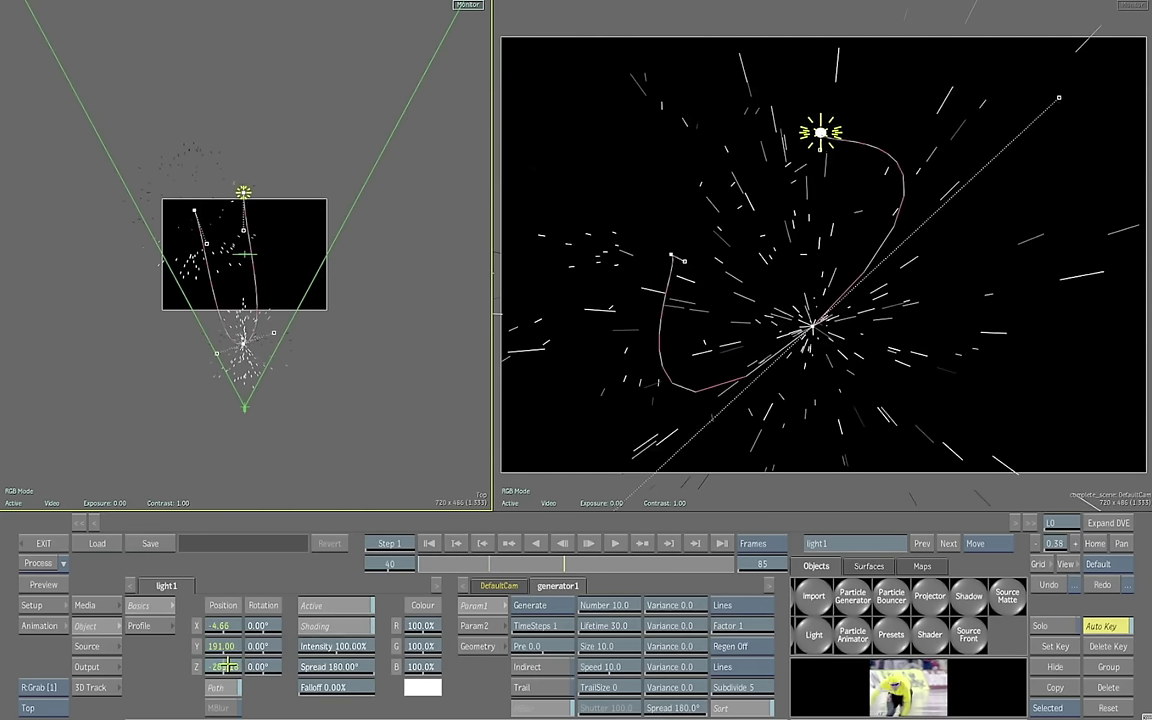
# Step: Keyframe light1 at X 111.34, Y -45.00, Z 386.82 on frame 60 and at X 228.34, Y 188.00, Z -216.18 on frame 85
pyautogui.click(393, 565)
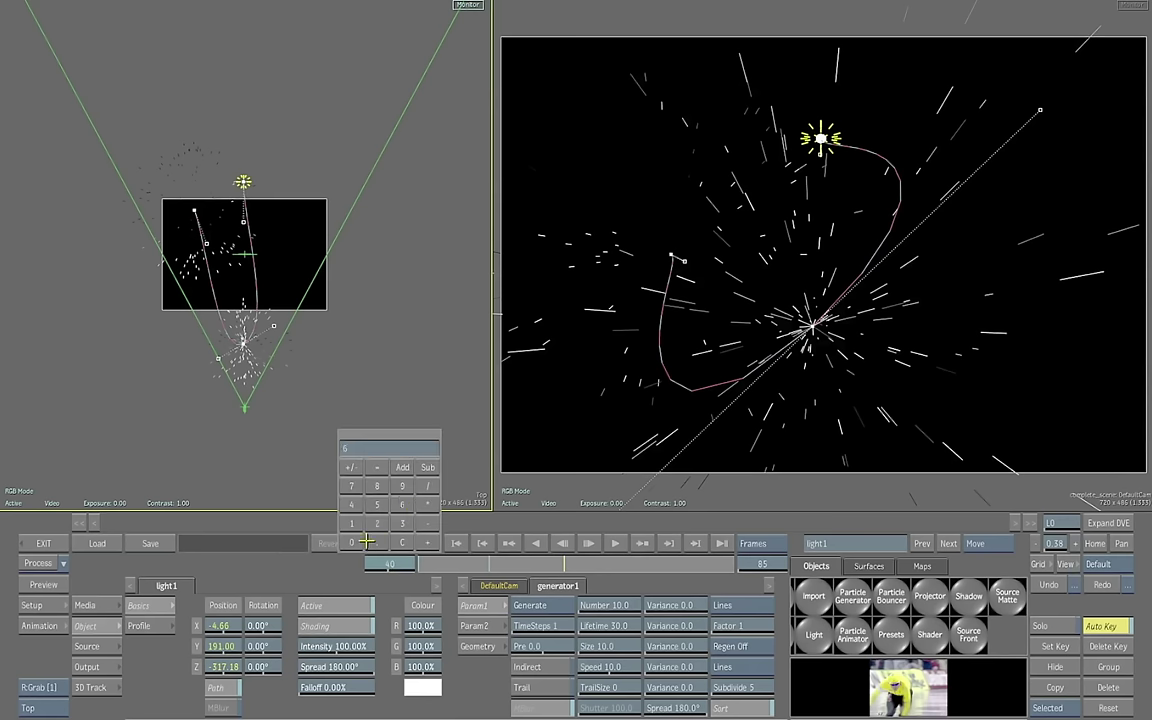
pyautogui.press('Return')
pyautogui.moveTo(228, 673); pyautogui.dragTo(225, 646)
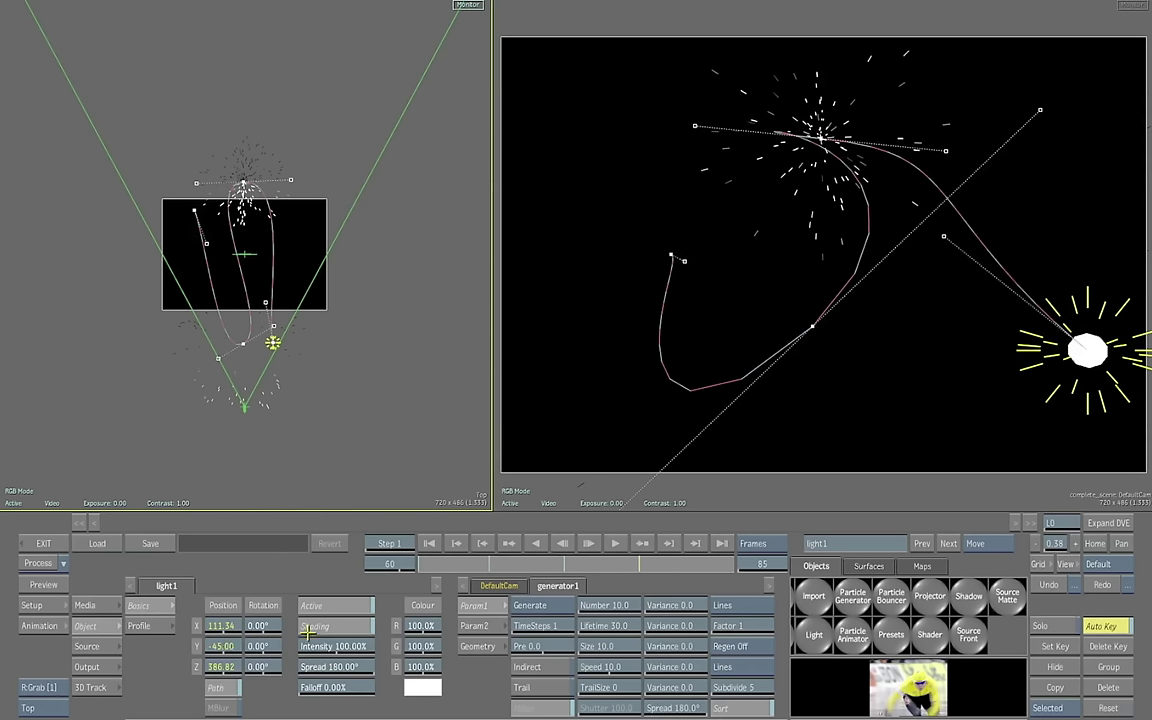
pyautogui.click(722, 543)
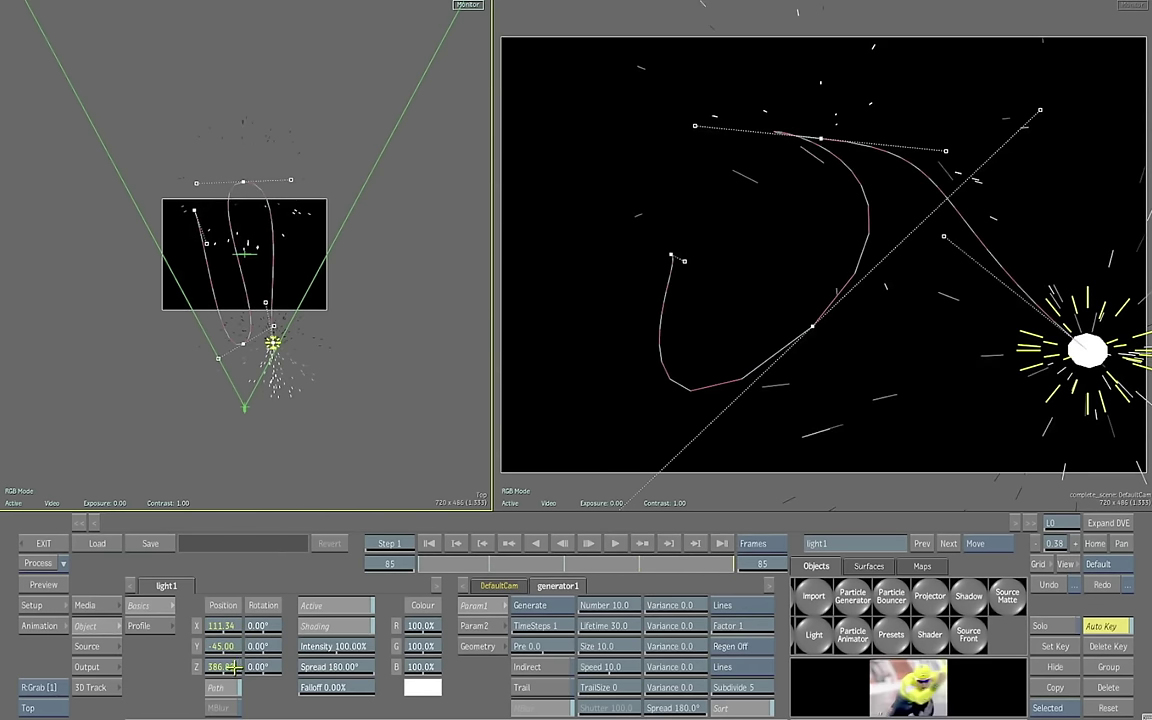
pyautogui.moveTo(235, 667); pyautogui.dragTo(232, 626)
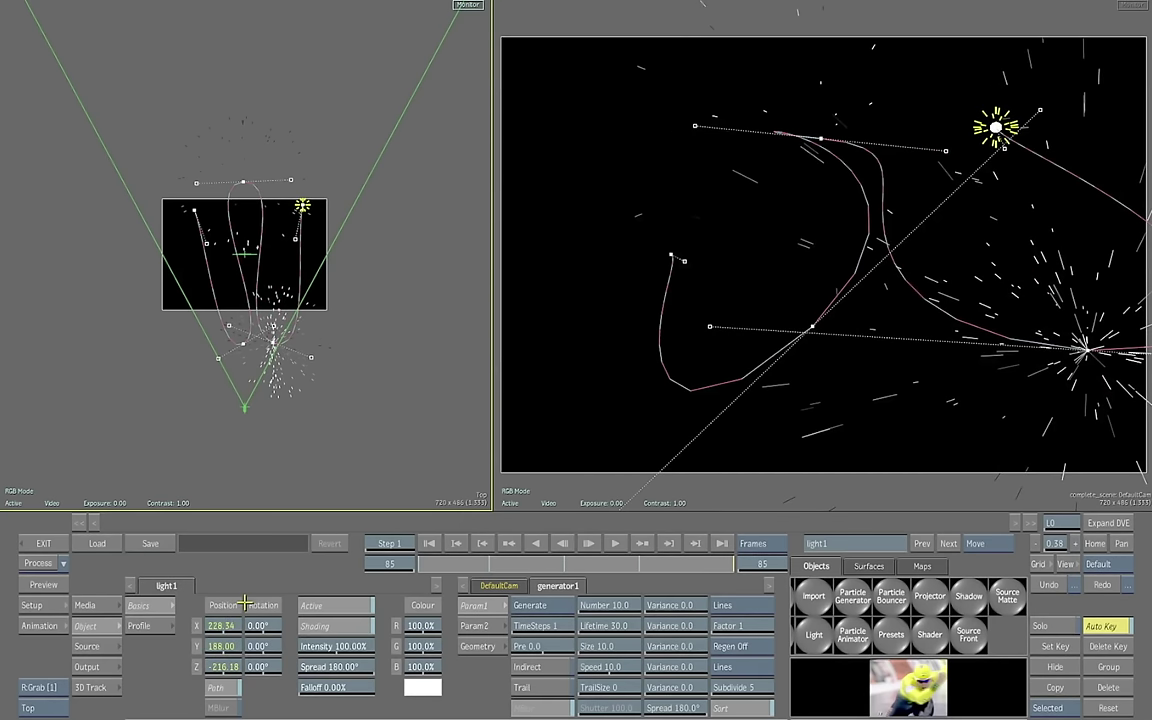
# Step: Reshape light1's motion path around the frame 40 keyframe, play the animation and return to frame 1
pyautogui.moveTo(821, 138); pyautogui.dragTo(819, 130)
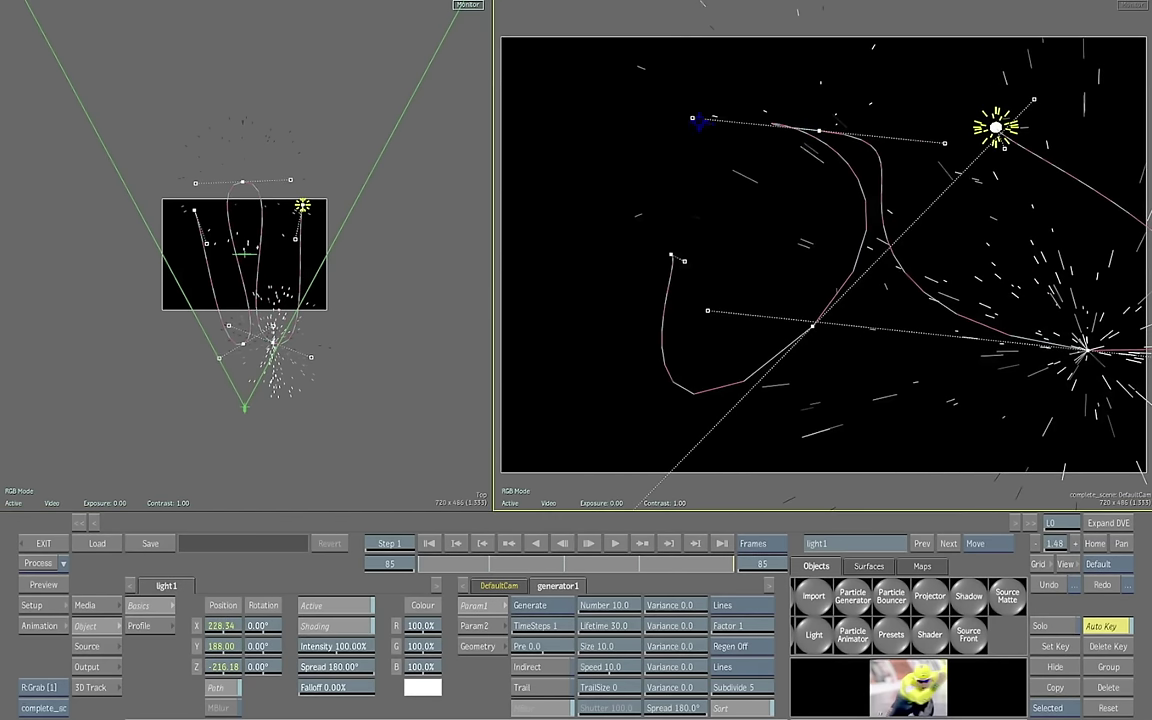
pyautogui.moveTo(692, 122); pyautogui.dragTo(765, 180)
pyautogui.click(615, 543)
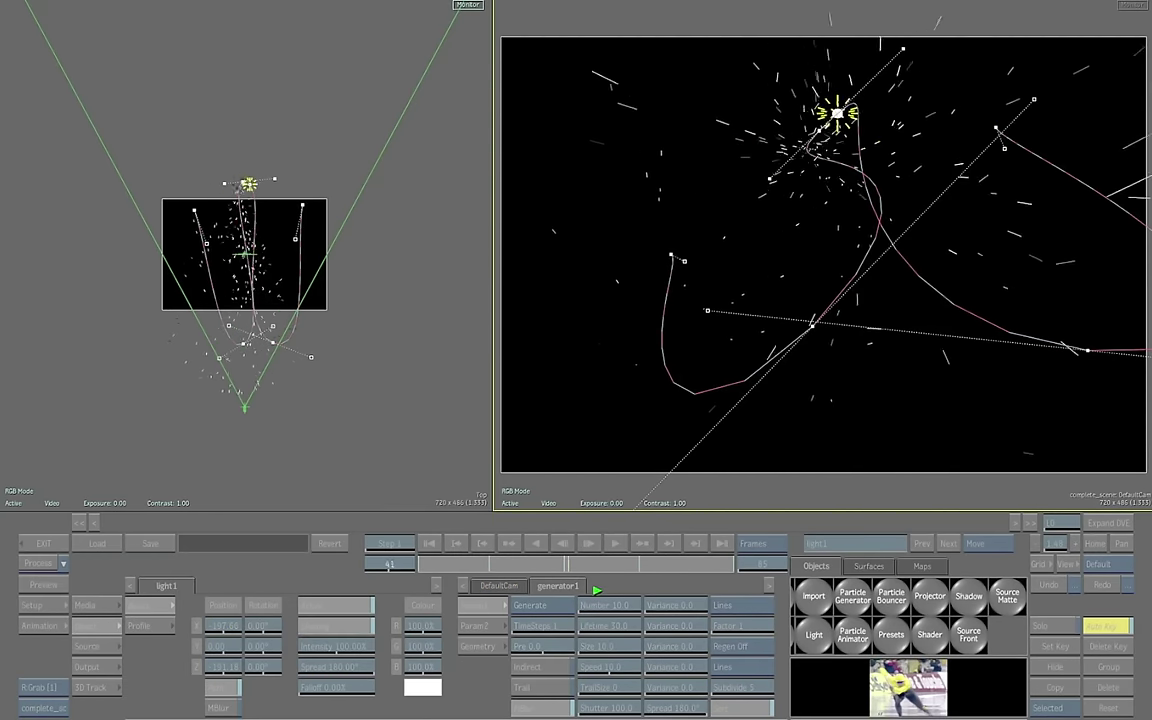
pyautogui.click(722, 566)
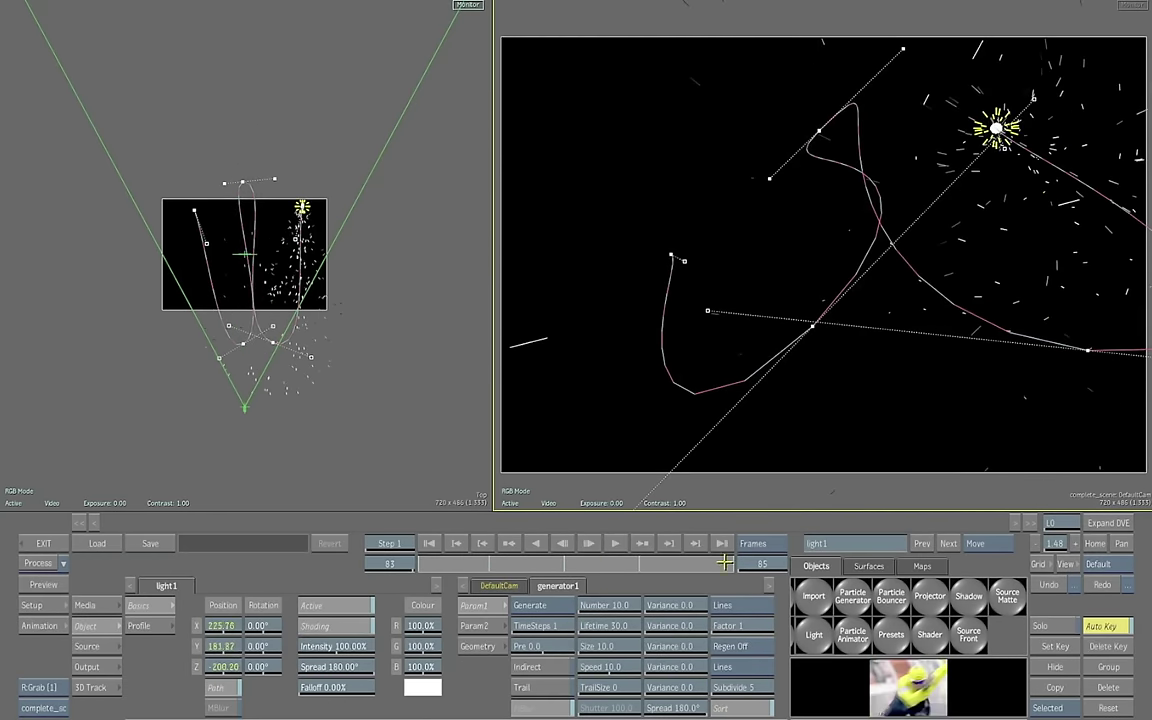
pyautogui.moveTo(727, 561); pyautogui.dragTo(187, 556)
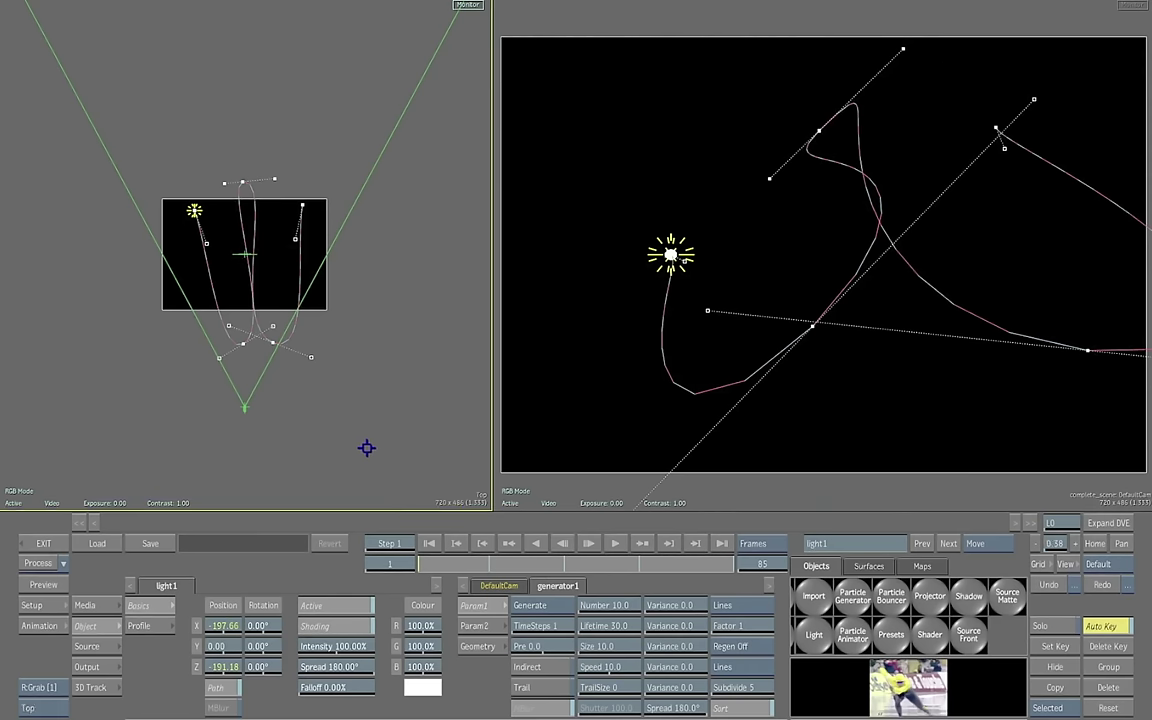
# Step: Select generator1 in the schematic, set its particle type to Points, and preview the animation from frame 1
pyautogui.press('F4')
pyautogui.click(257, 350)
pyautogui.click(724, 605)
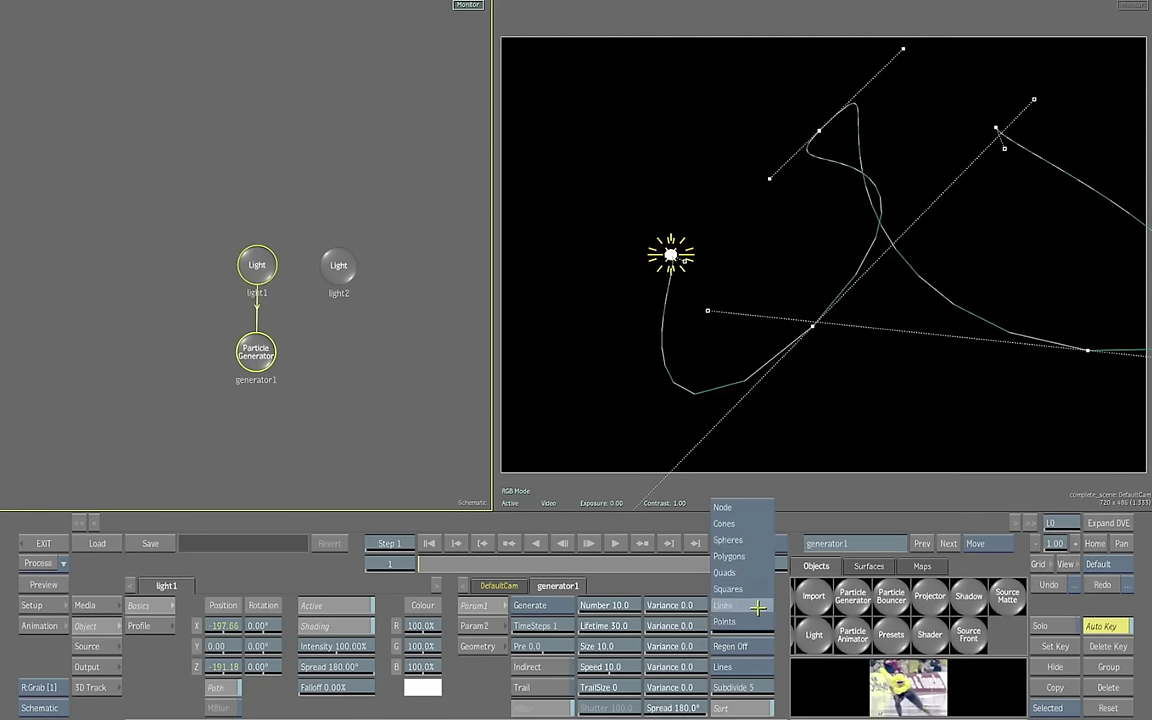
pyautogui.click(718, 611)
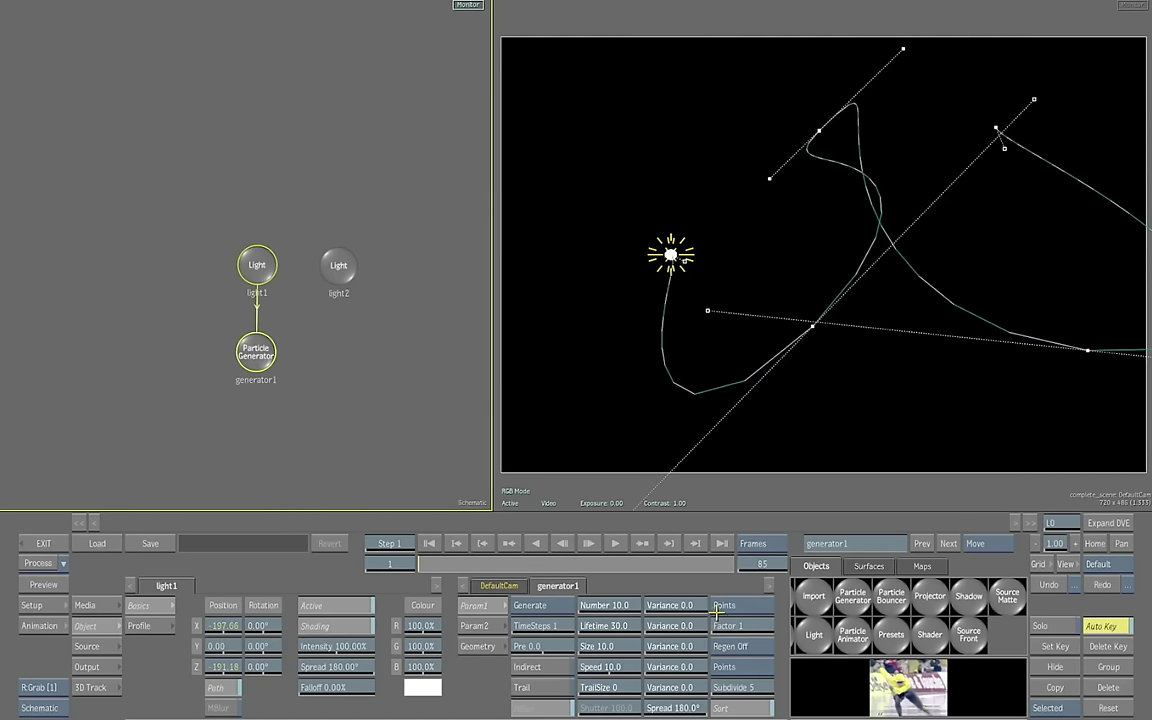
pyautogui.click(617, 543)
pyautogui.click(456, 545)
# Step: Set generator1's particle number to 150, lifetime to 121 and size to 5, and play the animation
pyautogui.click(613, 605)
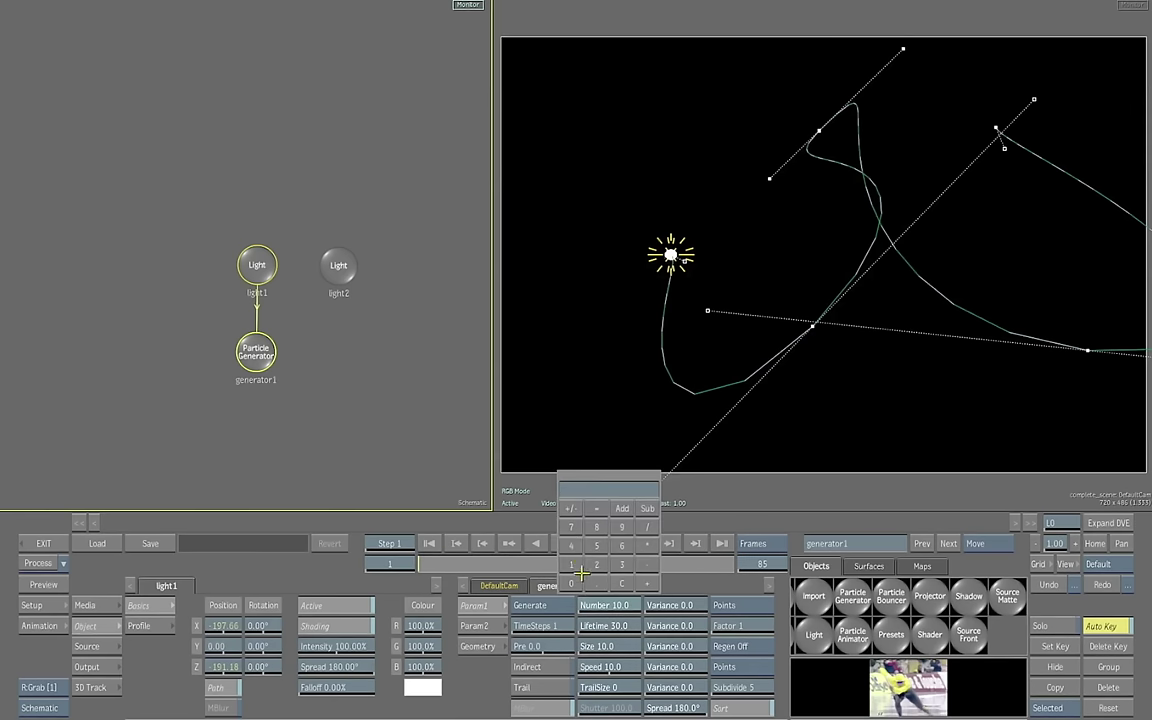
pyautogui.click(605, 489)
pyautogui.moveTo(616, 627); pyautogui.dragTo(671, 616)
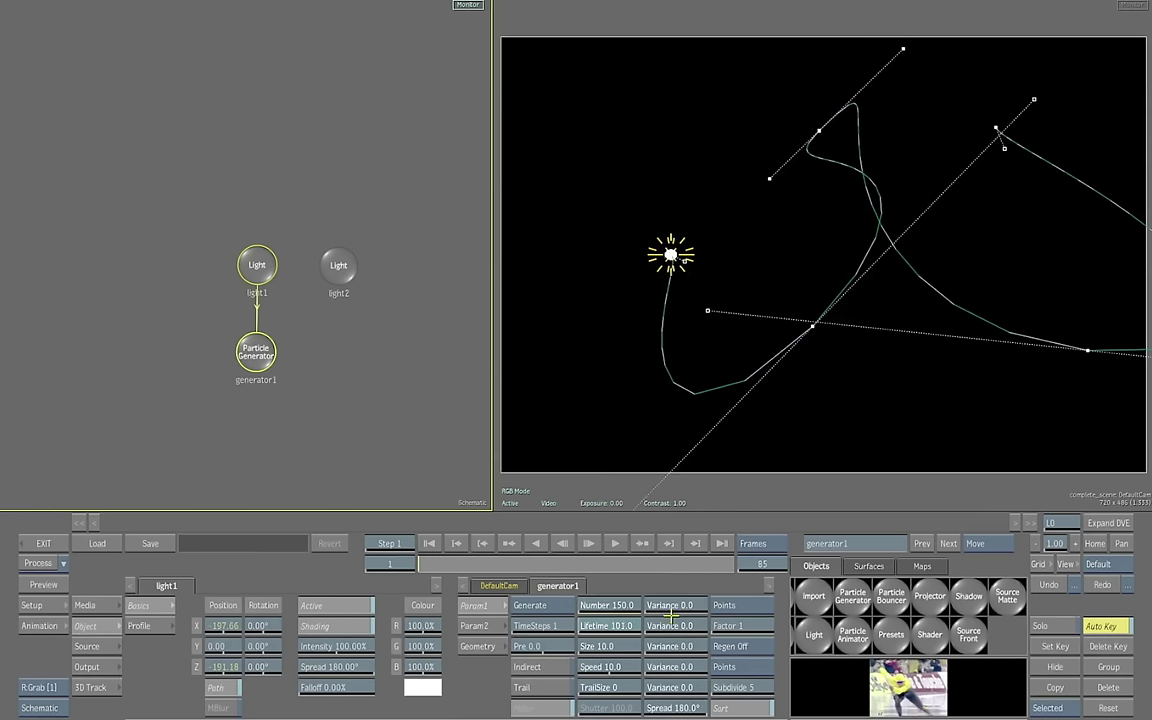
pyautogui.click(610, 650)
pyautogui.click(609, 531)
pyautogui.click(615, 545)
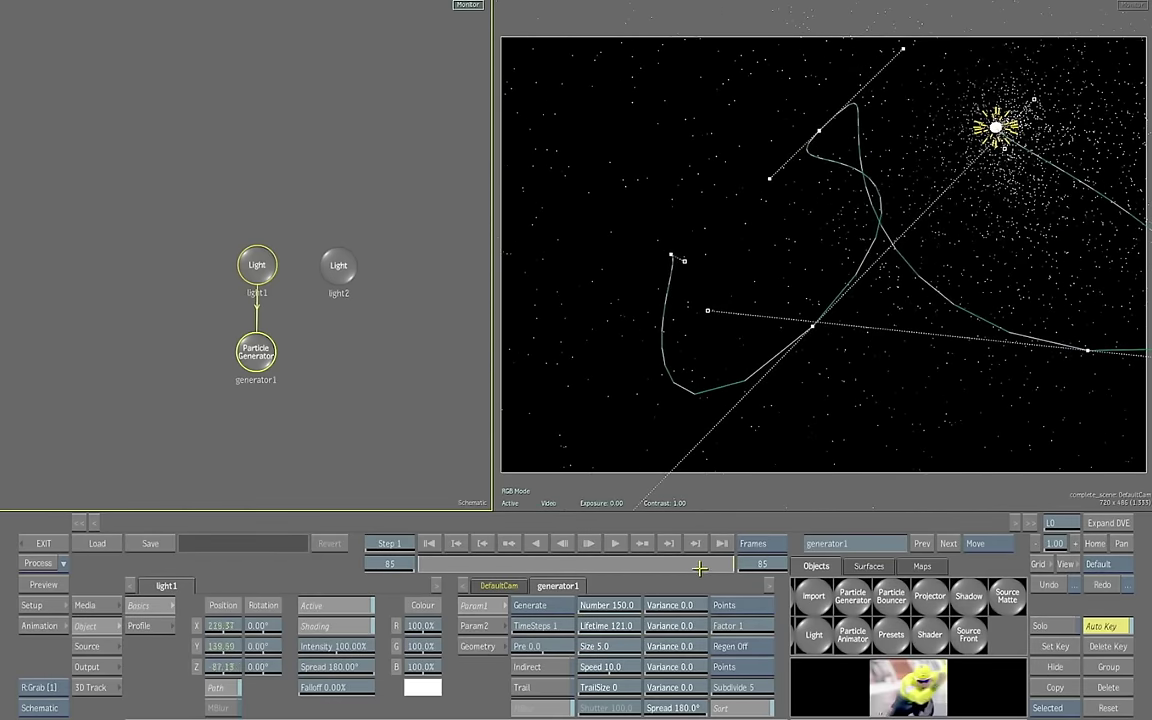
# Step: Move light1's starting keyframe on frame 1 farther out to X -300.78 and Y -13.02, and scrub the opening frames
pyautogui.click(429, 543)
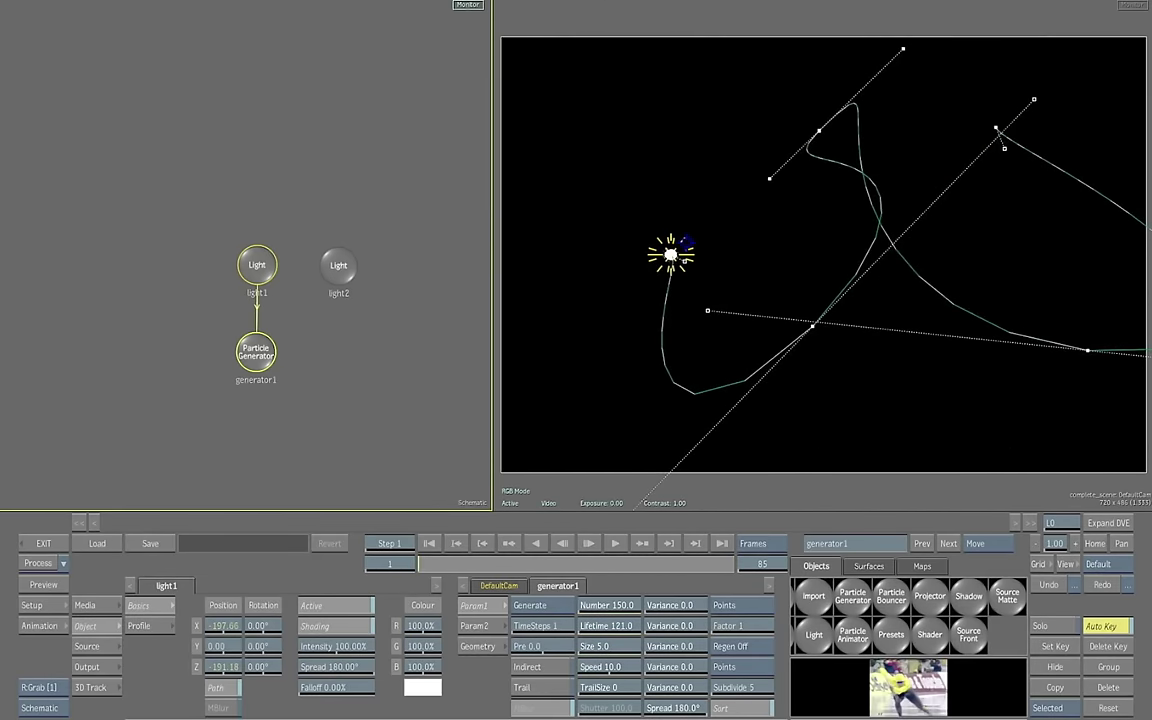
pyautogui.moveTo(673, 254); pyautogui.dragTo(591, 263)
pyautogui.moveTo(448, 568); pyautogui.dragTo(374, 565)
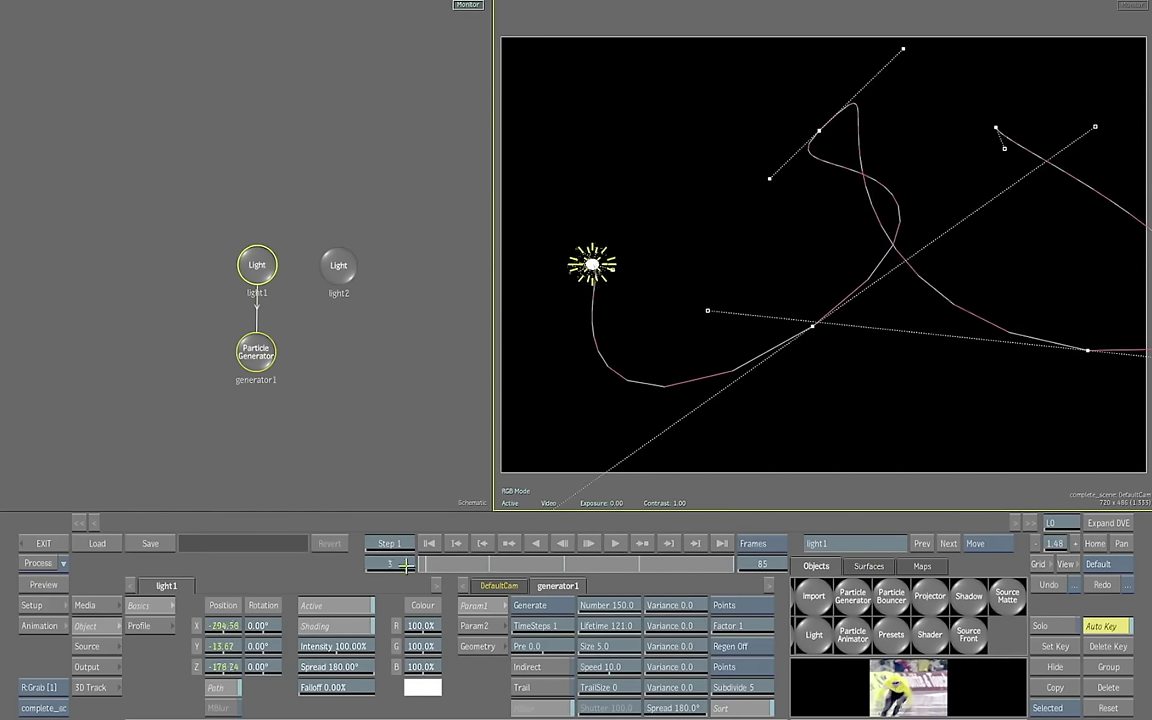
# Step: Set generator1's diffuse colour to yellow in its geometry settings and play the animation
pyautogui.click(257, 354)
pyautogui.click(477, 646)
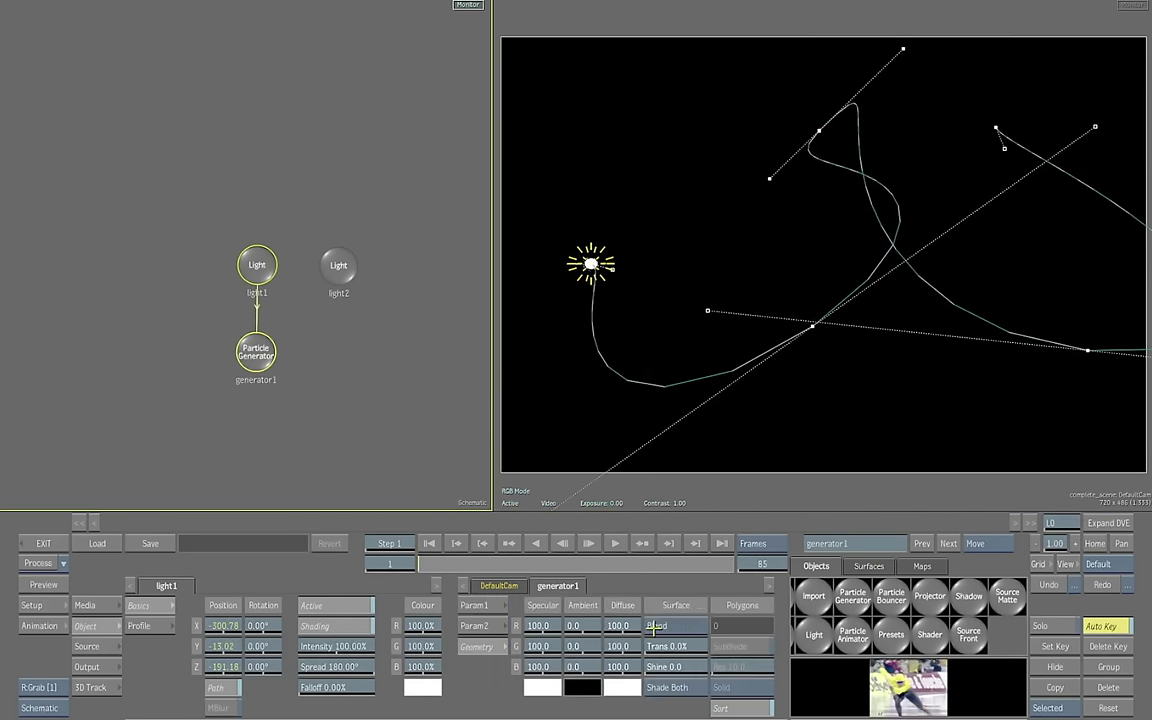
pyautogui.moveTo(622, 668)
pyautogui.mouseDown()
pyautogui.moveTo(625, 596)
pyautogui.moveTo(632, 655)
pyautogui.mouseUp()
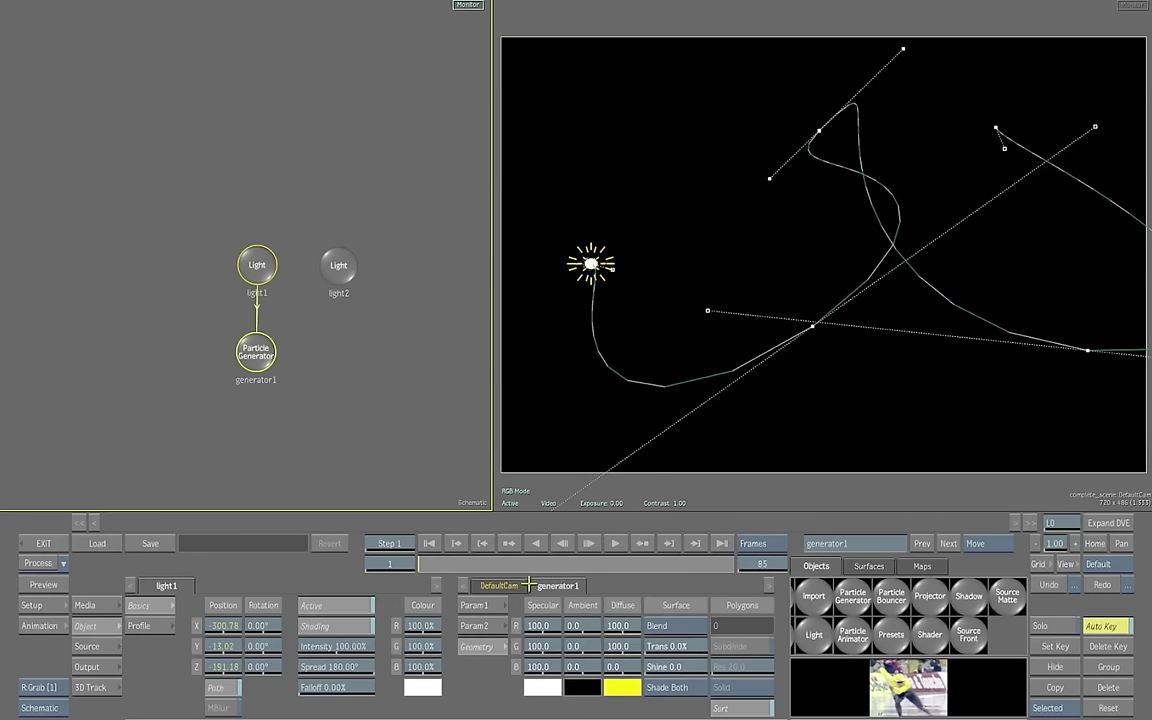
pyautogui.click(615, 543)
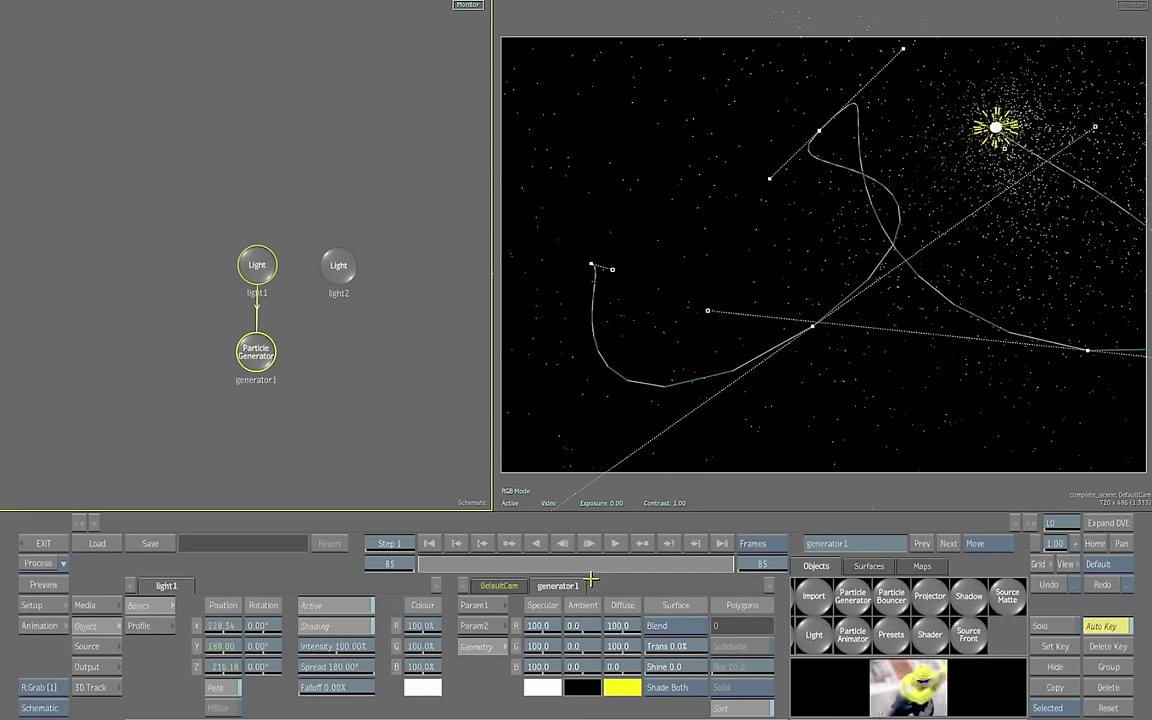
# Step: Reset the whole branch of light1 and its particle generator, and return to frame 1
pyautogui.click(257, 265)
pyautogui.click(1047, 708)
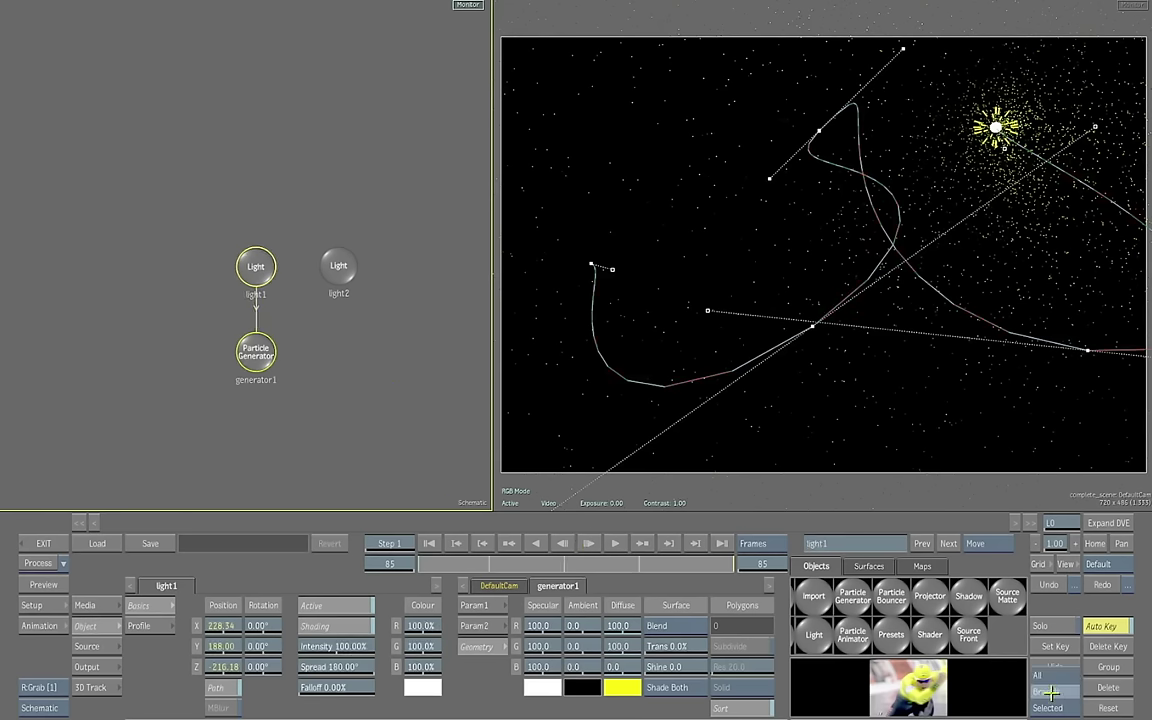
pyautogui.click(1107, 708)
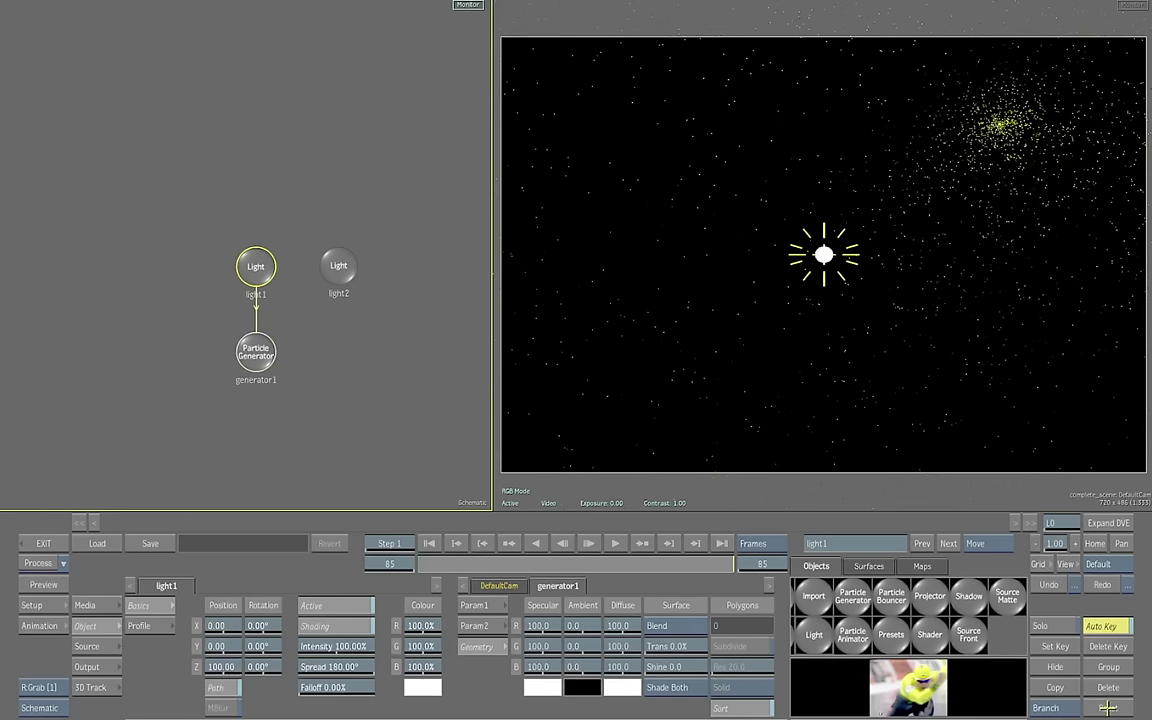
pyautogui.click(500, 585)
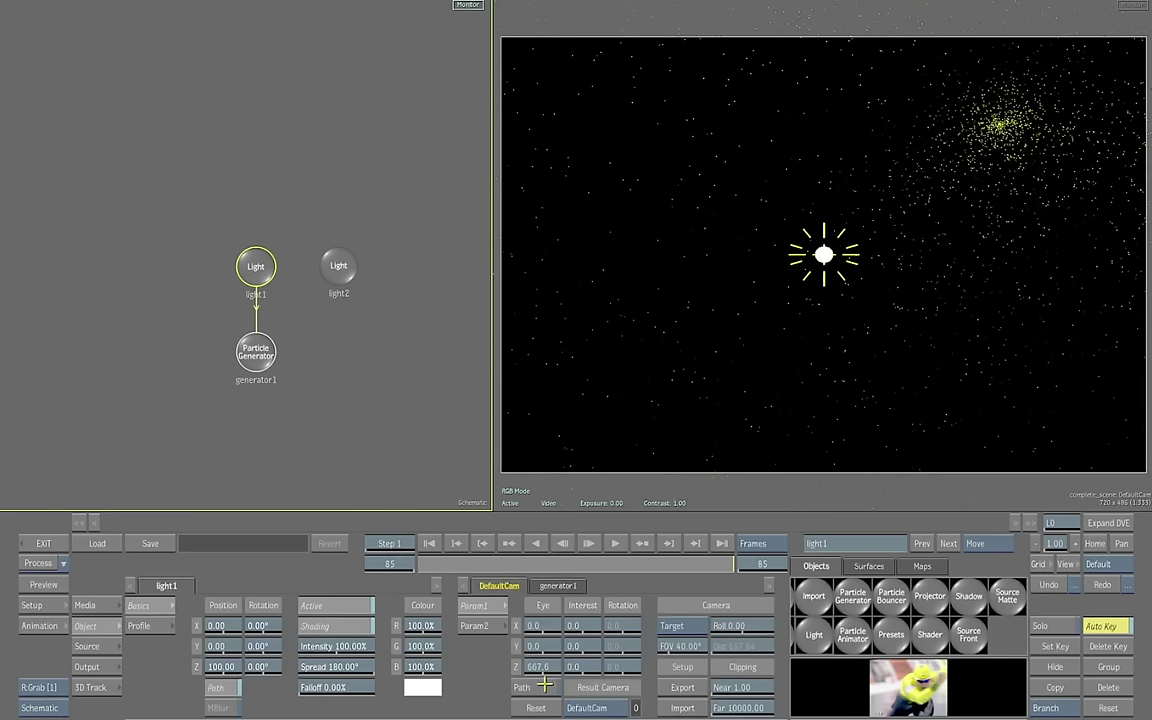
pyautogui.click(430, 545)
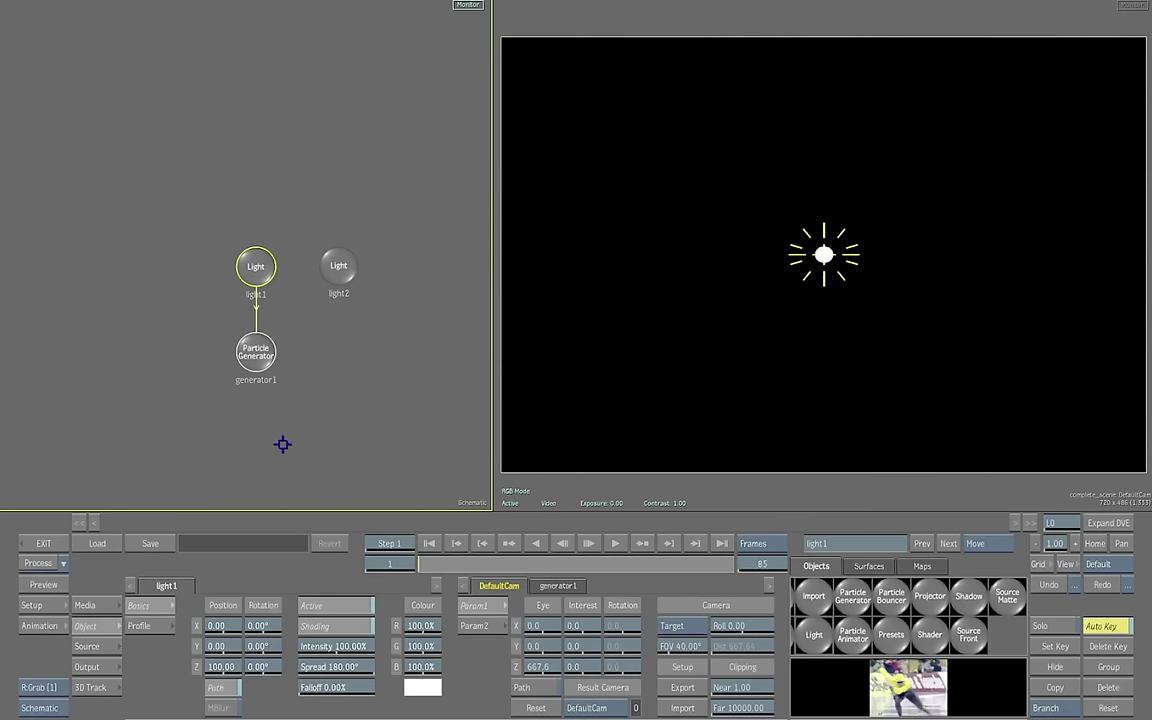
# Step: Change generator1's particle type to Squares and scrub the first frames
pyautogui.click(256, 356)
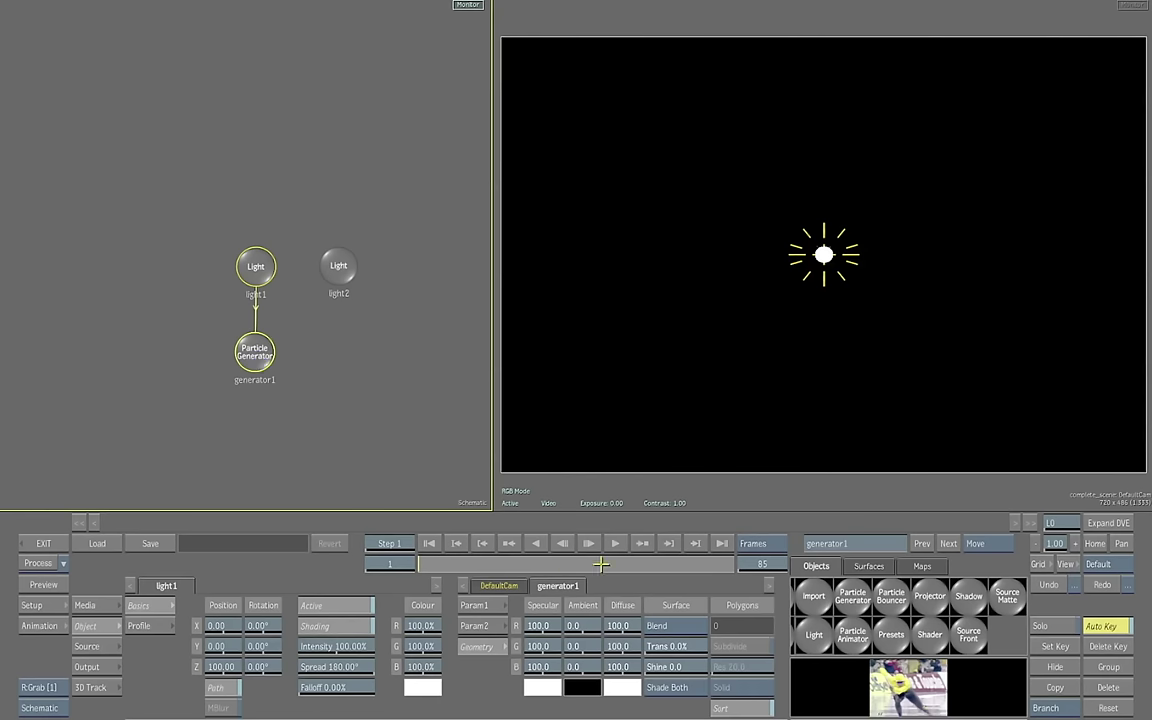
pyautogui.click(475, 607)
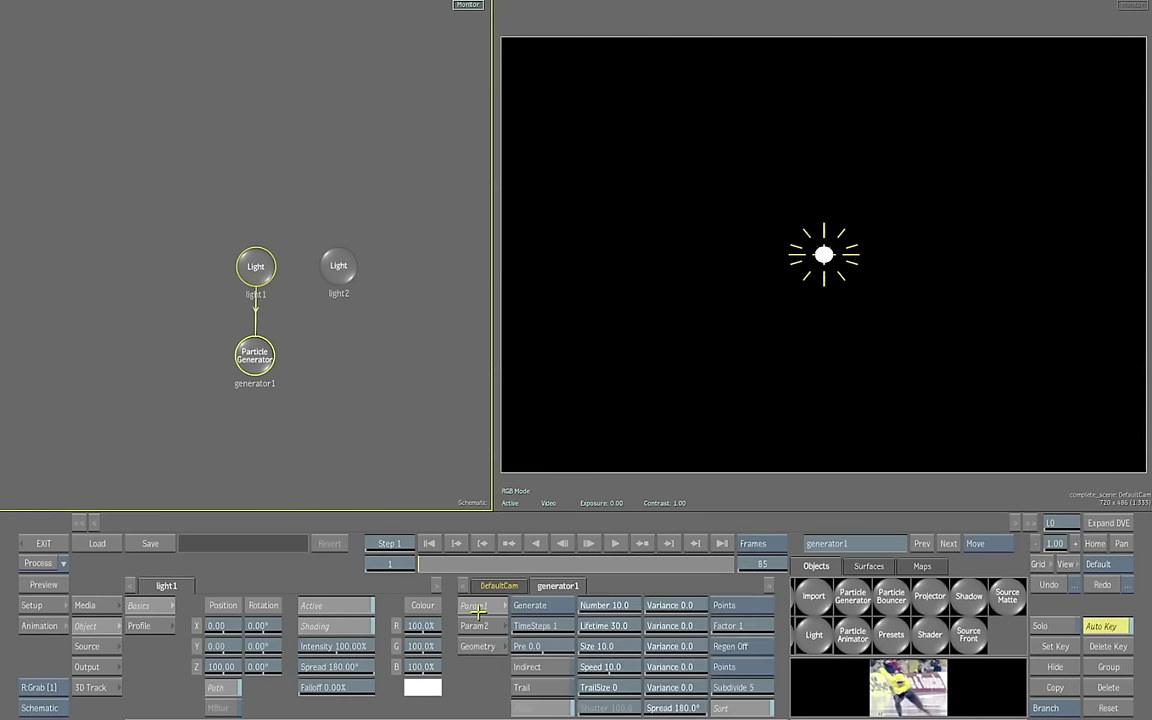
pyautogui.click(754, 611)
pyautogui.click(756, 573)
pyautogui.click(757, 669)
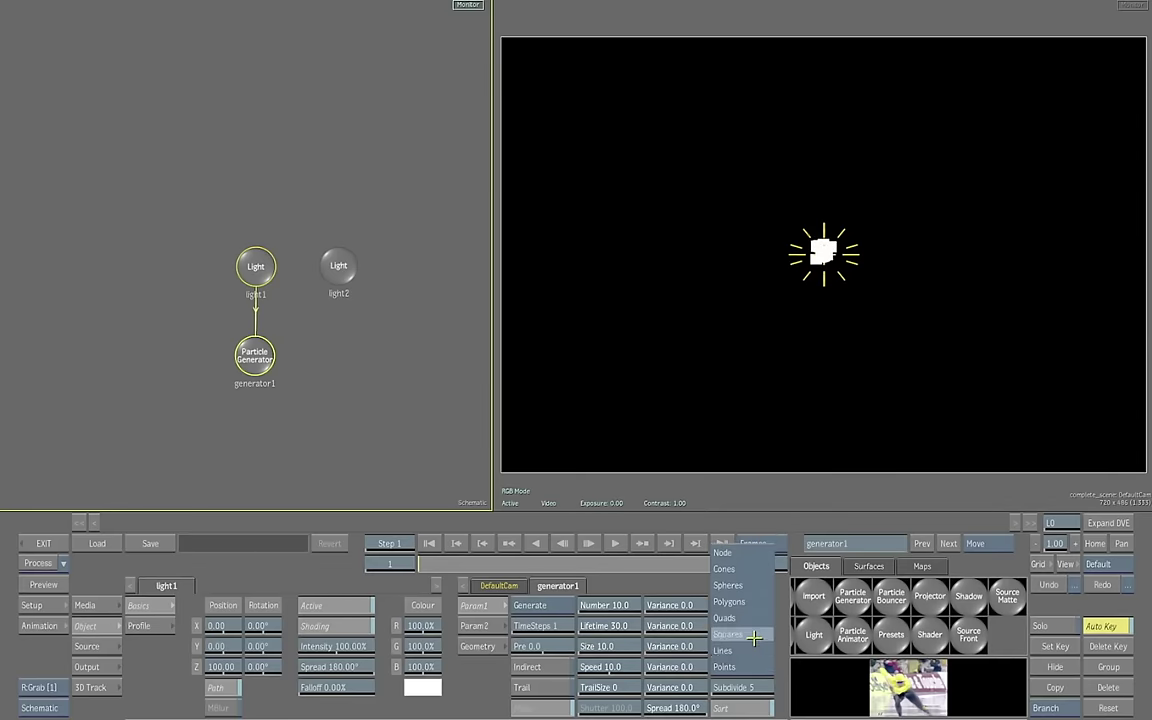
pyautogui.click(754, 637)
pyautogui.moveTo(450, 564); pyautogui.dragTo(320, 581)
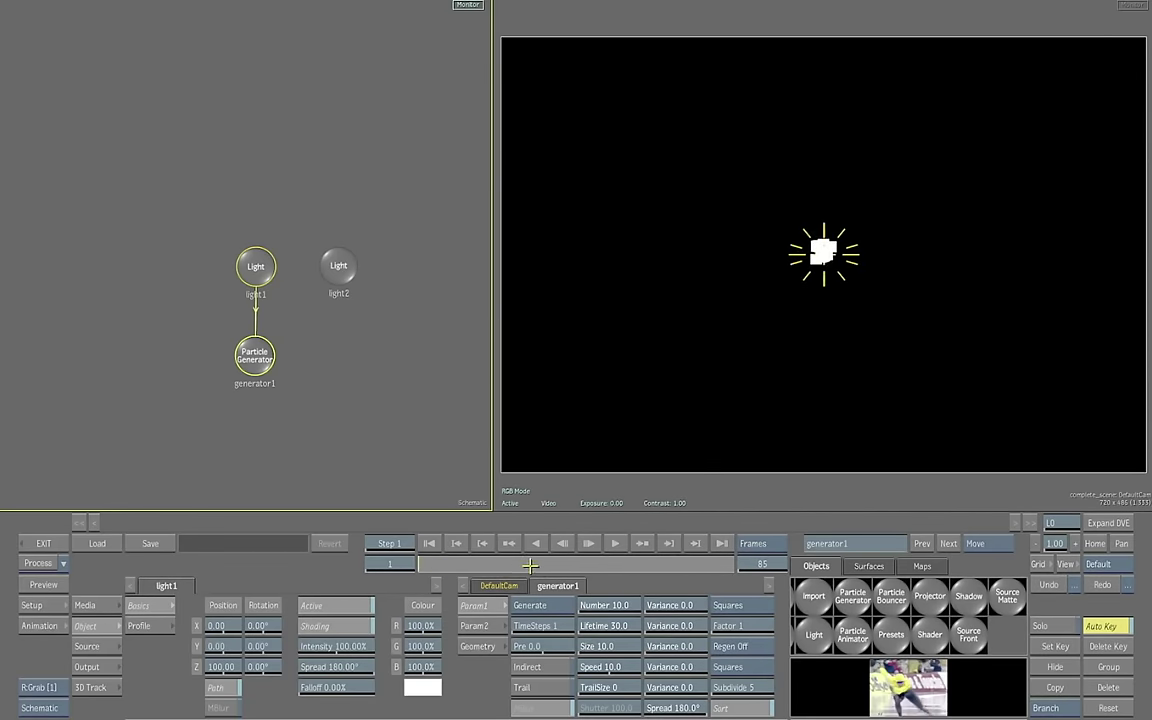
# Step: Raise generator1's particle number to 153 and lifetime to 76, play the animation and return to frame 1
pyautogui.moveTo(609, 604); pyautogui.dragTo(699, 594)
pyautogui.moveTo(626, 636)
pyautogui.mouseDown()
pyautogui.moveTo(592, 559)
pyautogui.moveTo(626, 652)
pyautogui.mouseUp()
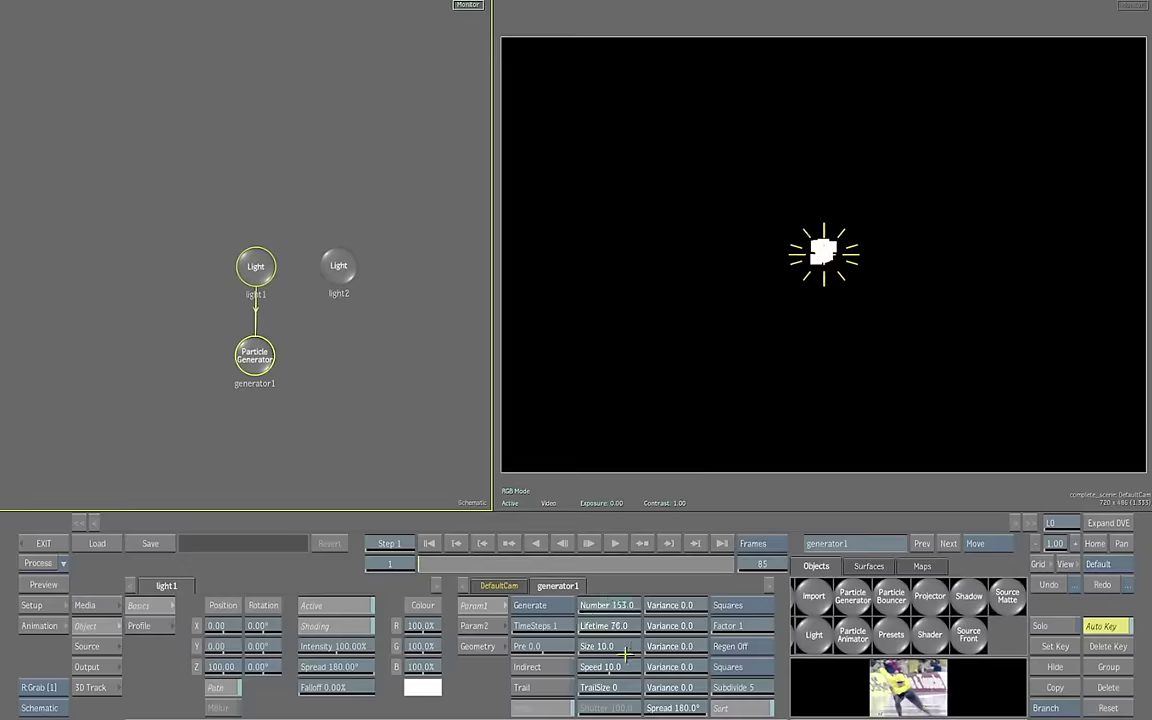
pyautogui.click(615, 545)
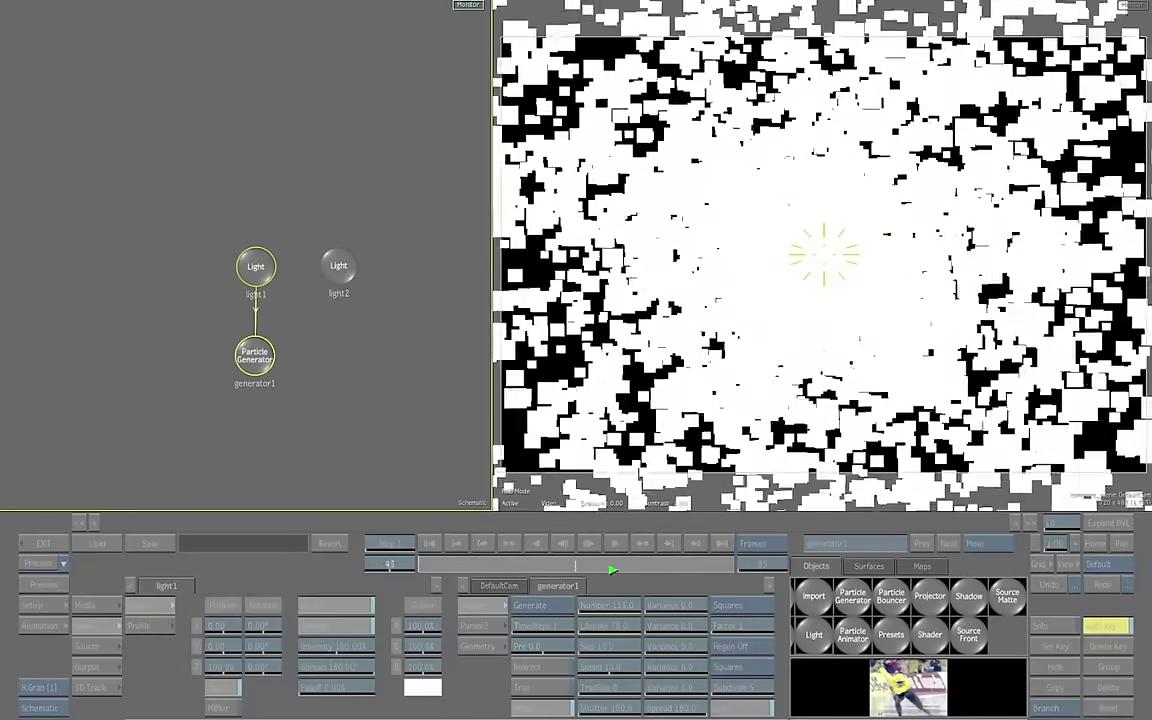
pyautogui.click(426, 542)
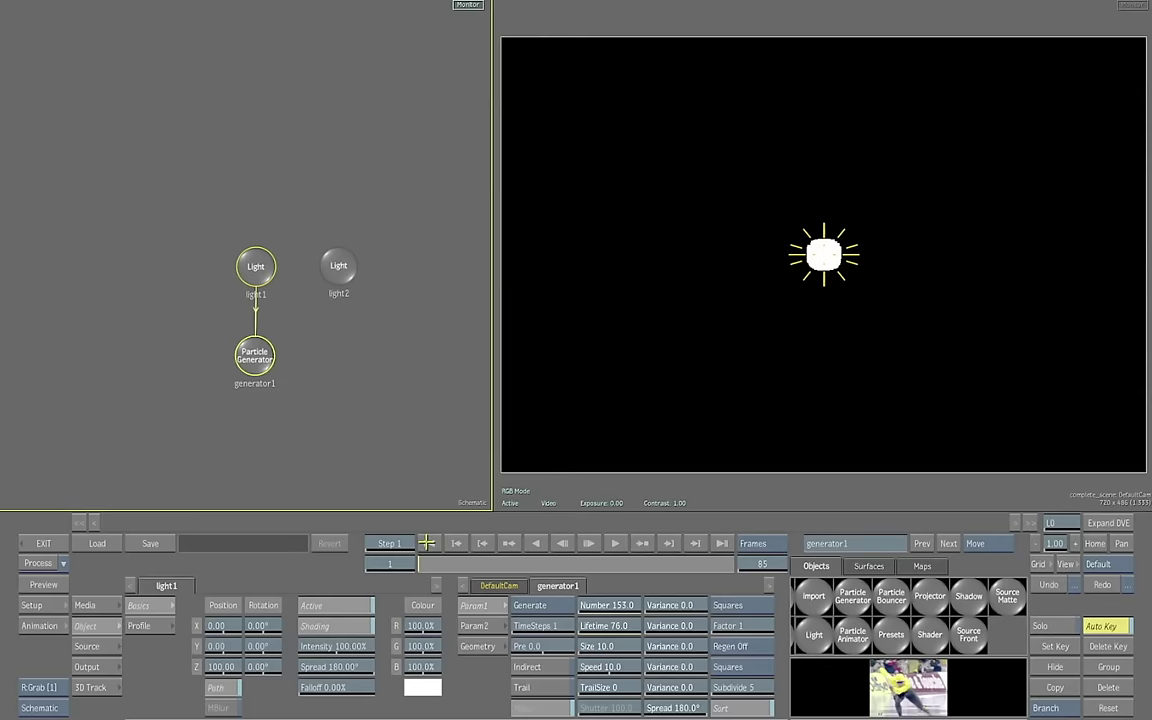
# Step: Set generator1's particle speed to 5, play the animation and return to frame 1
pyautogui.click(623, 666)
pyautogui.click(598, 611)
pyautogui.click(609, 553)
pyautogui.click(615, 545)
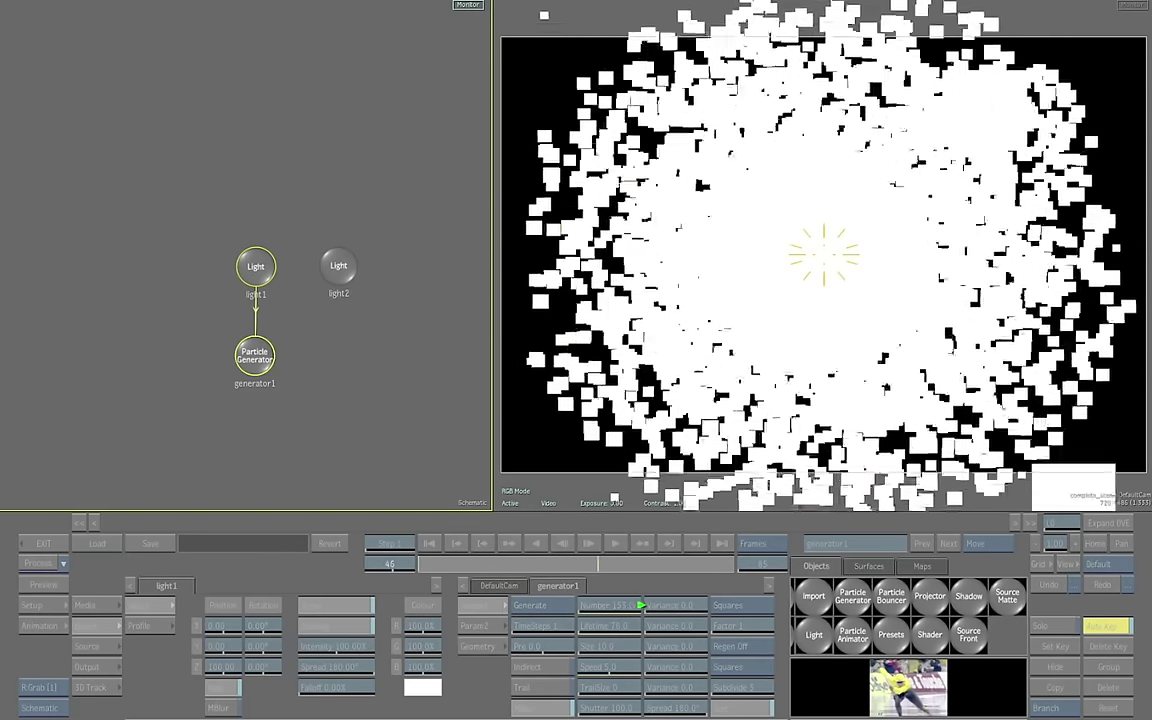
pyautogui.click(642, 605)
pyautogui.click(430, 543)
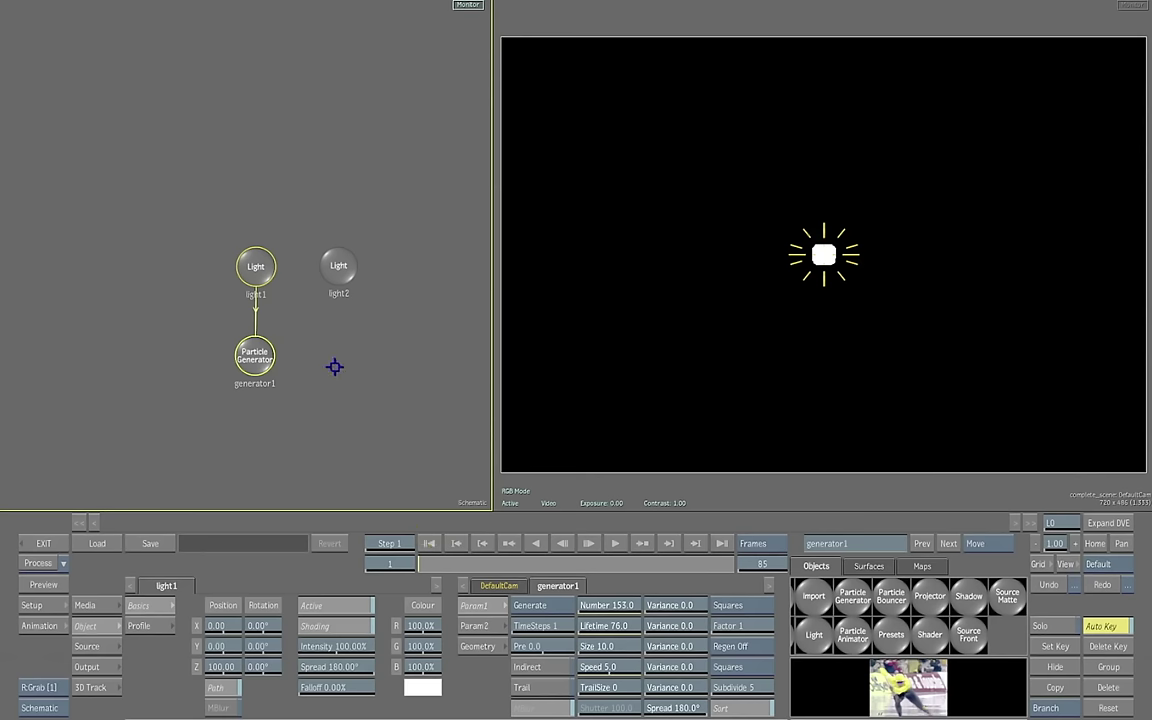
# Step: Add a projector carrying the skating1 media, place its node beside light2 and set its Z position to 624
pyautogui.click(100, 607)
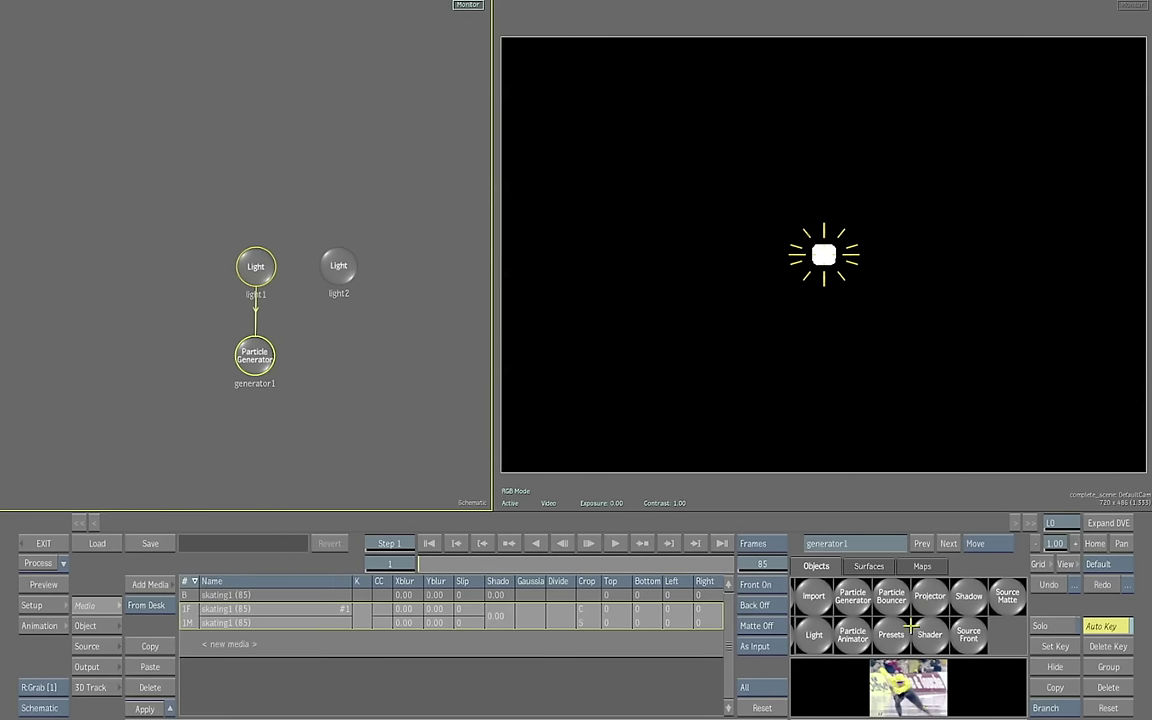
pyautogui.click(922, 598)
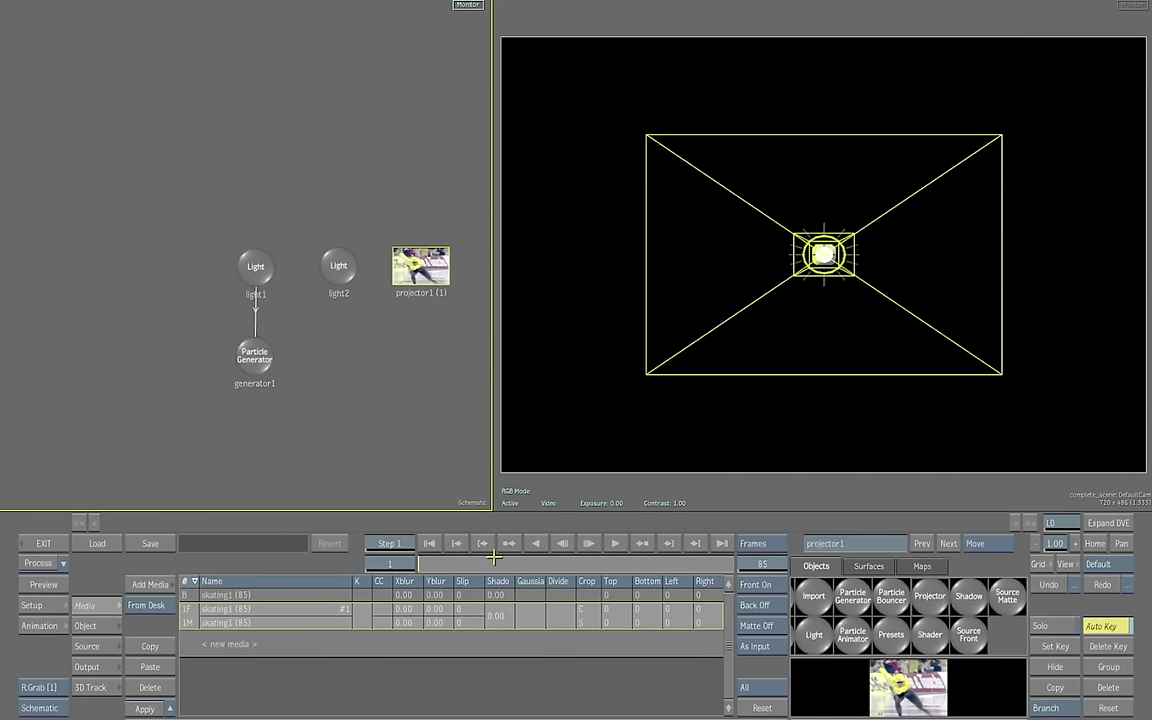
pyautogui.moveTo(421, 282); pyautogui.dragTo(420, 289)
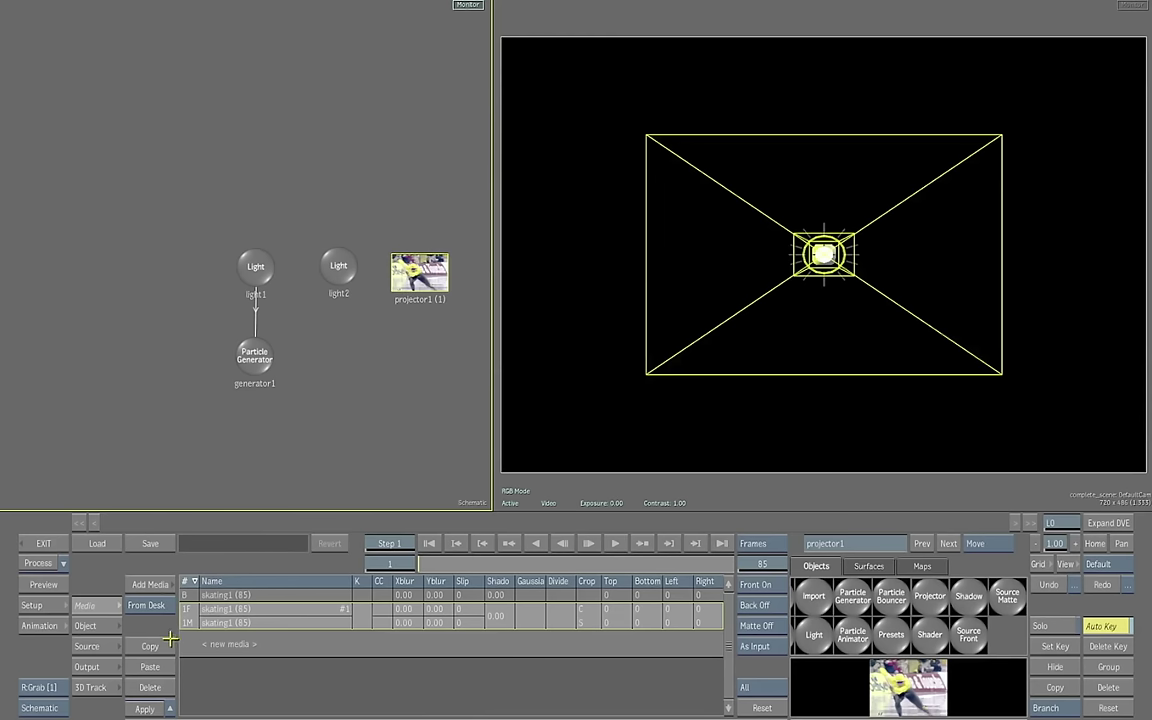
pyautogui.click(108, 624)
pyautogui.moveTo(226, 669)
pyautogui.mouseDown()
pyautogui.moveTo(239, 671)
pyautogui.moveTo(224, 670)
pyautogui.mouseUp()
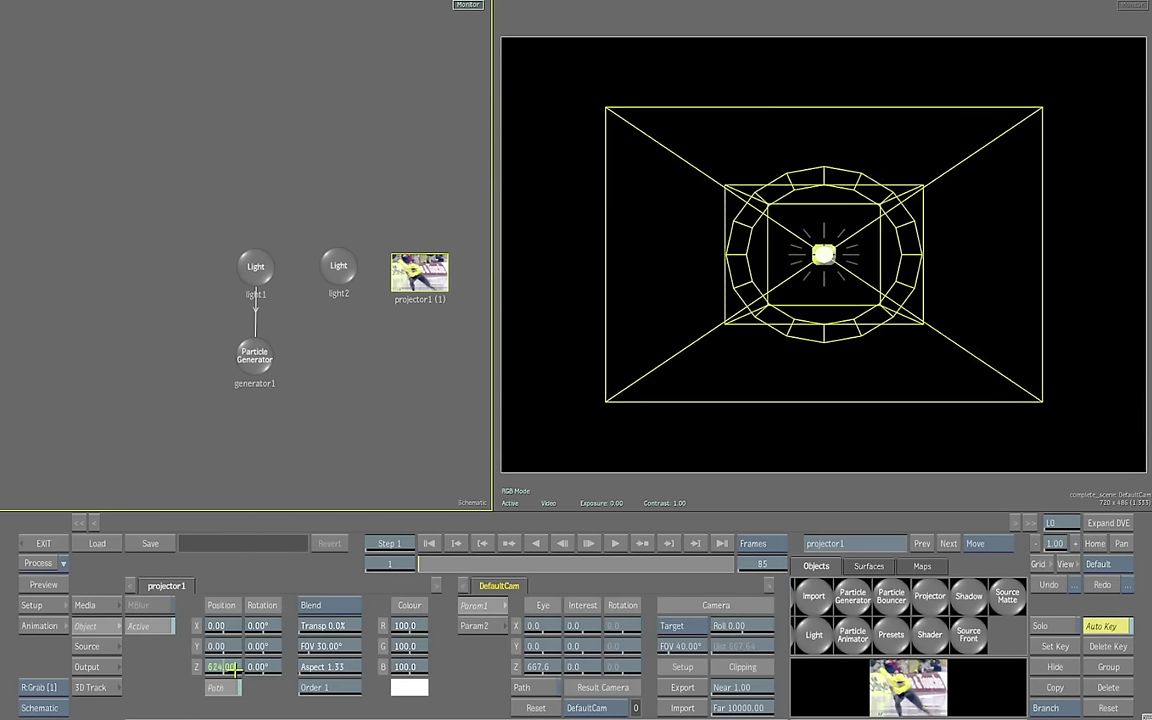
# Step: Play the animation, pull the camera back to Z 841.9 around frame 36 and undo the trial orbit
pyautogui.click(599, 543)
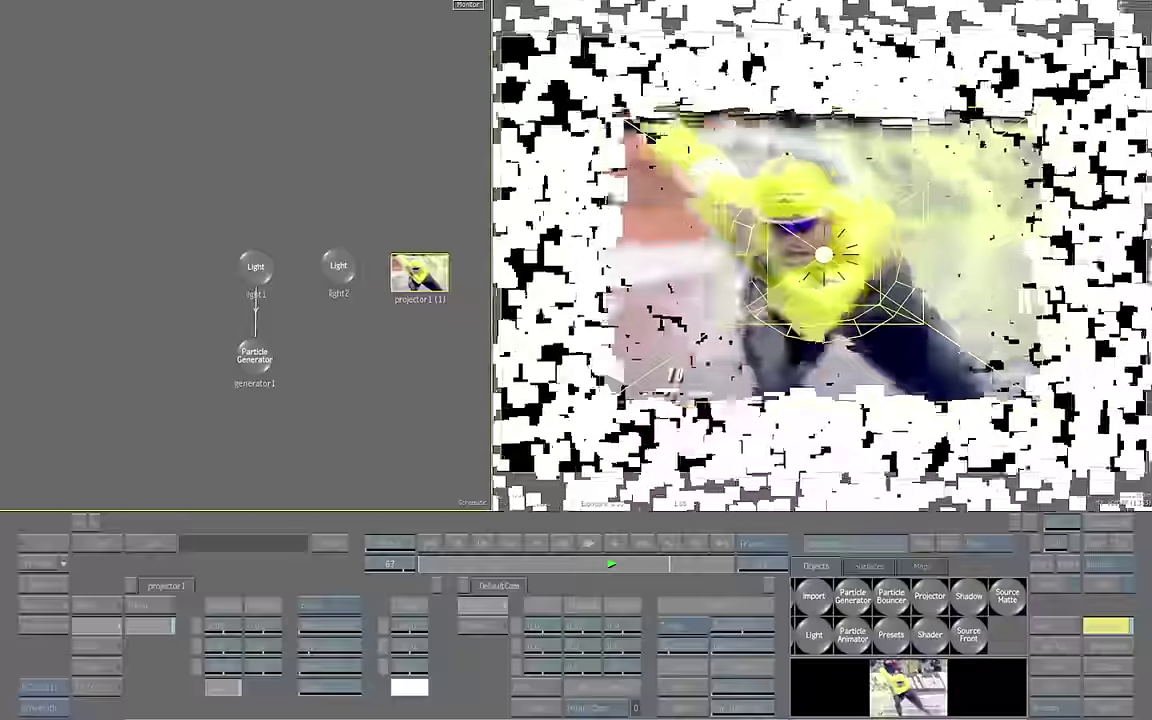
pyautogui.click(618, 574)
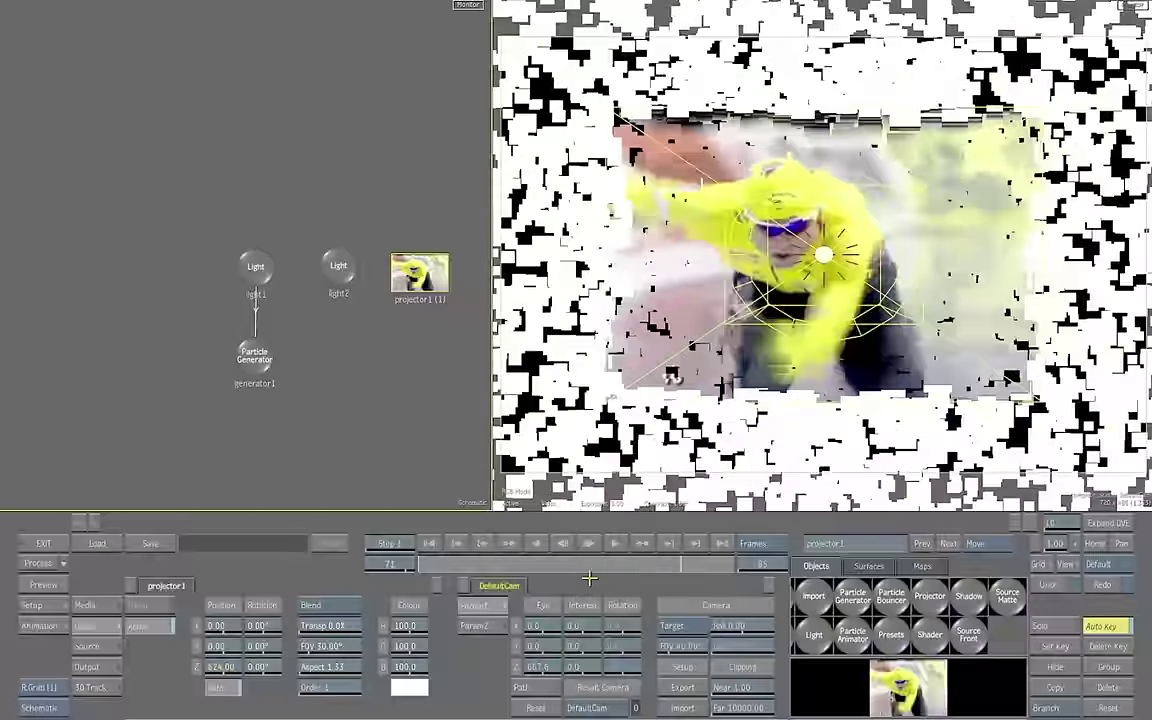
pyautogui.moveTo(643, 567); pyautogui.dragTo(550, 567)
pyautogui.moveTo(687, 400); pyautogui.dragTo(730, 389)
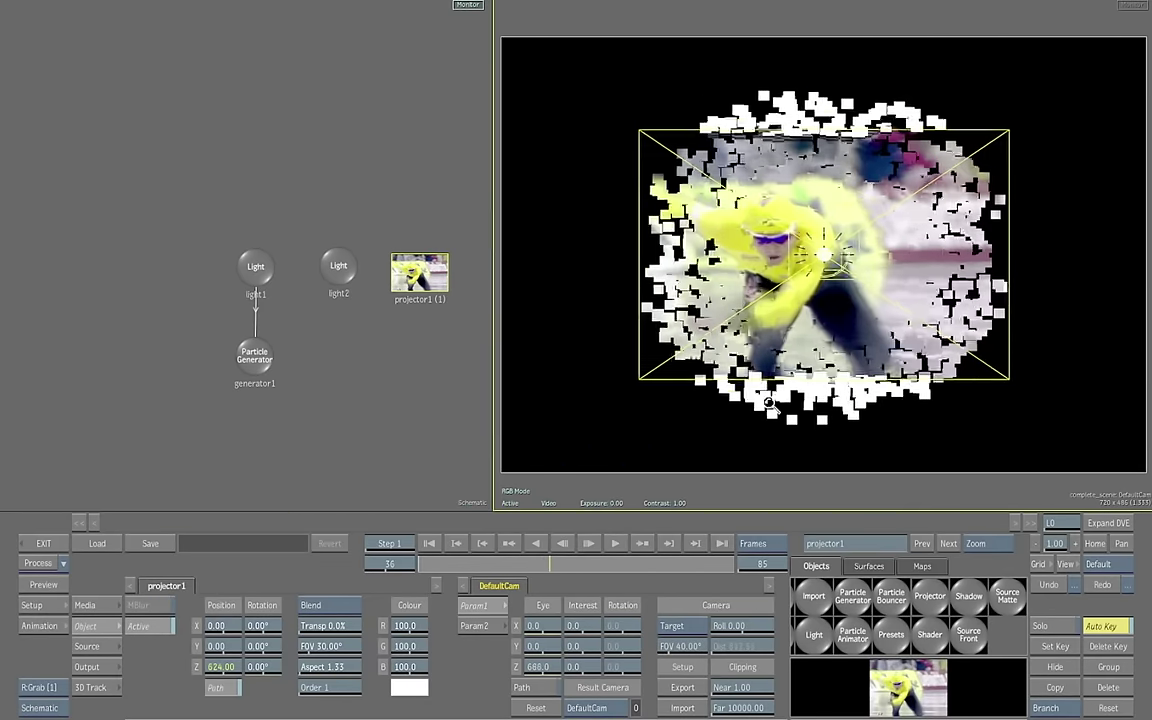
pyautogui.moveTo(860, 331); pyautogui.dragTo(919, 328)
pyautogui.moveTo(876, 290); pyautogui.dragTo(963, 469)
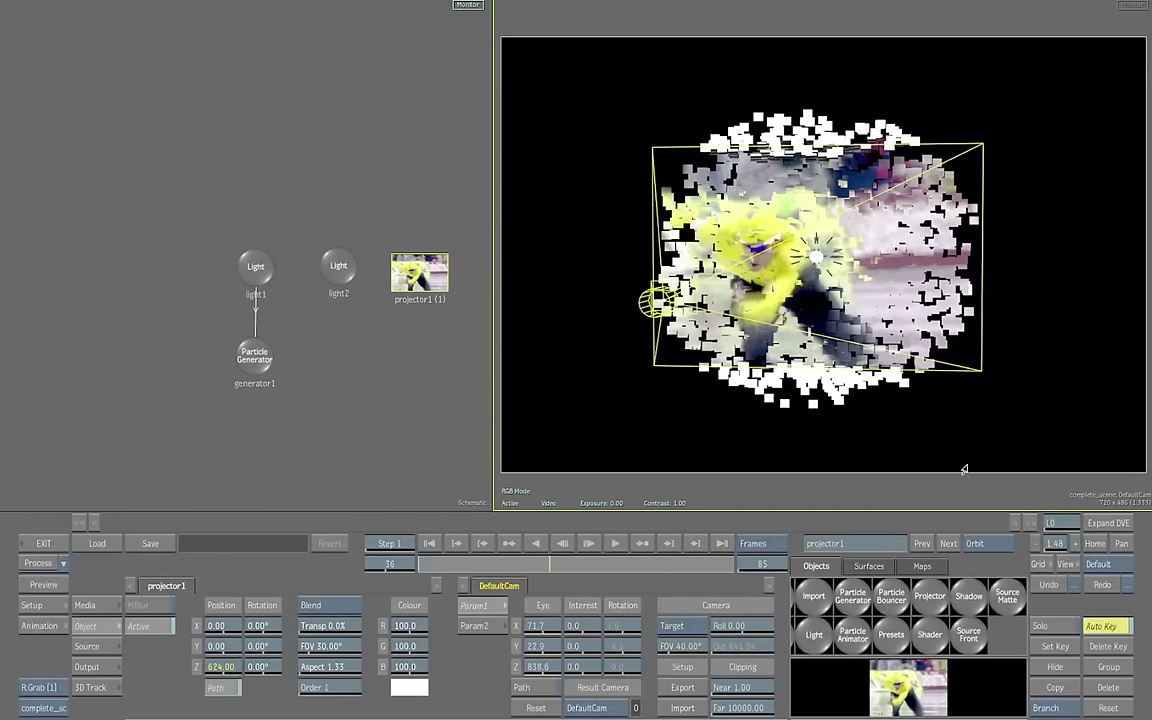
pyautogui.click(1050, 585)
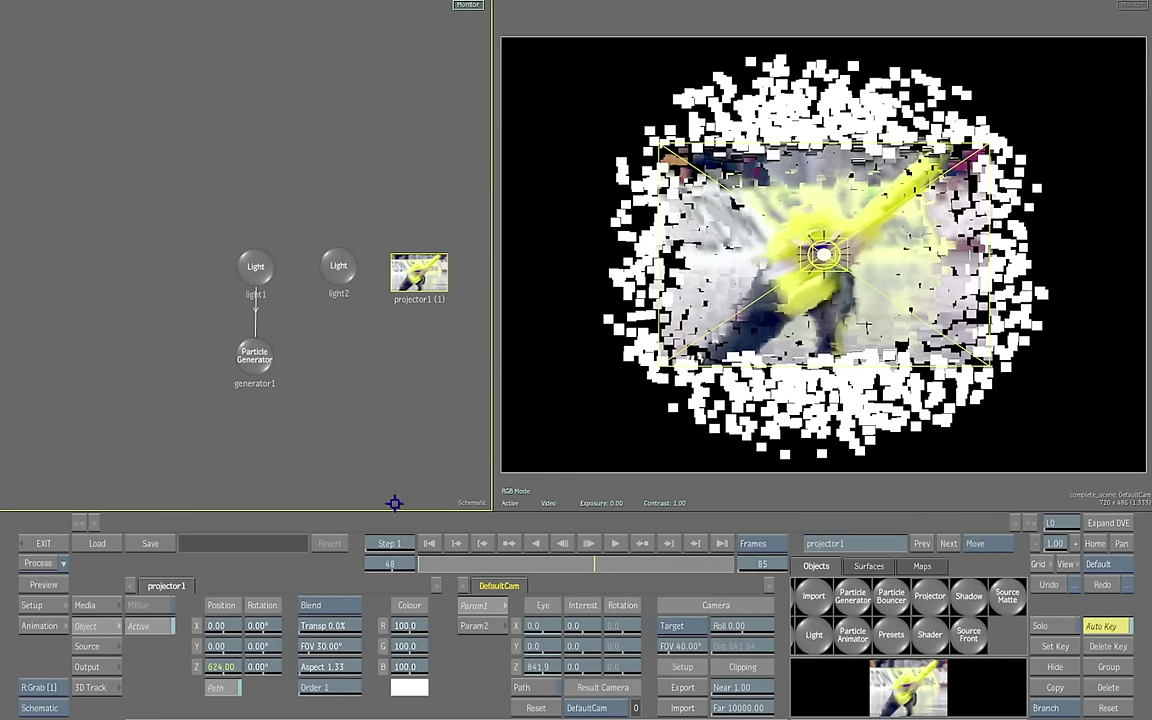
# Step: Key projector1's Z position at 1009 on frame 48, and orbit and zoom the camera in closer on frame 85
pyautogui.moveTo(237, 668); pyautogui.dragTo(343, 626)
pyautogui.moveTo(586, 562); pyautogui.dragTo(764, 563)
pyautogui.moveTo(820, 412); pyautogui.dragTo(716, 398)
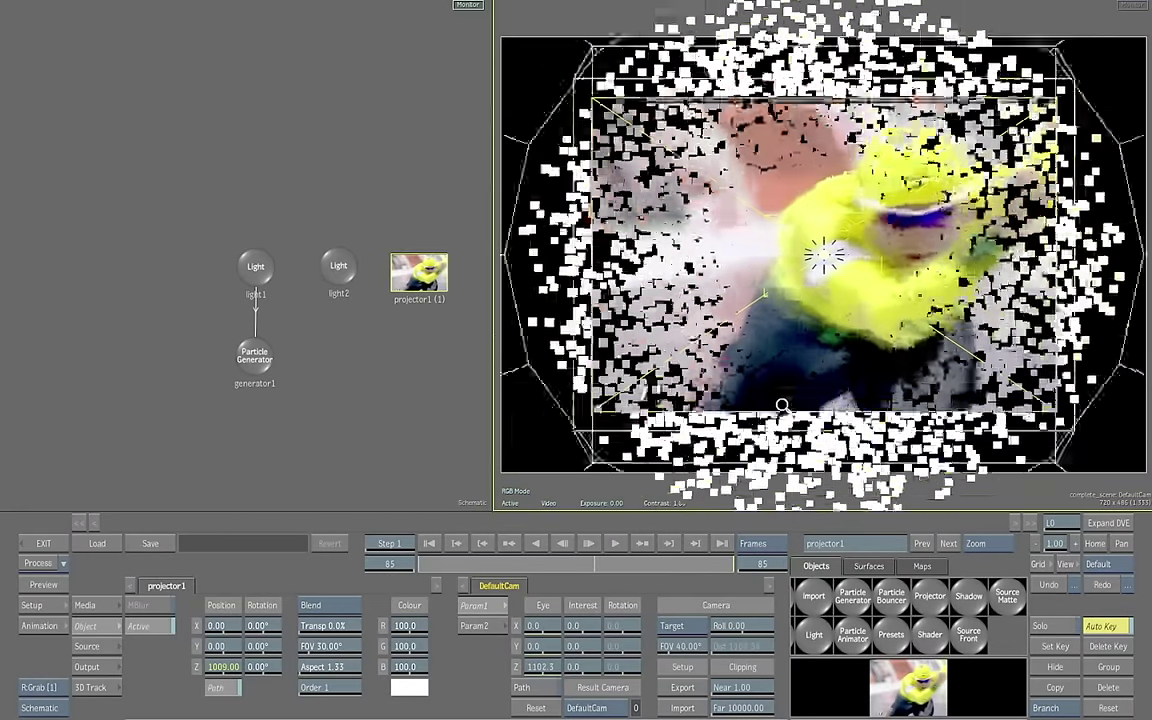
pyautogui.moveTo(791, 368); pyautogui.dragTo(847, 407)
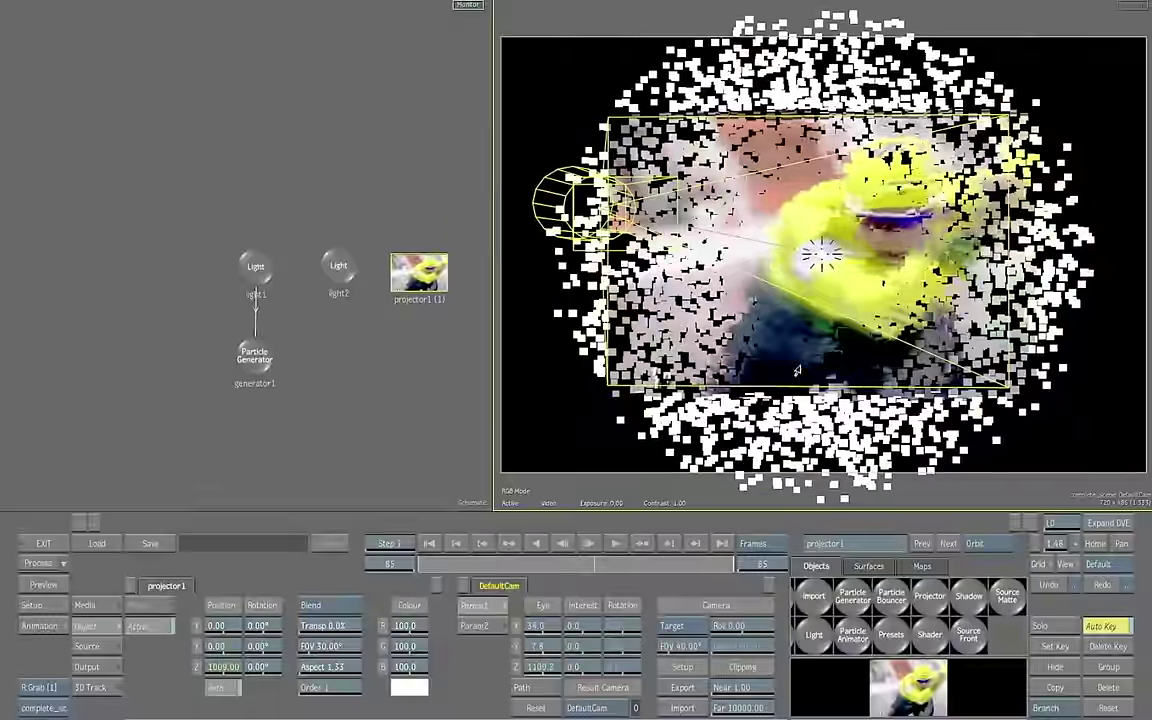
pyautogui.moveTo(690, 402); pyautogui.dragTo(865, 411)
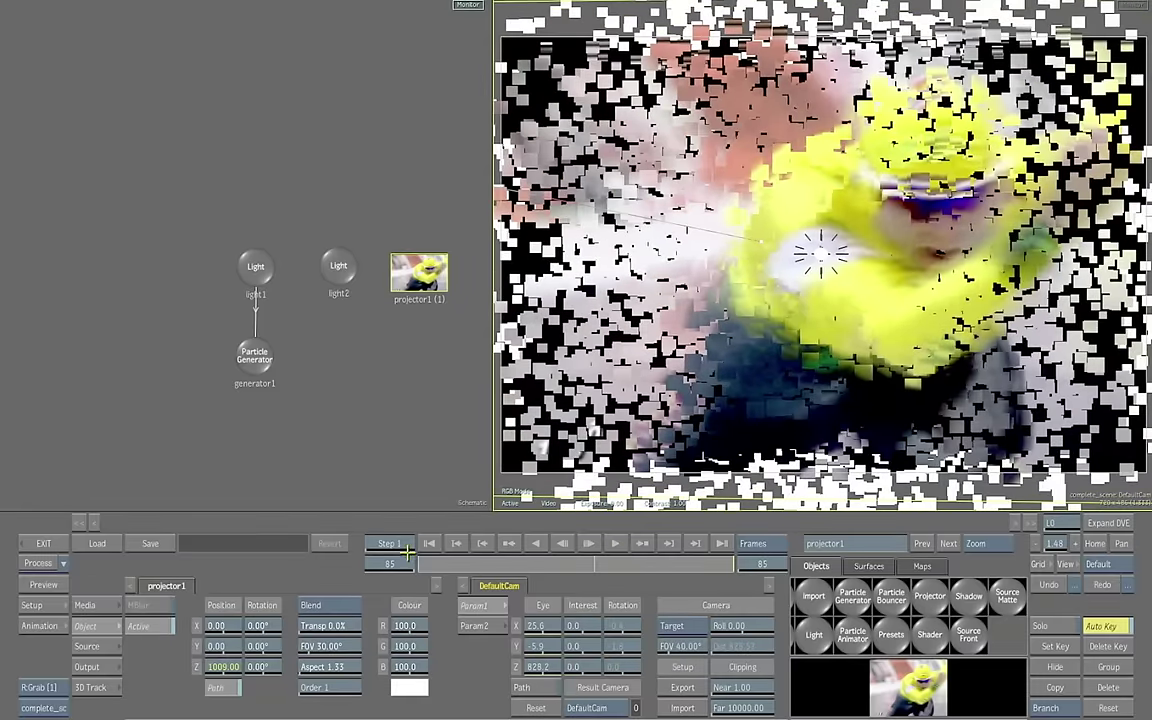
# Step: Process the scene from frame 1 through frame 85 and return to the first frame
pyautogui.click(428, 543)
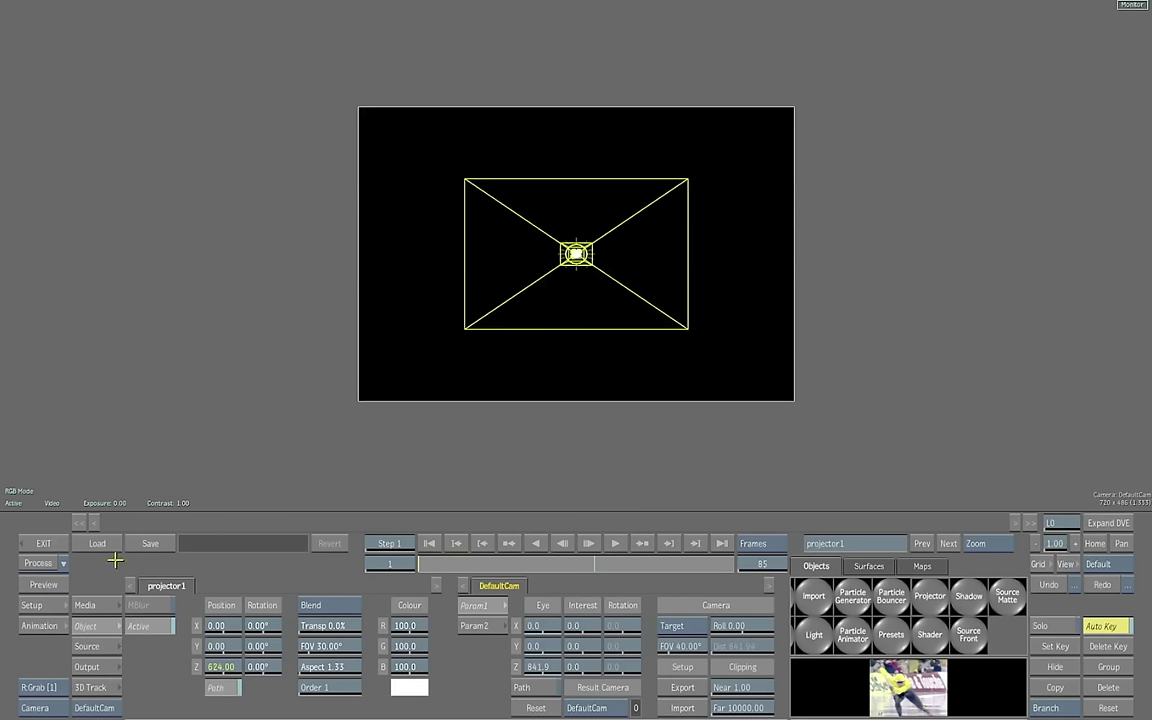
pyautogui.click(36, 563)
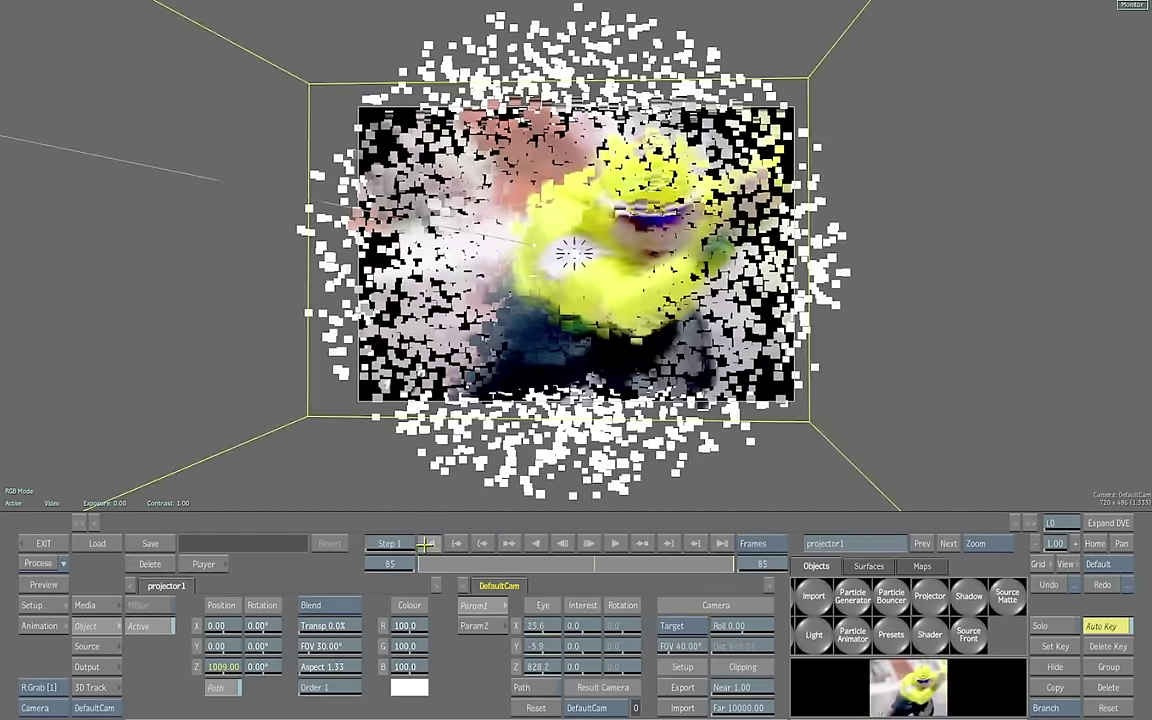
pyautogui.click(425, 543)
# Step: Turn on the skating1 back media behind the particles, adjust the camera zoom and scrub to frame 56
pyautogui.click(112, 605)
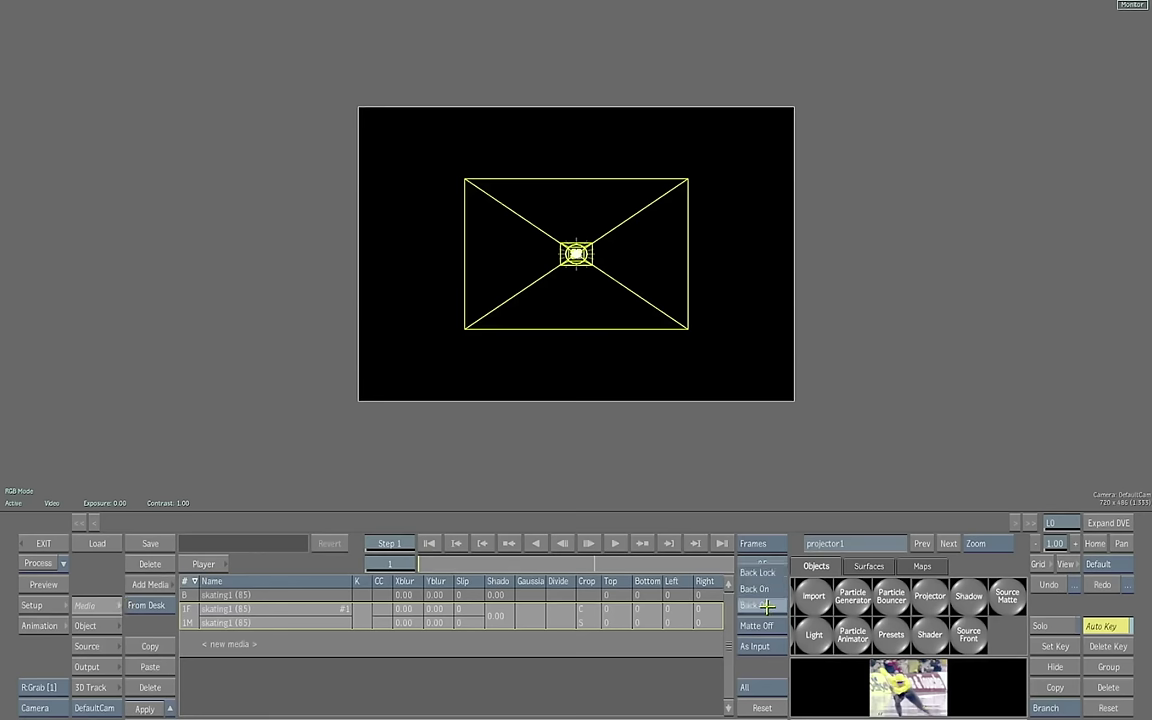
pyautogui.click(746, 580)
pyautogui.moveTo(436, 561); pyautogui.dragTo(543, 558)
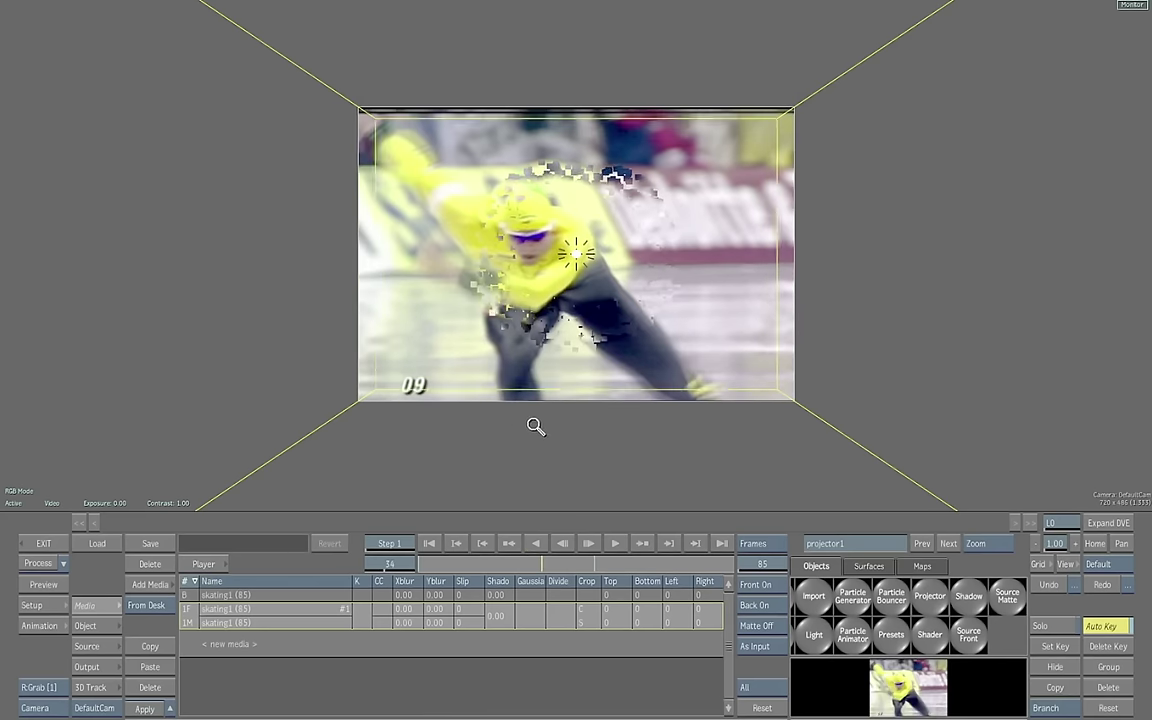
pyautogui.moveTo(535, 424); pyautogui.dragTo(569, 435)
pyautogui.moveTo(534, 564); pyautogui.dragTo(418, 558)
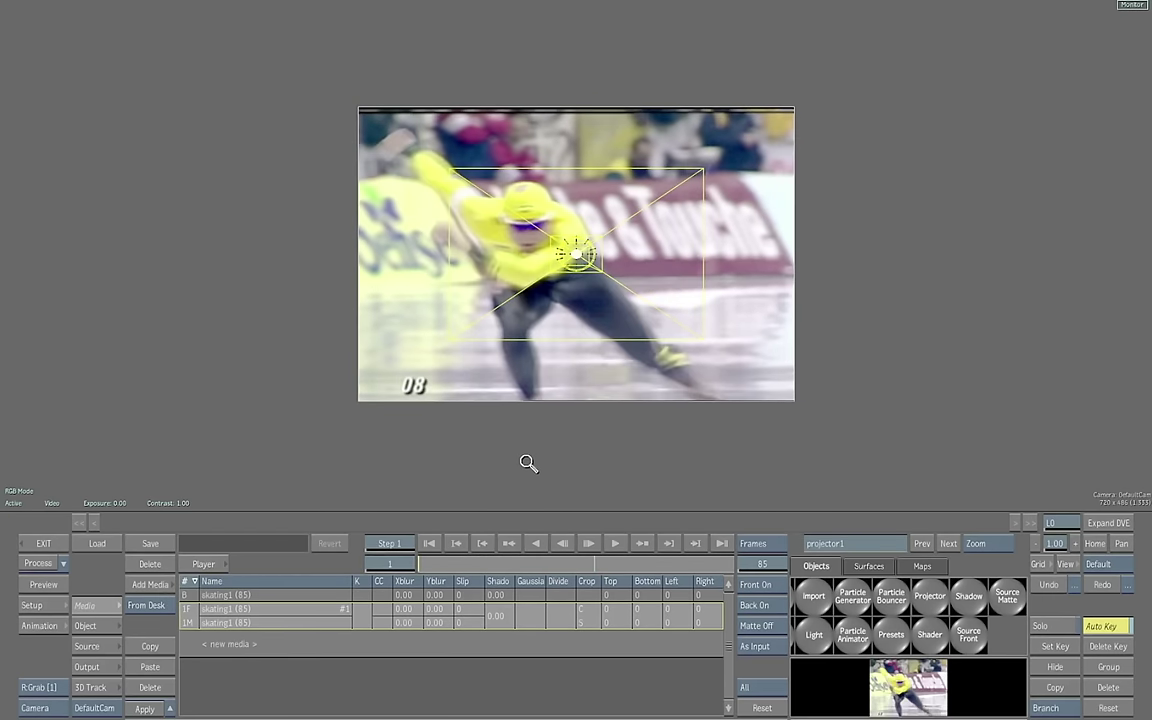
pyautogui.moveTo(445, 562); pyautogui.dragTo(625, 554)
# Step: Select projector1 in the schematic and change its projection mode to Spotlight
pyautogui.hotkey('alt', '2')
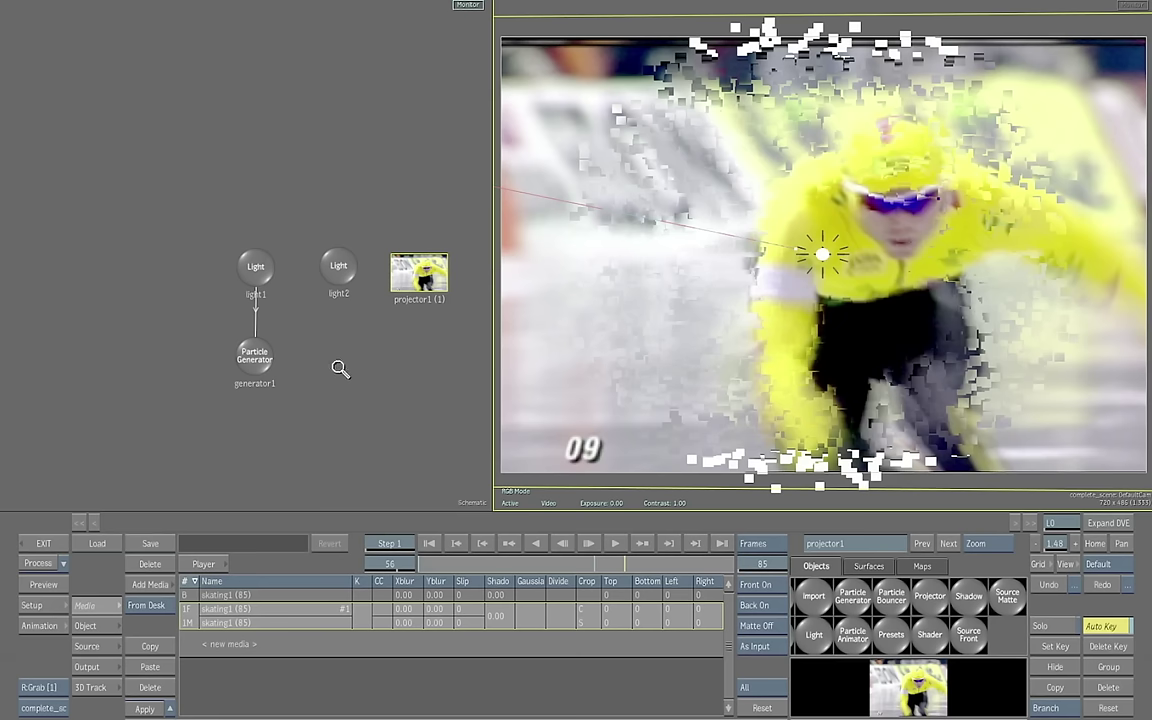
pyautogui.click(410, 277)
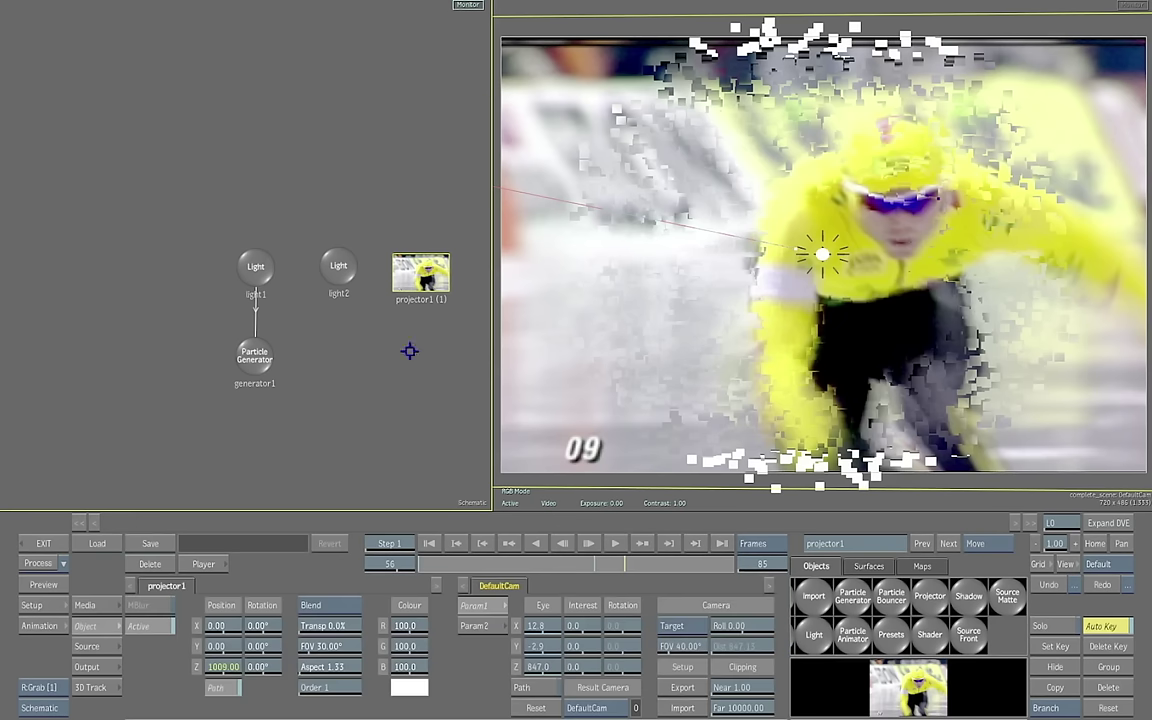
pyautogui.click(303, 617)
pyautogui.click(314, 495)
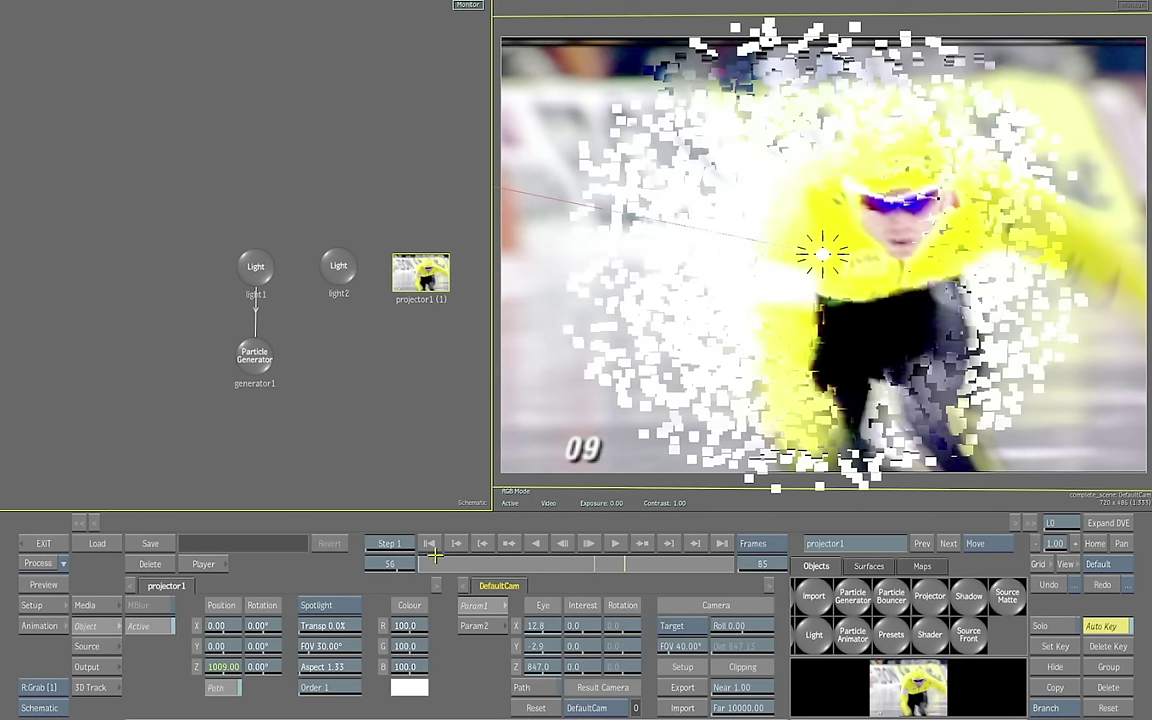
# Step: Process the full-screen camera view from frame 1 and abort the render partway
pyautogui.click(430, 542)
pyautogui.hotkey('alt', '1')
pyautogui.click(36, 565)
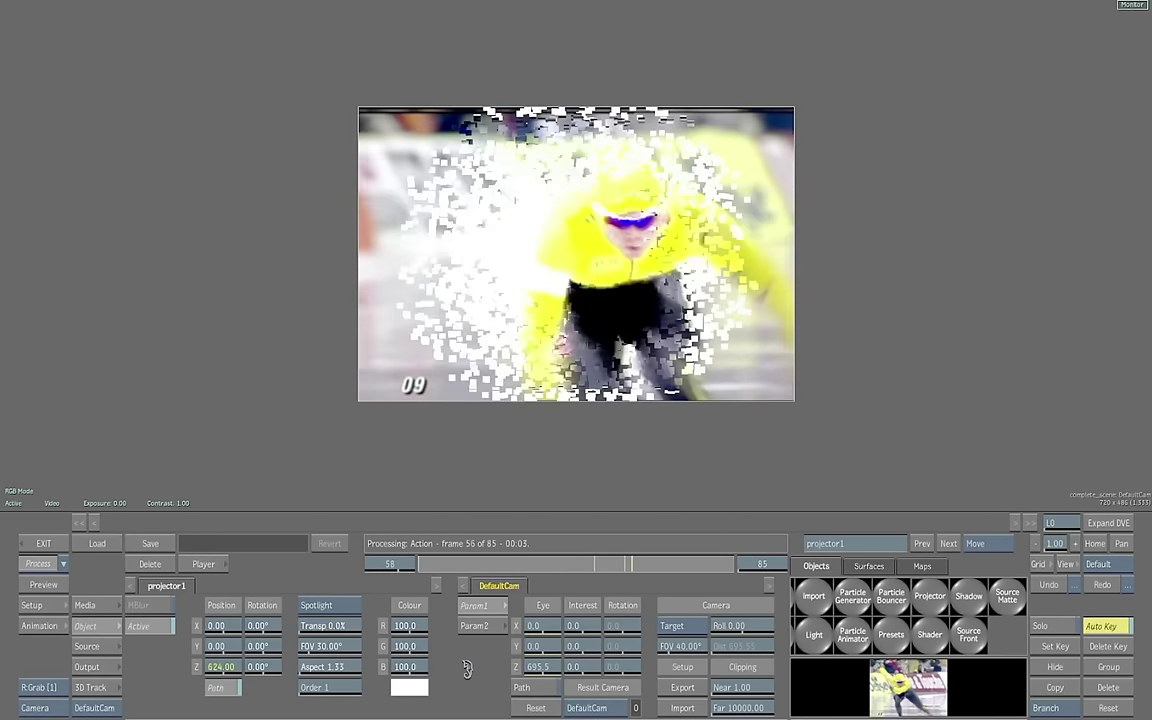
pyautogui.press('Escape')
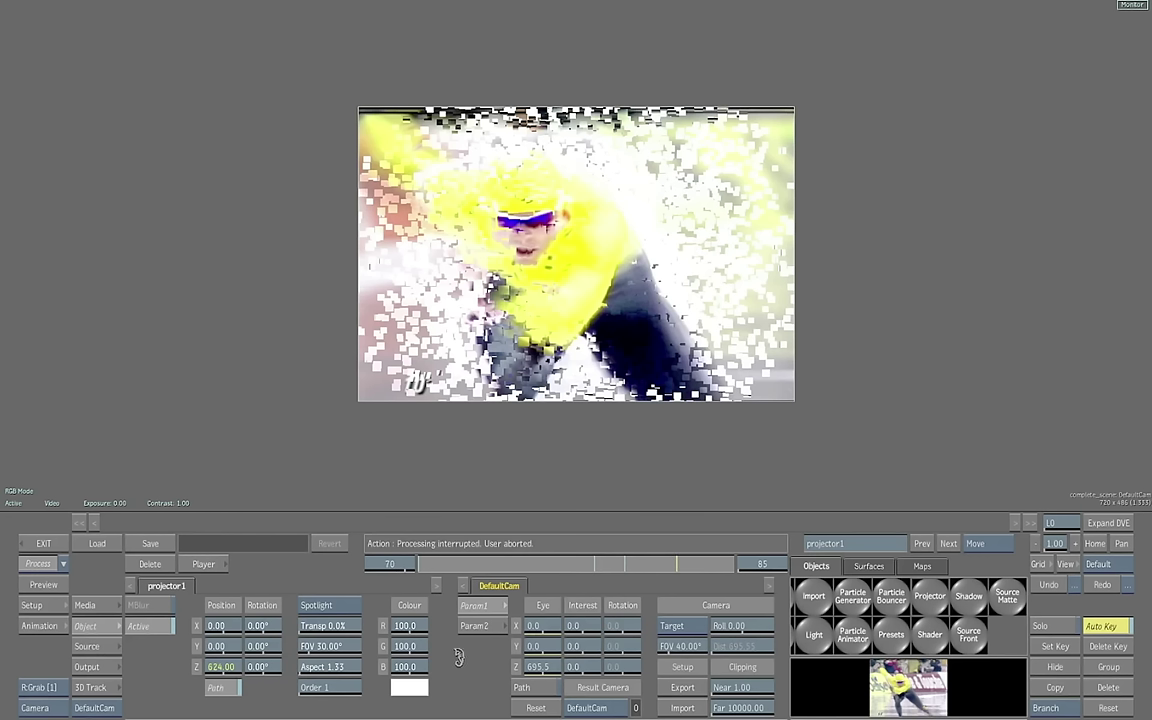
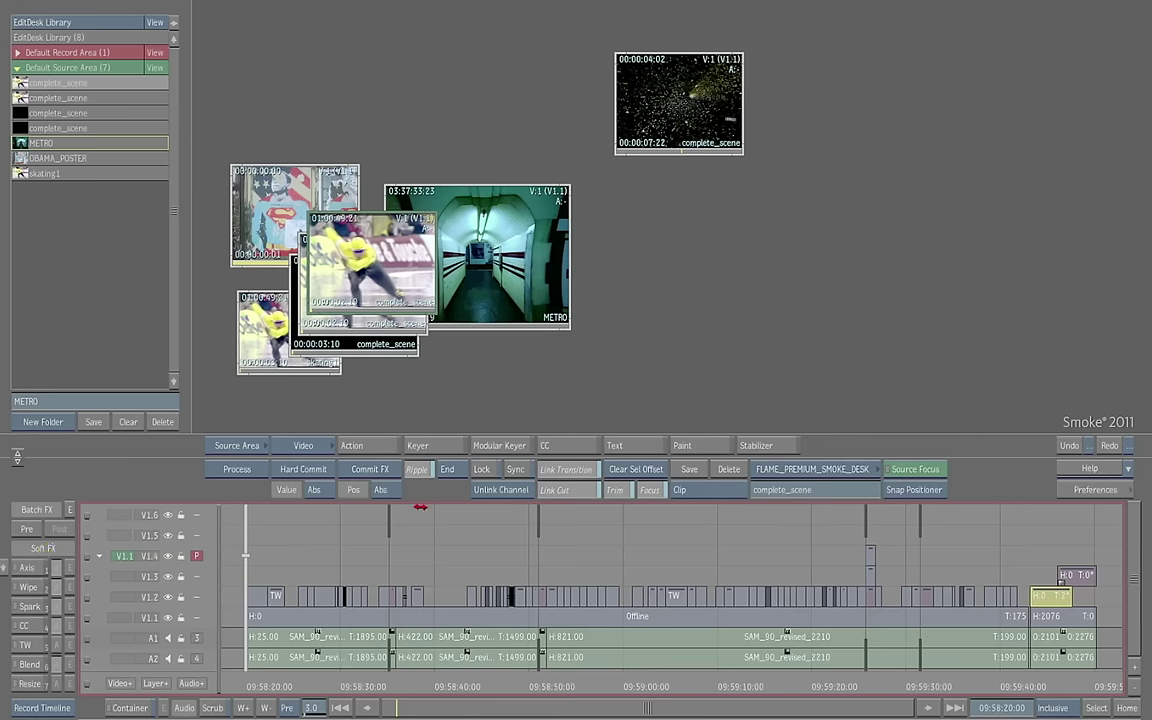
# Step: Play the rendered complete_scene clip full screen, return to the desktop and delete the skating complete_scene test clips
pyautogui.doubleClick(350, 255)
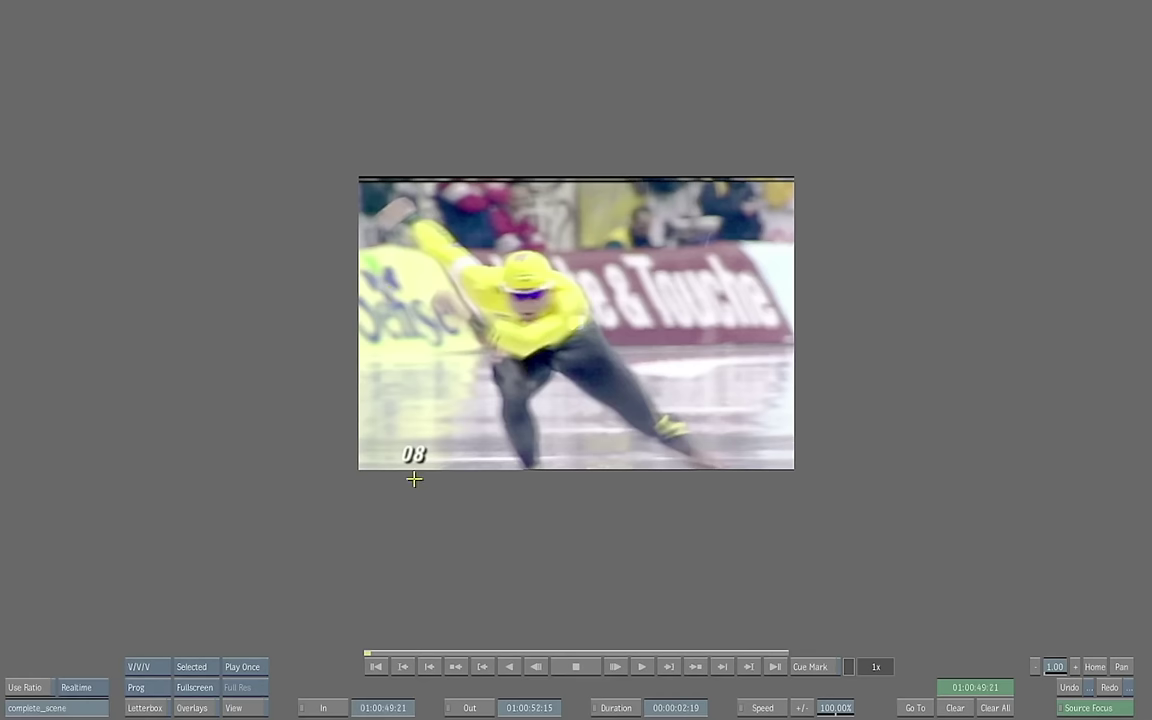
pyautogui.press('space')
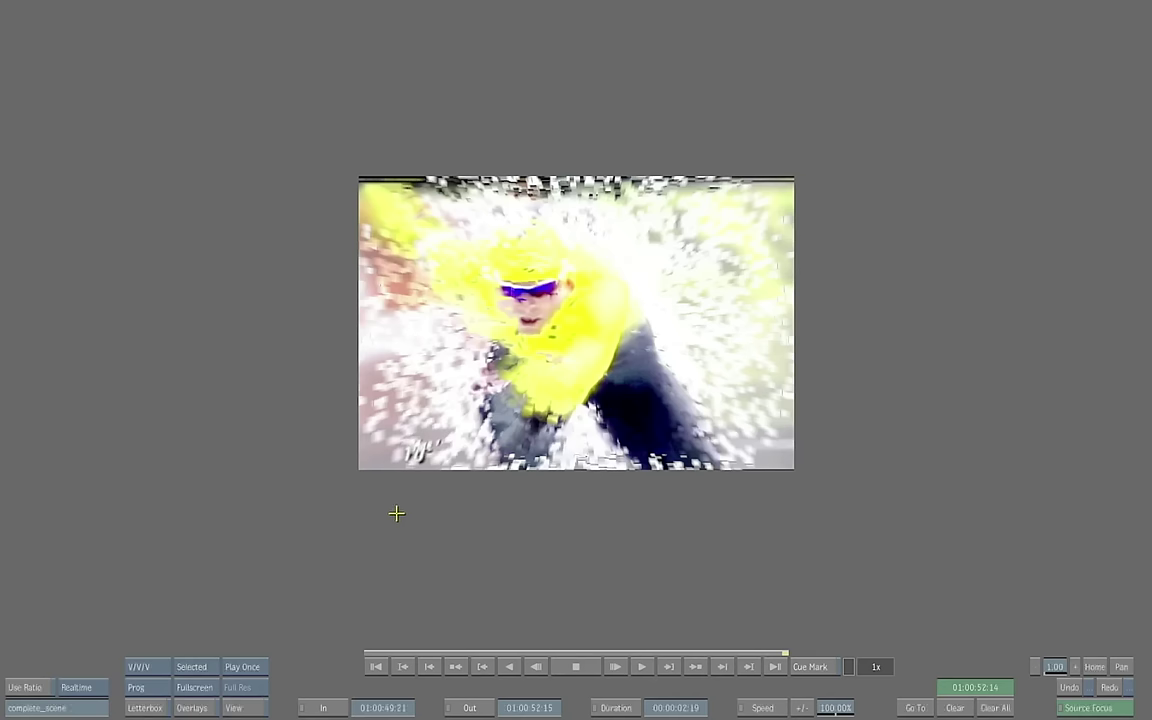
pyautogui.press('space')
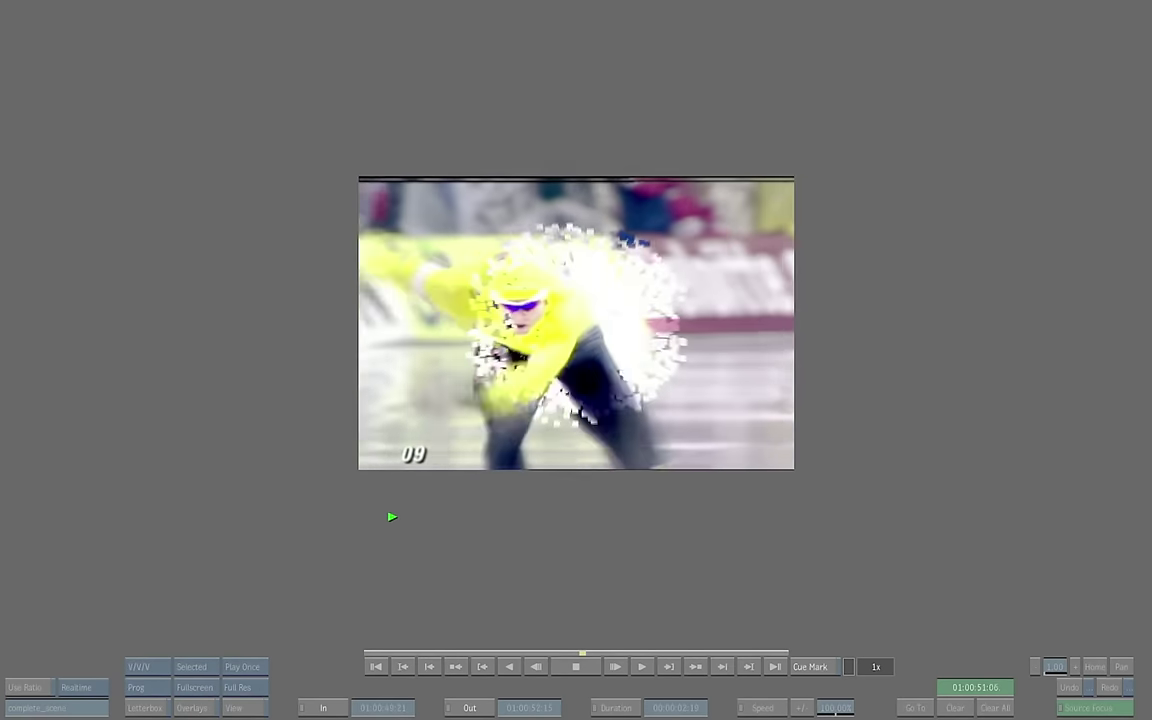
pyautogui.press('Escape')
pyautogui.press('Escape')
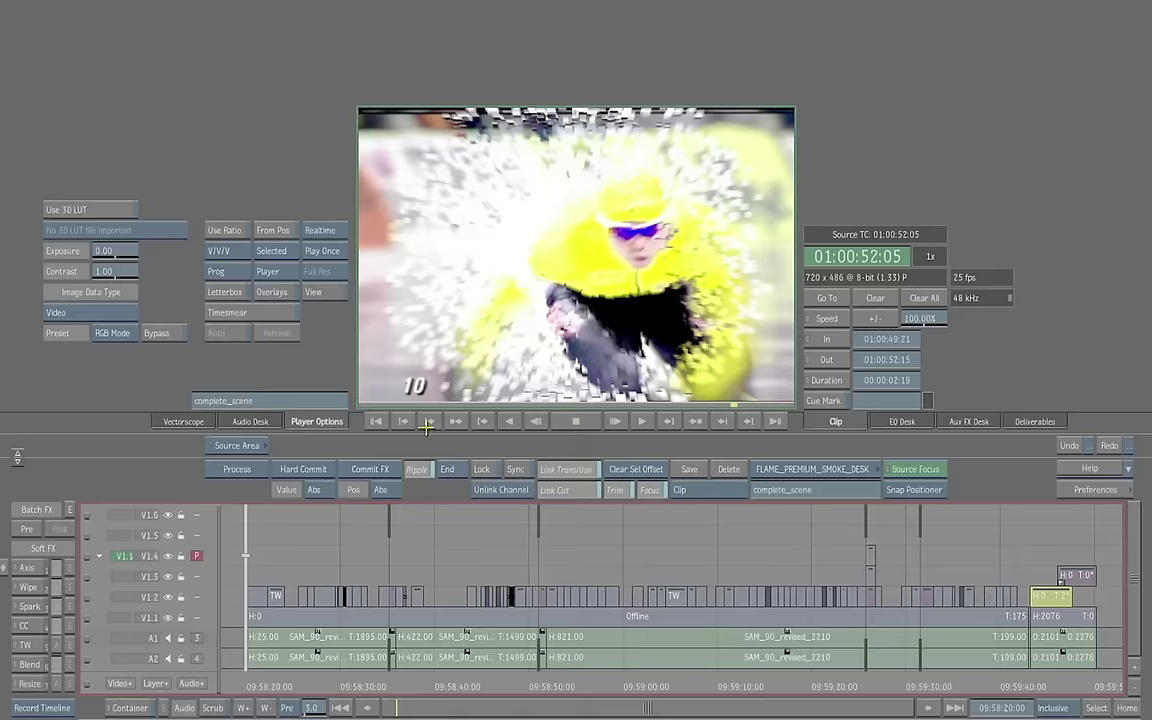
pyautogui.press('Delete')
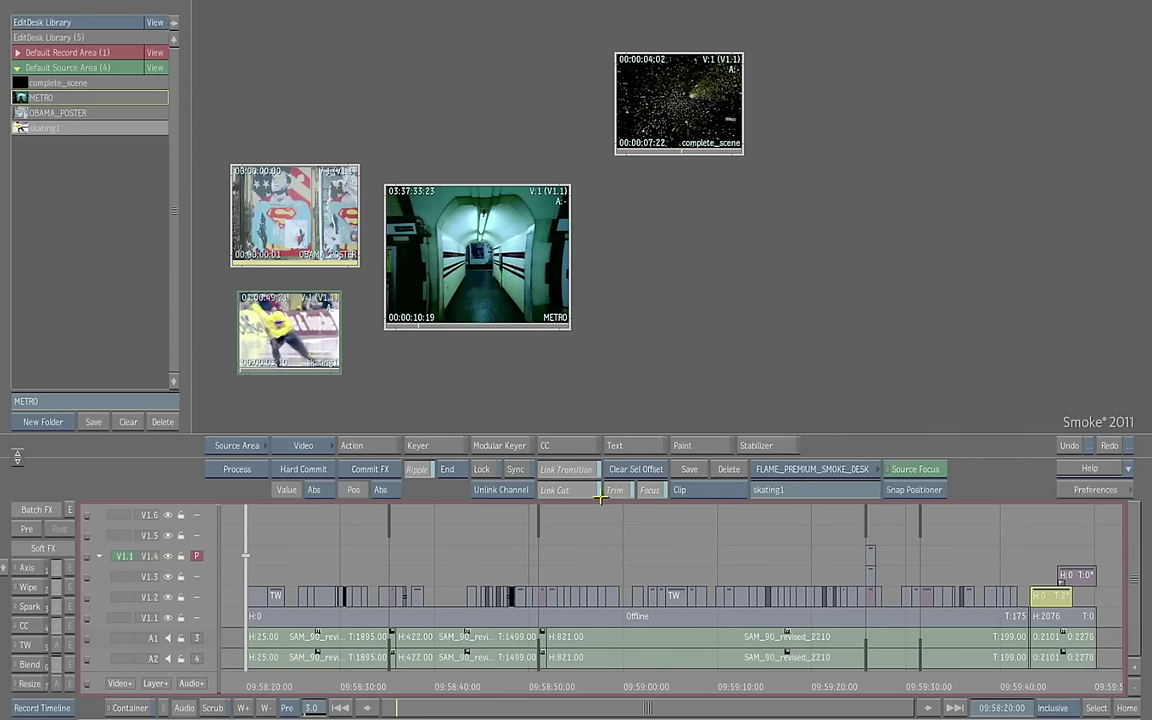
# Step: Switch focus to the record timeline, make V1.2 the primary track and frame its waterfall_PLATE segment
pyautogui.click(925, 469)
pyautogui.press('Escape')
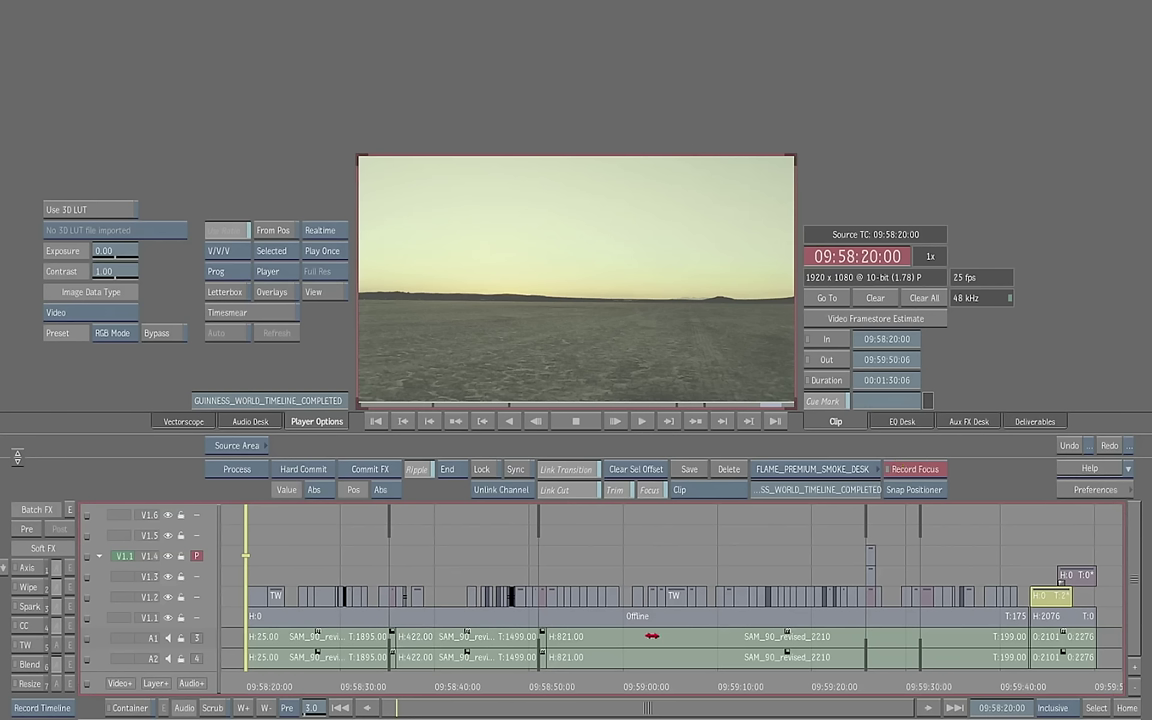
pyautogui.press('Down')
pyautogui.press('Down')
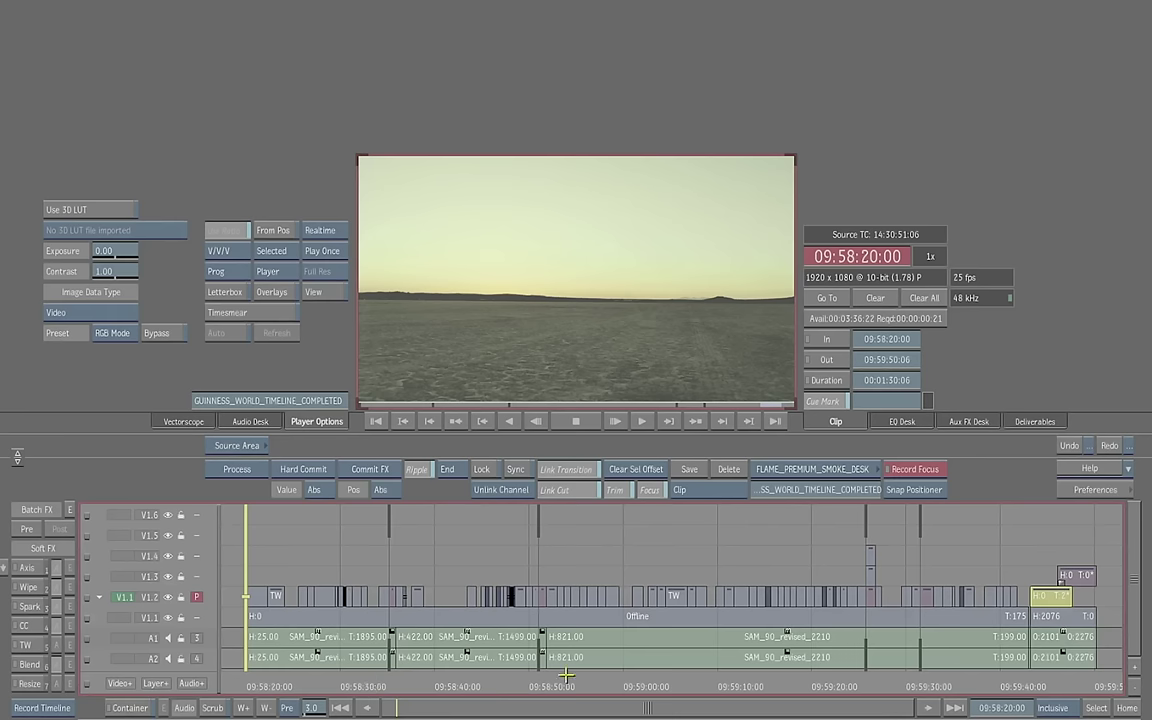
pyautogui.click(1097, 708)
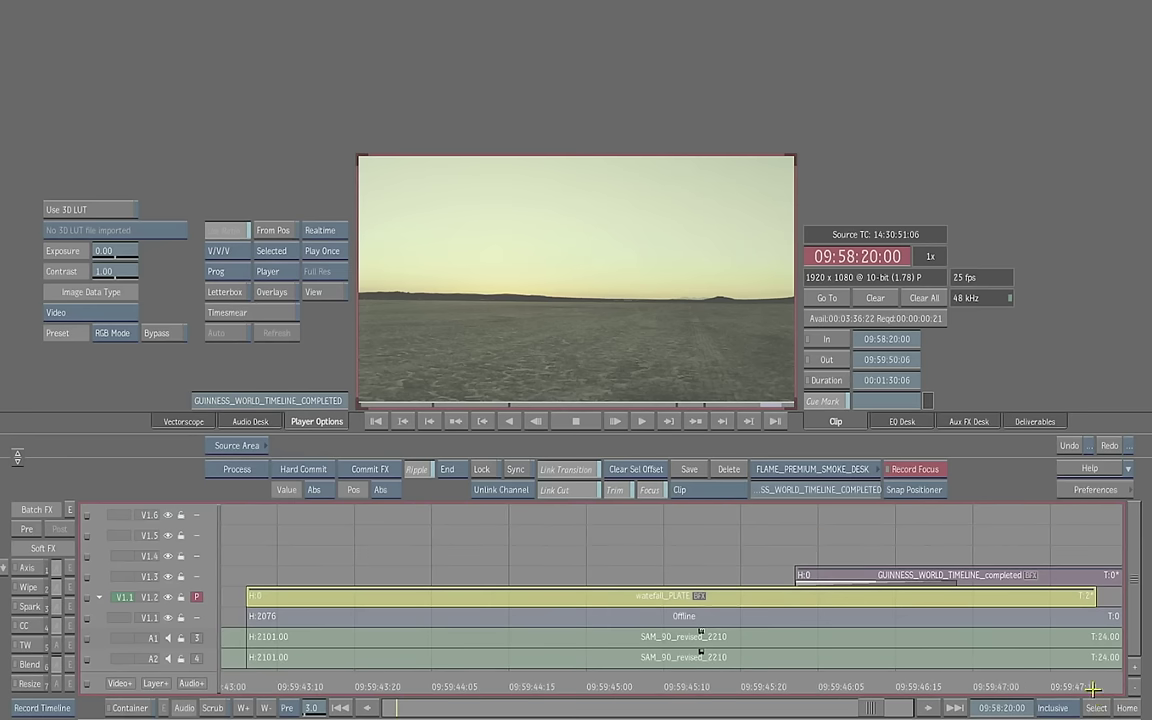
# Step: Put the positioner at 09:59:45:01 with positioner snapping and slide the GUINNESS_WORLD_TIMELINE_completed segment's start to it
pyautogui.moveTo(458, 688); pyautogui.dragTo(595, 676)
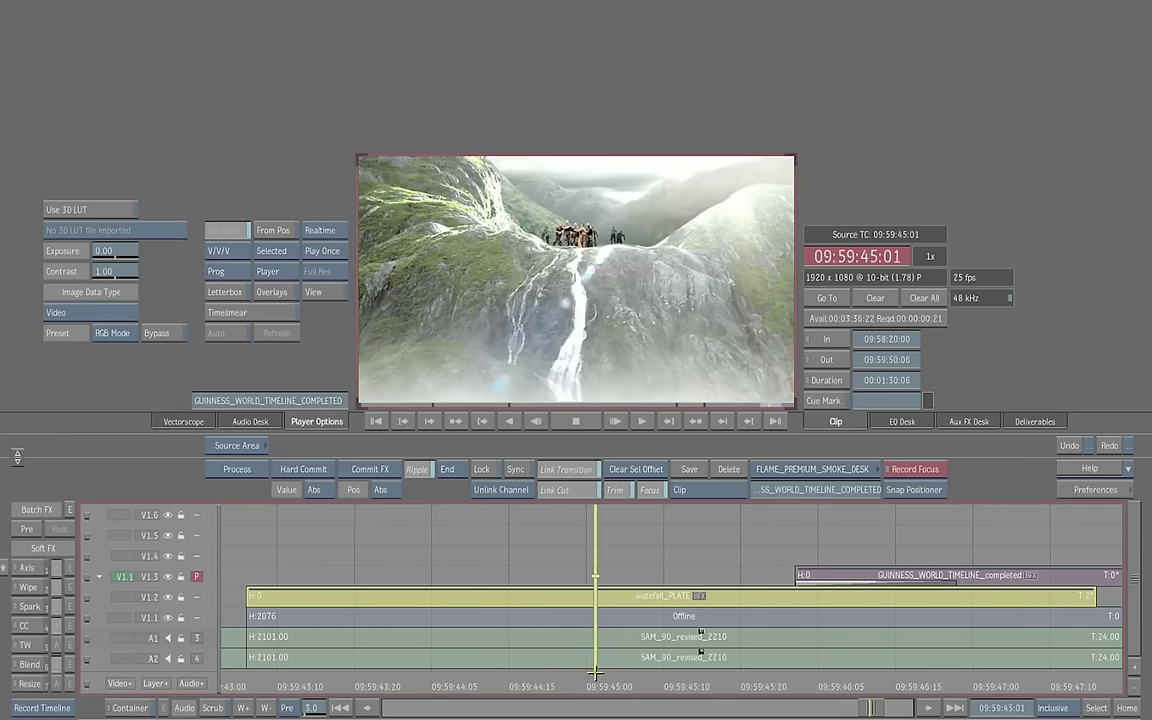
pyautogui.click(920, 490)
pyautogui.click(932, 560)
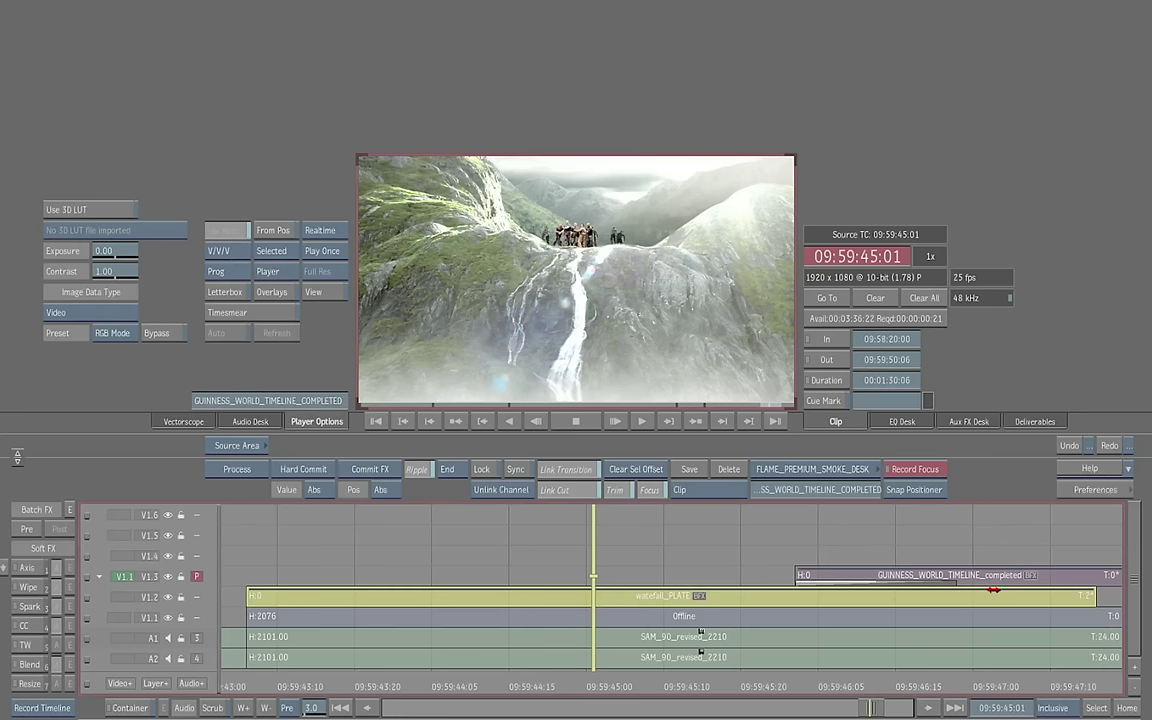
pyautogui.moveTo(993, 590); pyautogui.dragTo(812, 577)
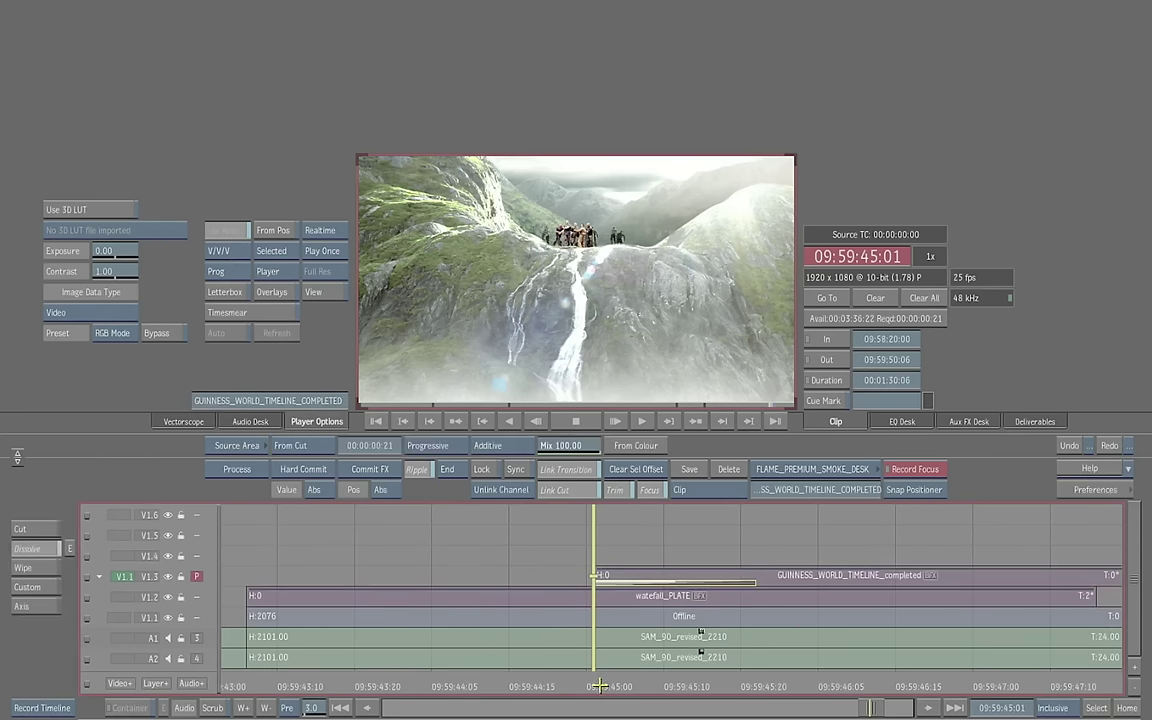
# Step: Slide the GUINNESS_WORLD_TIMELINE_completed segment earlier to a new positioner point, view 09:59:45:20 and select the segment
pyautogui.moveTo(598, 686); pyautogui.dragTo(494, 681)
pyautogui.moveTo(812, 574); pyautogui.dragTo(742, 576)
pyautogui.moveTo(501, 684); pyautogui.dragTo(750, 655)
pyautogui.click(861, 580)
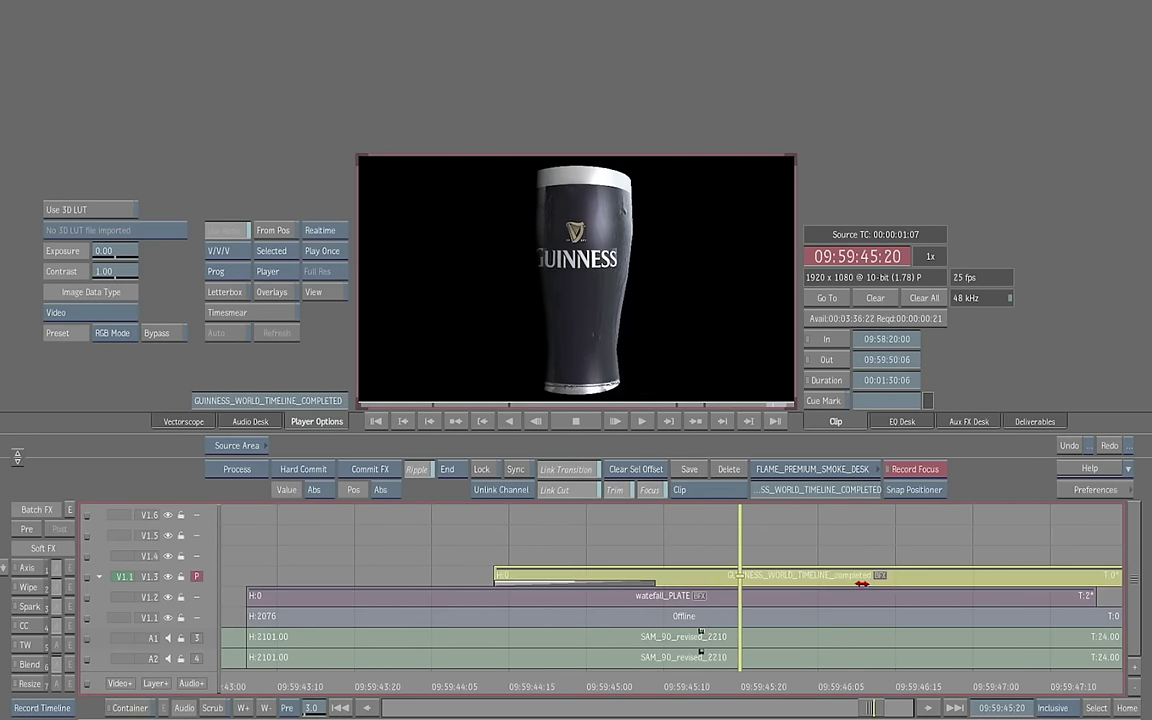
# Step: Open the Batch FX setup of the GUINNESS_WORLD_TIMELINE_completed segment, place its output node near action101 and split the workspace into two views
pyautogui.click(879, 576)
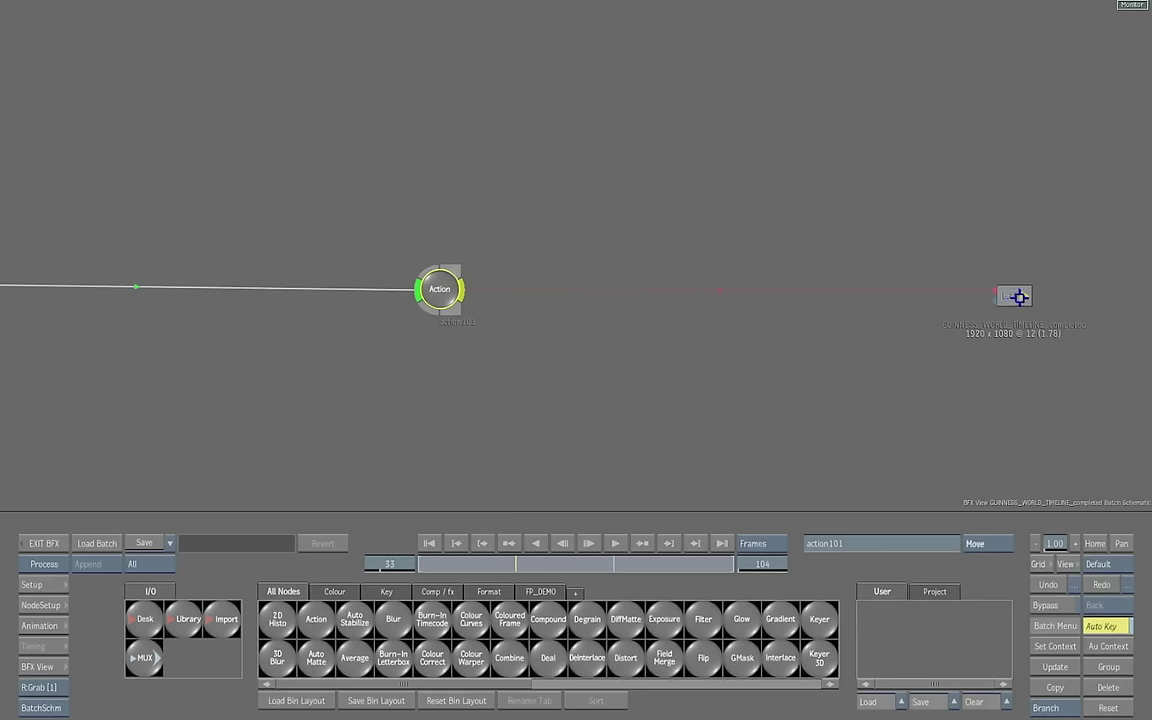
pyautogui.moveTo(1019, 298); pyautogui.dragTo(603, 284)
pyautogui.moveTo(545, 446); pyautogui.dragTo(700, 408)
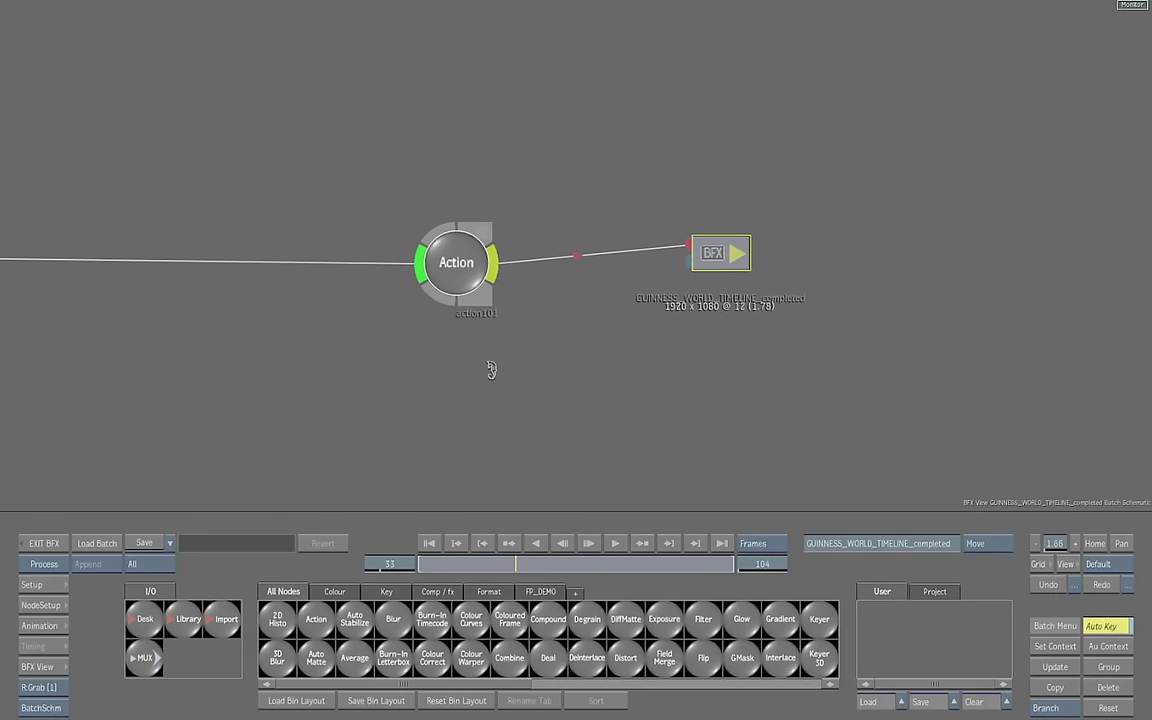
pyautogui.hotkey('alt', '2')
pyautogui.moveTo(449, 461); pyautogui.dragTo(493, 459)
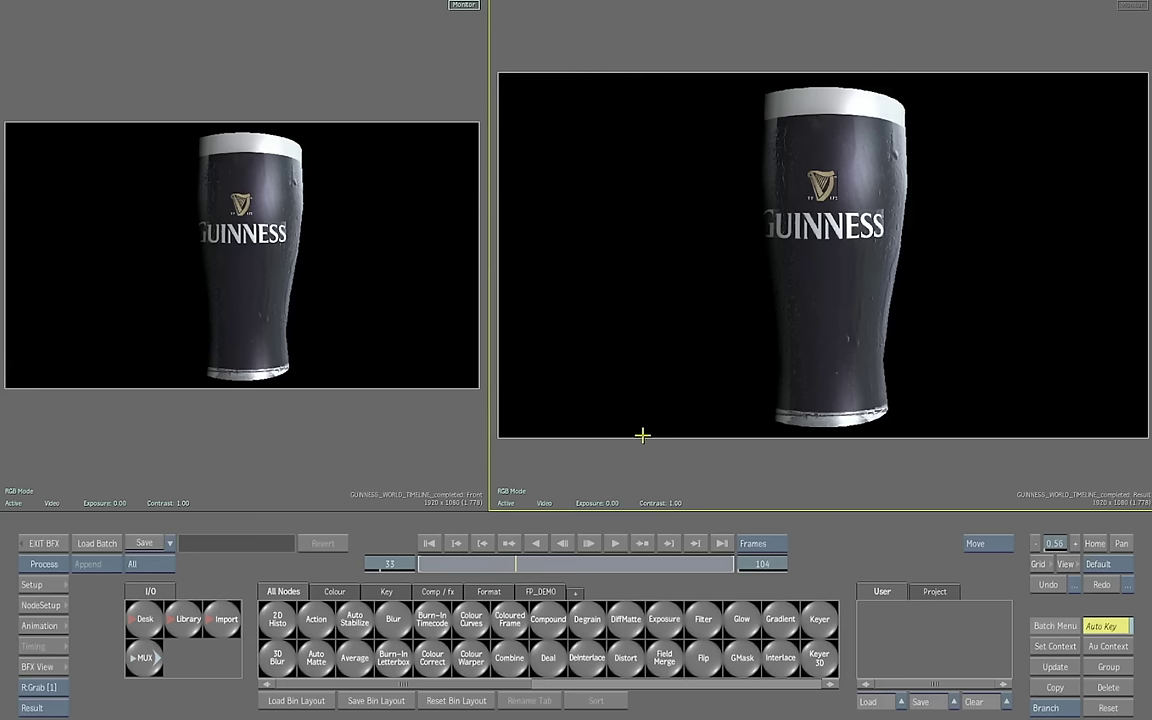
# Step: Locate action101 in the batch schematic, enter it, and display its object icons over the result in a widened view beside the source media
pyautogui.press('F4')
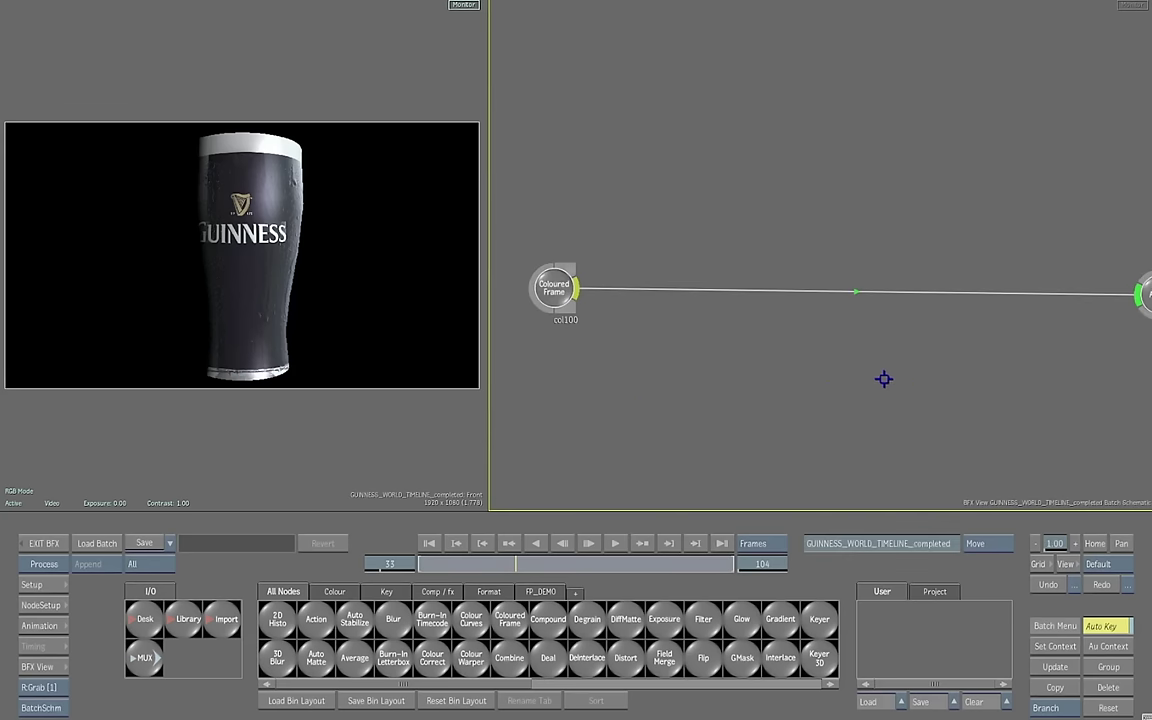
pyautogui.moveTo(884, 378); pyautogui.dragTo(660, 402)
pyautogui.moveTo(941, 319); pyautogui.dragTo(930, 327)
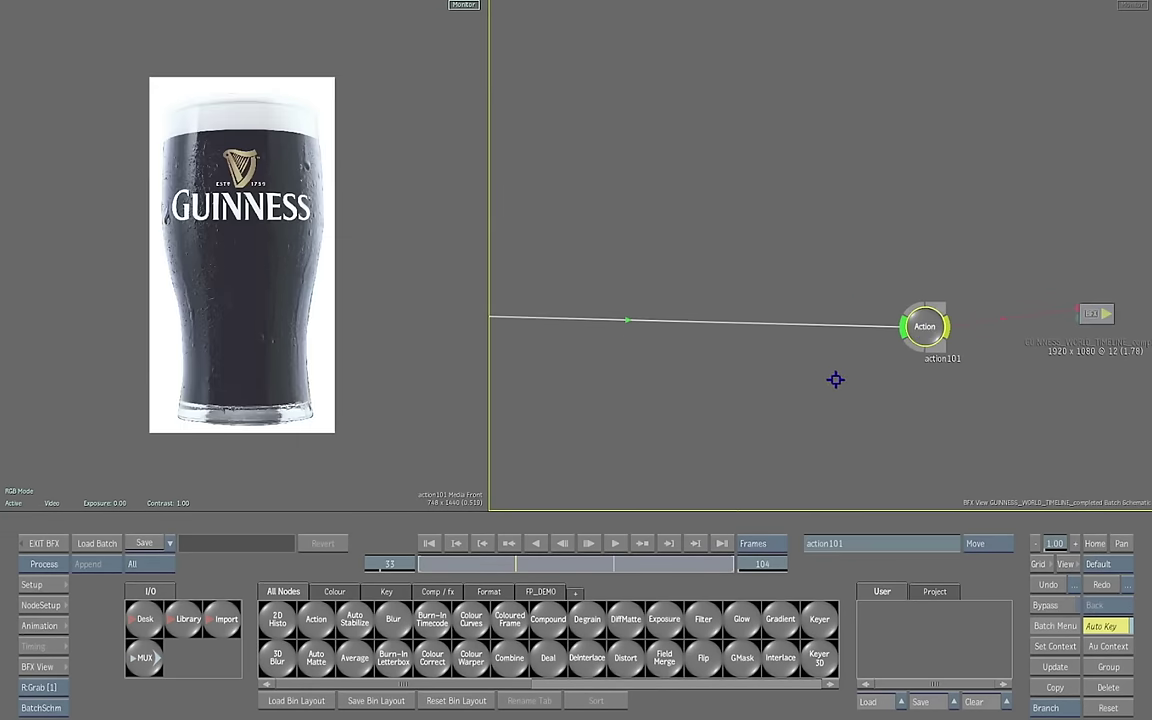
pyautogui.press('Return')
pyautogui.hotkey('alt', 'i')
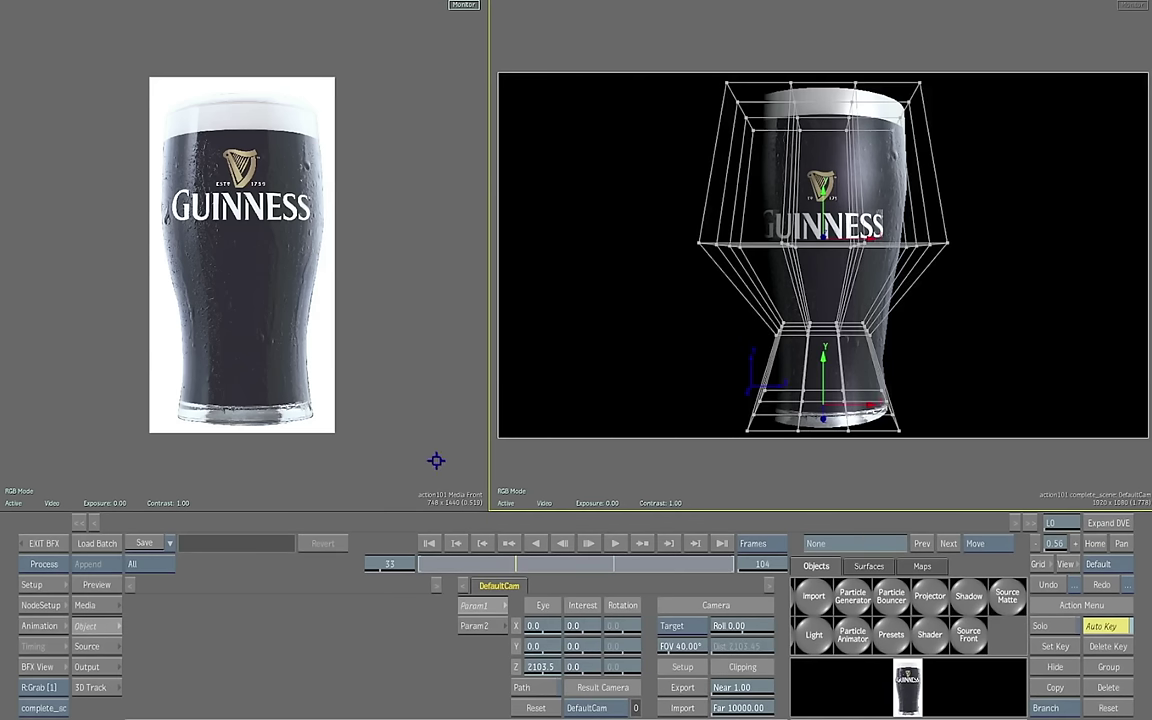
pyautogui.moveTo(489, 485); pyautogui.dragTo(448, 470)
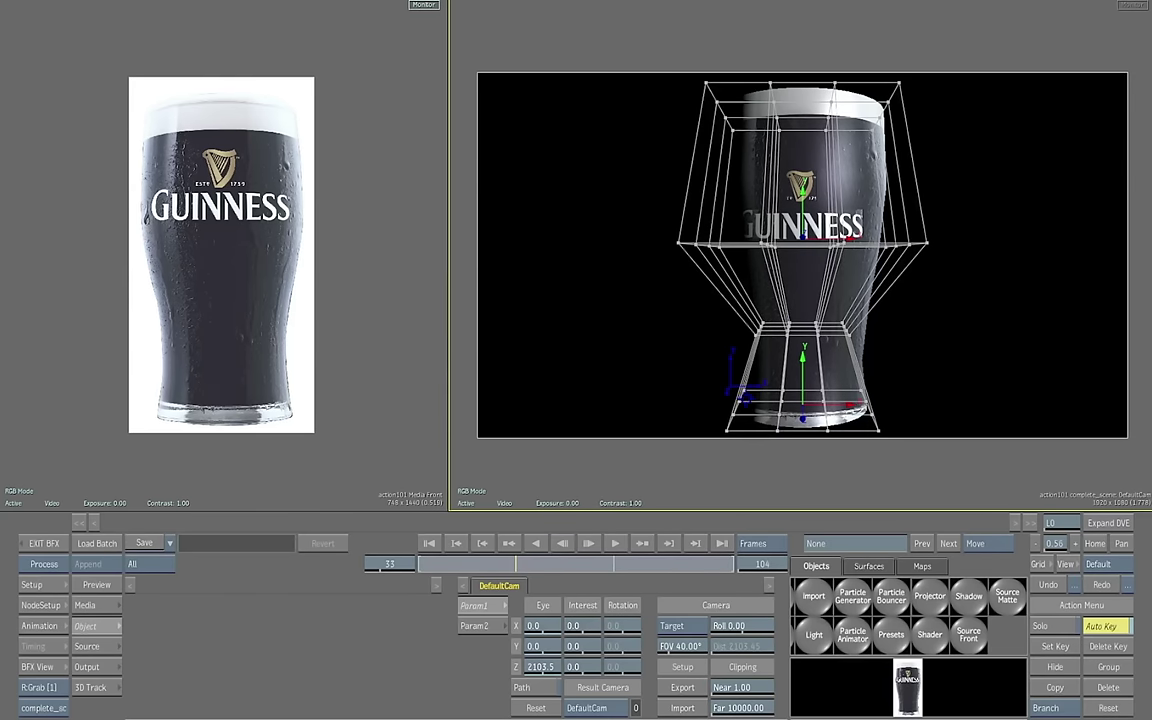
# Step: Select the deformation1 lattice around the pint glass and display the Action schematic beside the camera result
pyautogui.click(918, 231)
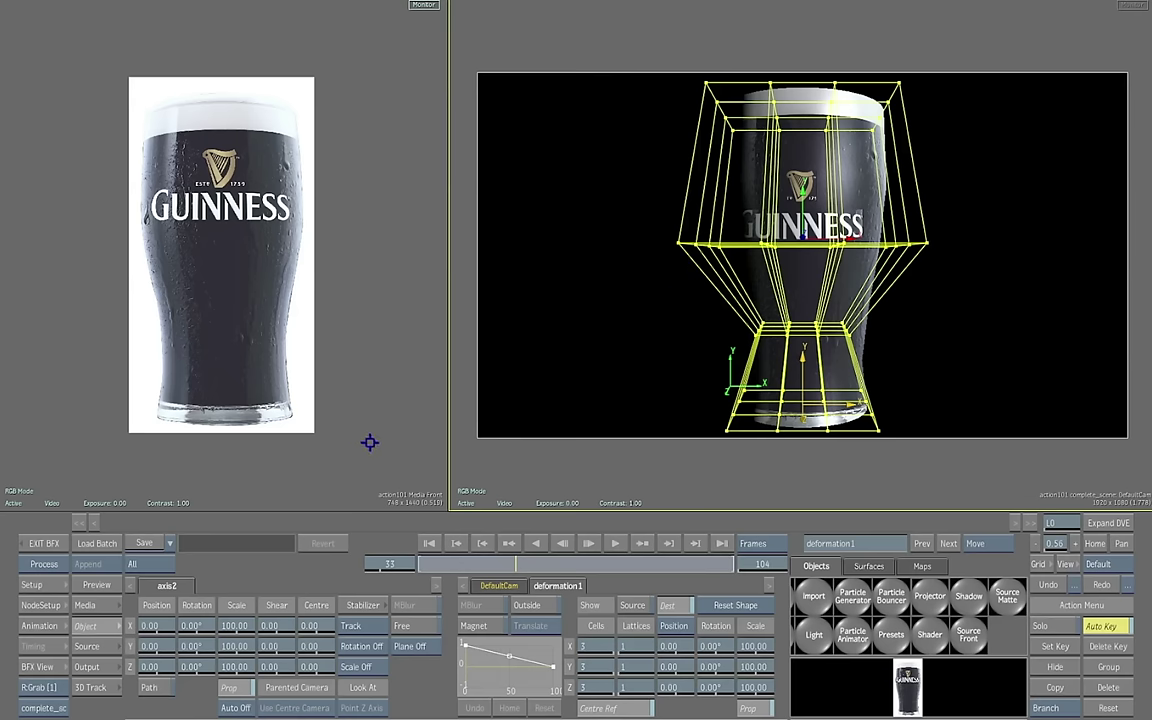
pyautogui.press('Escape')
pyautogui.moveTo(378, 440); pyautogui.dragTo(159, 381)
pyautogui.moveTo(397, 466); pyautogui.dragTo(367, 408)
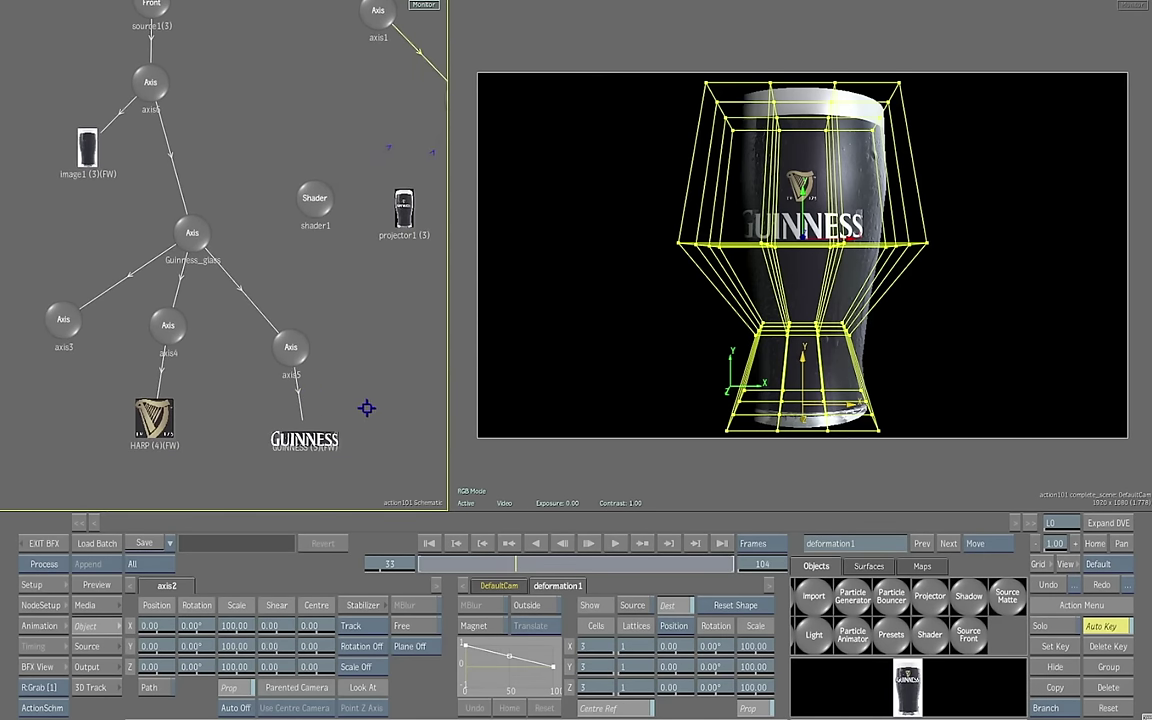
# Step: Try scaling the HARP logo to 45.83 and undo it, and try shifting the GUINNESS lettering to X position -38
pyautogui.click(140, 418)
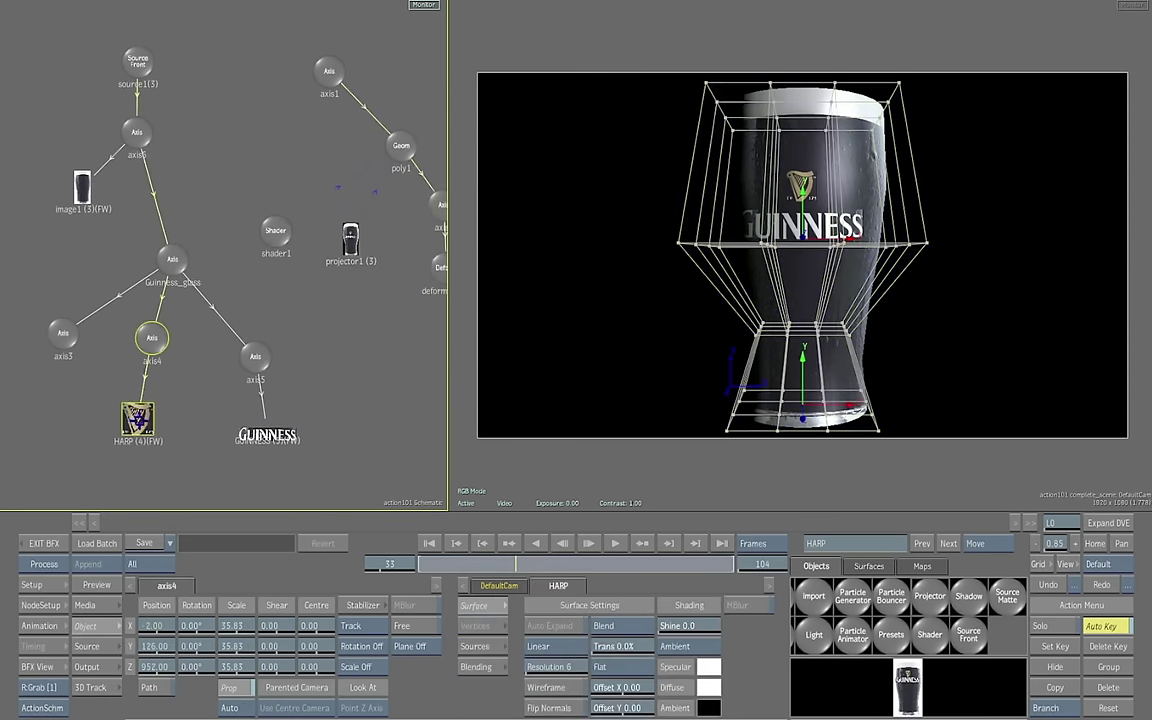
pyautogui.moveTo(244, 640)
pyautogui.mouseDown()
pyautogui.moveTo(276, 642)
pyautogui.moveTo(254, 640)
pyautogui.mouseUp()
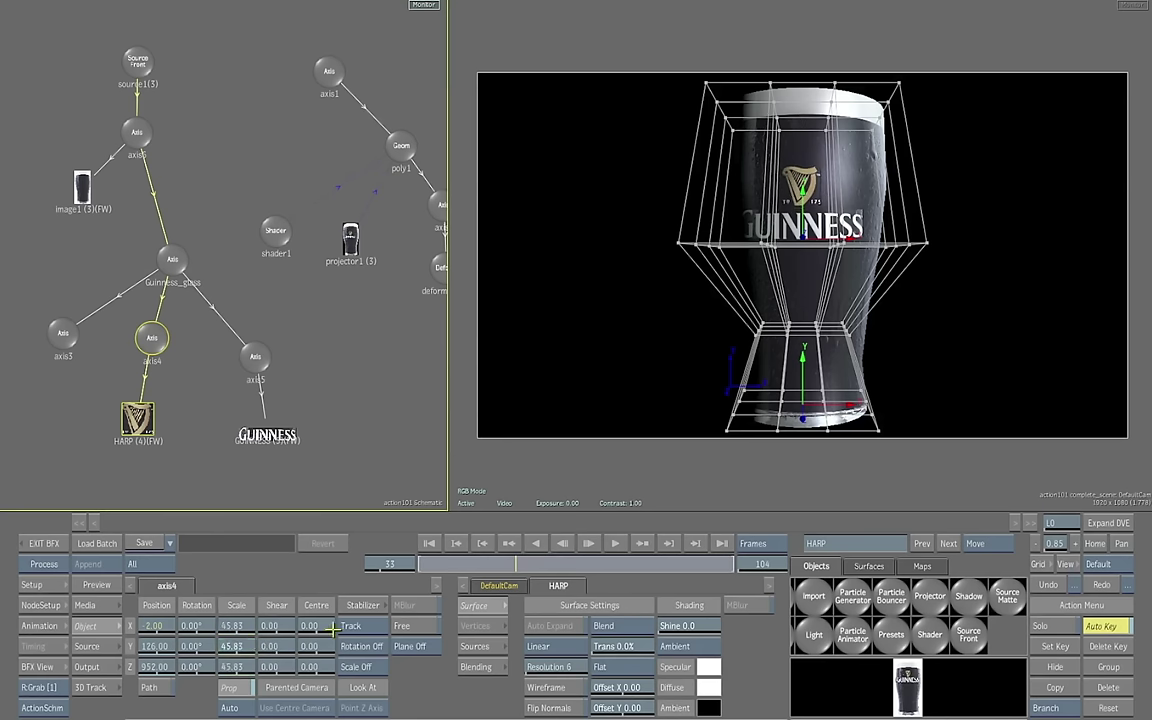
pyautogui.click(1044, 584)
pyautogui.click(267, 436)
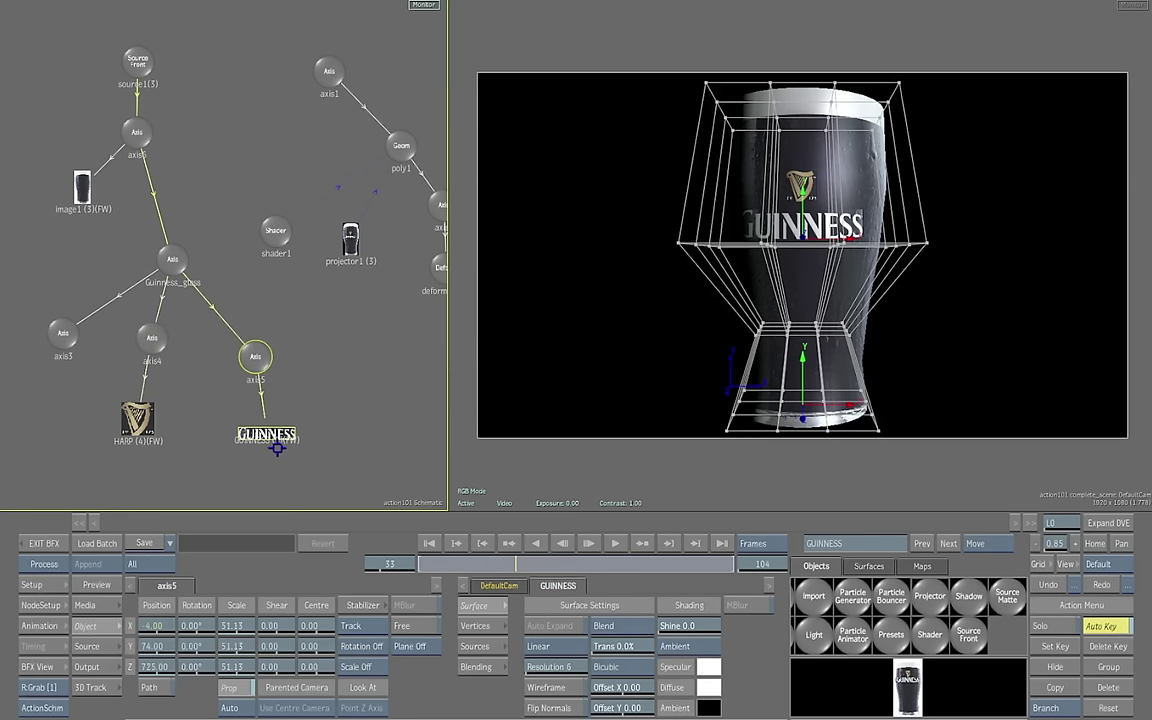
pyautogui.moveTo(152, 625); pyautogui.dragTo(412, 600)
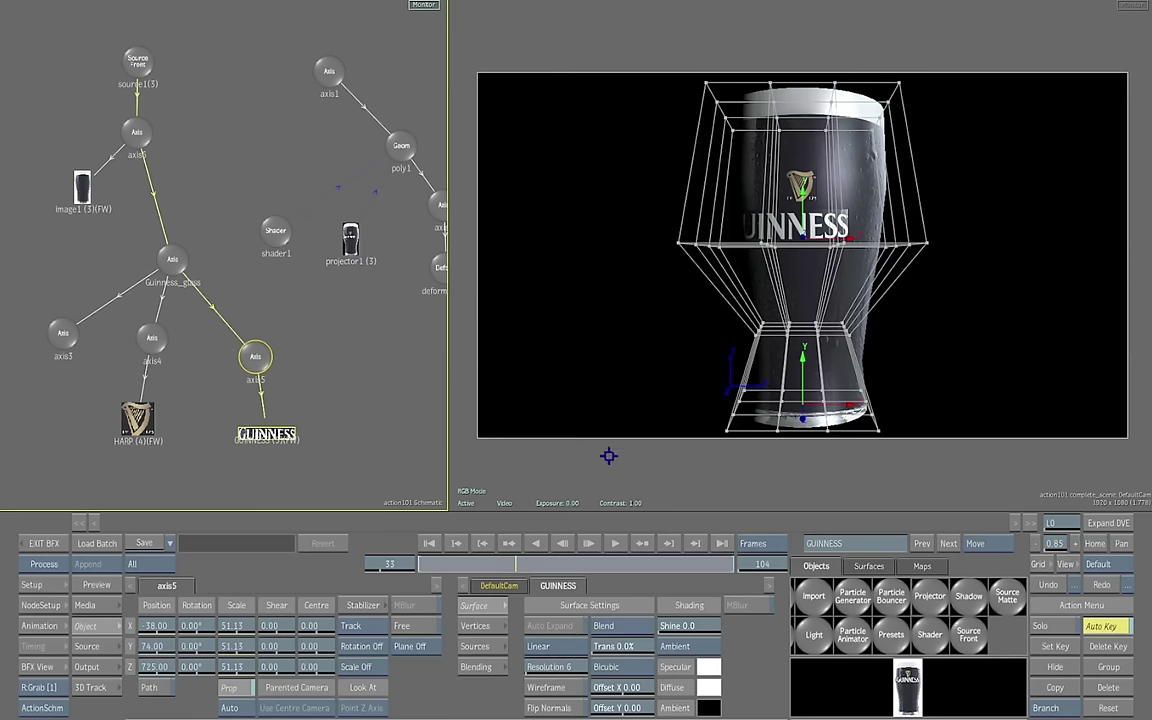
# Step: Try moving projector1 to Z position 1852 and adjusting its rotation, and undo the projector changes
pyautogui.click(350, 240)
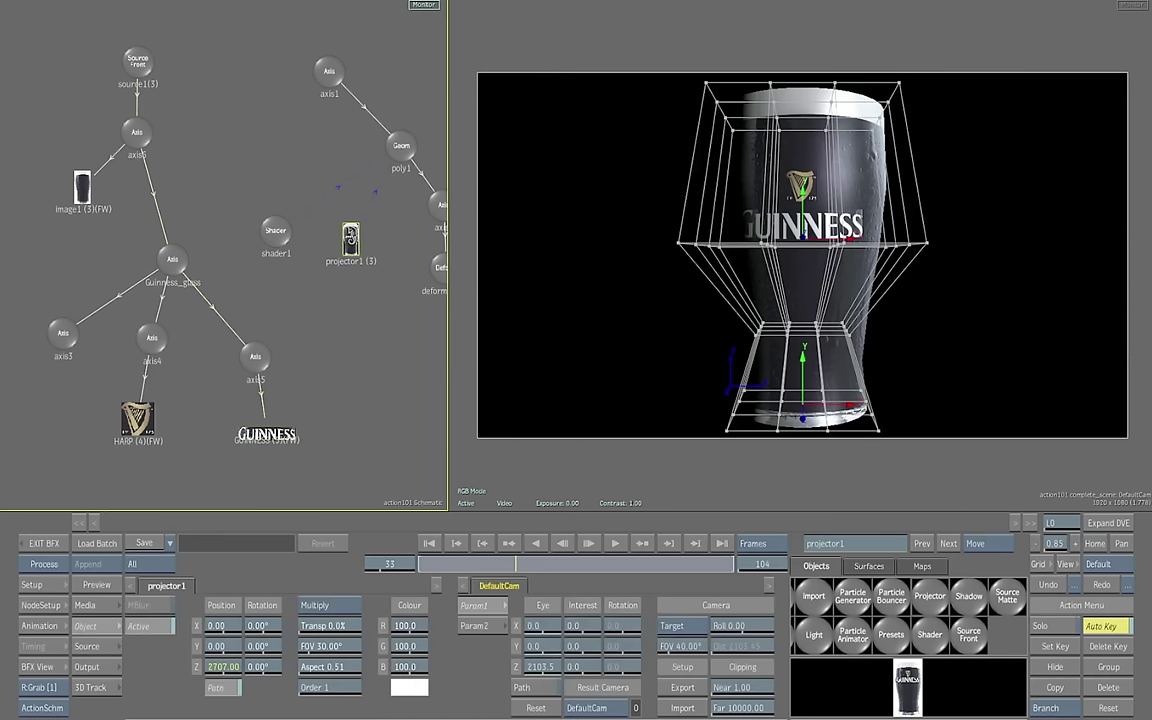
pyautogui.moveTo(398, 378); pyautogui.dragTo(329, 417)
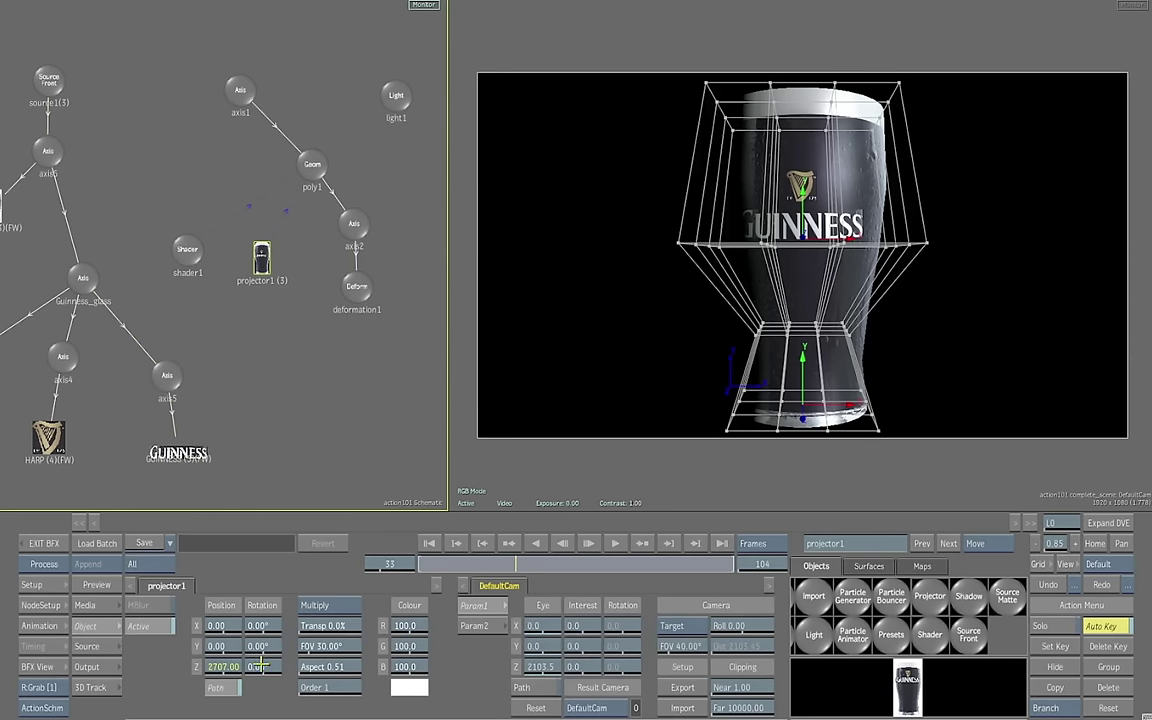
pyautogui.moveTo(226, 667); pyautogui.dragTo(176, 660)
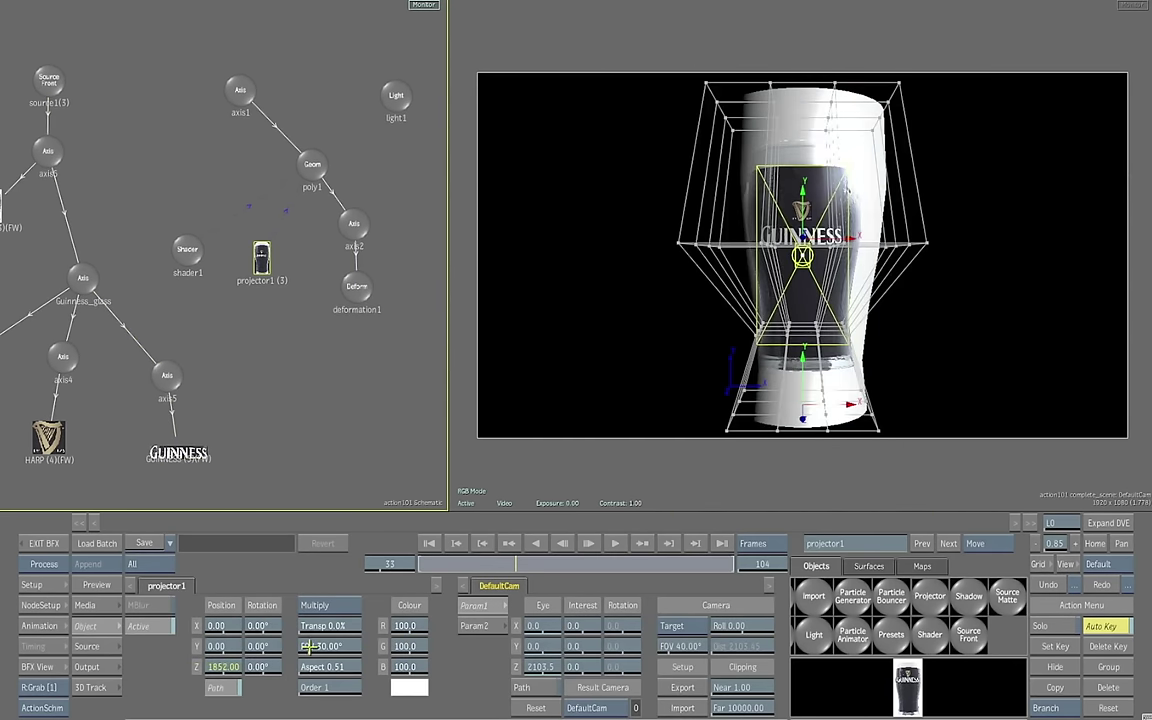
pyautogui.moveTo(268, 646)
pyautogui.mouseDown()
pyautogui.moveTo(235, 578)
pyautogui.moveTo(246, 578)
pyautogui.moveTo(261, 634)
pyautogui.mouseUp()
pyautogui.click(1047, 585)
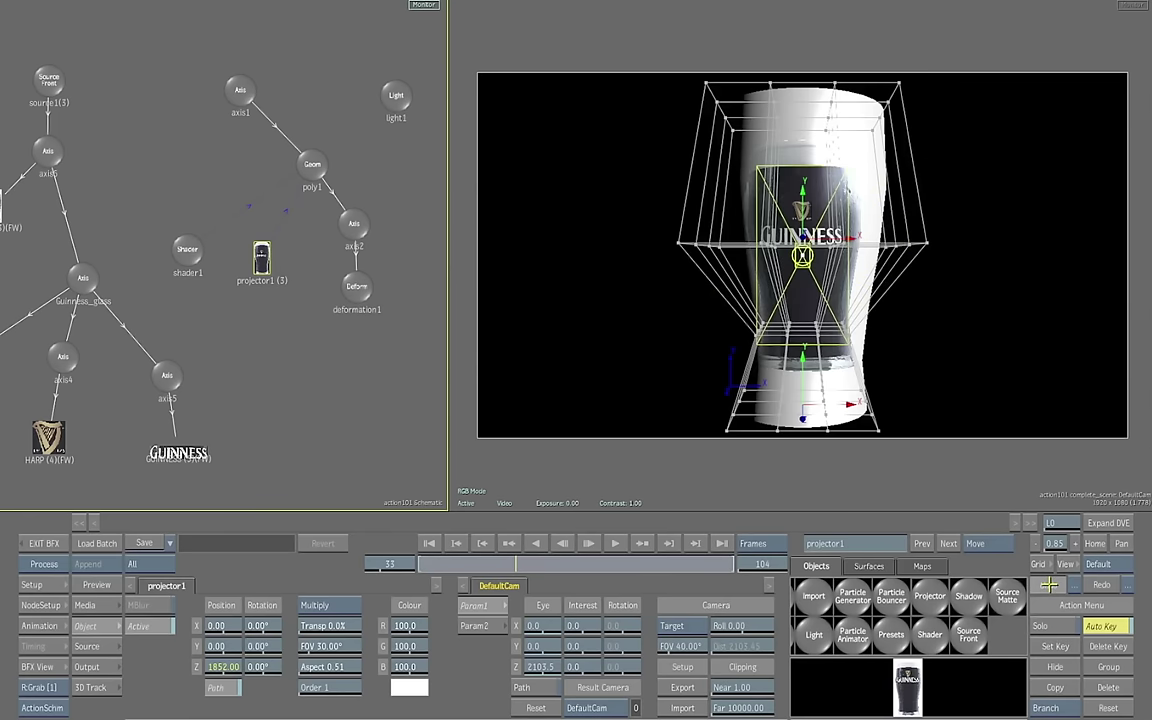
pyautogui.click(1047, 585)
# Step: Try orbiting DefaultCam around the pint glass and undo the camera move
pyautogui.click(873, 448)
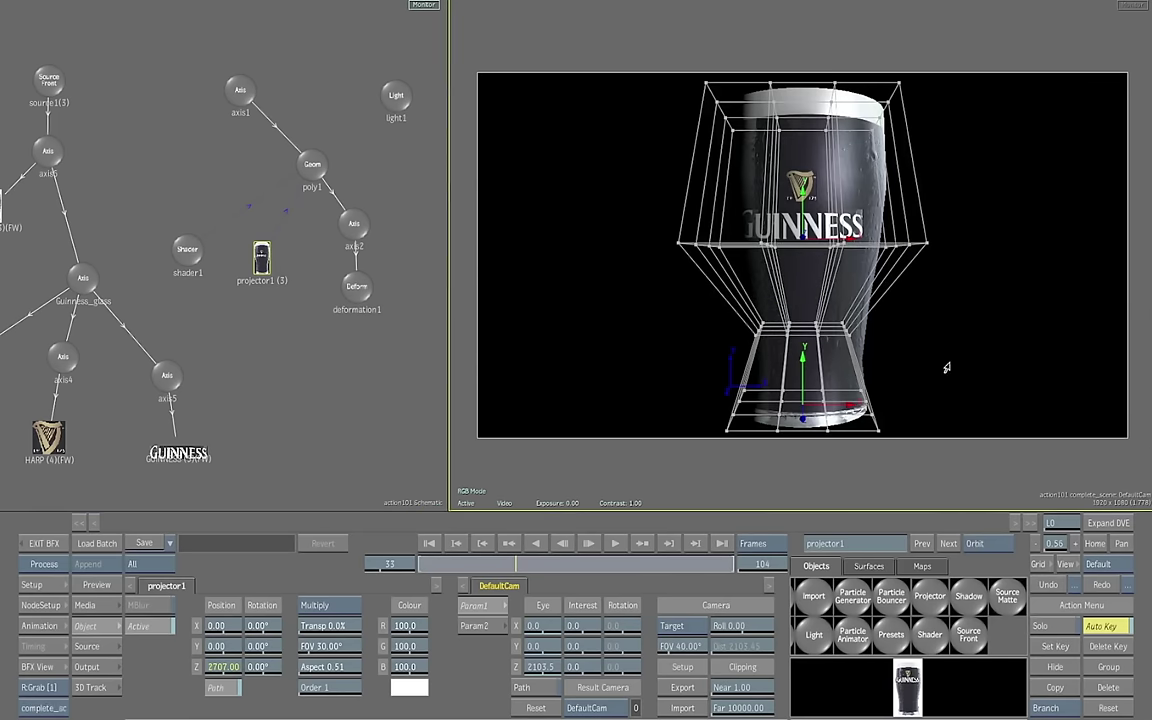
pyautogui.moveTo(946, 368); pyautogui.dragTo(940, 494)
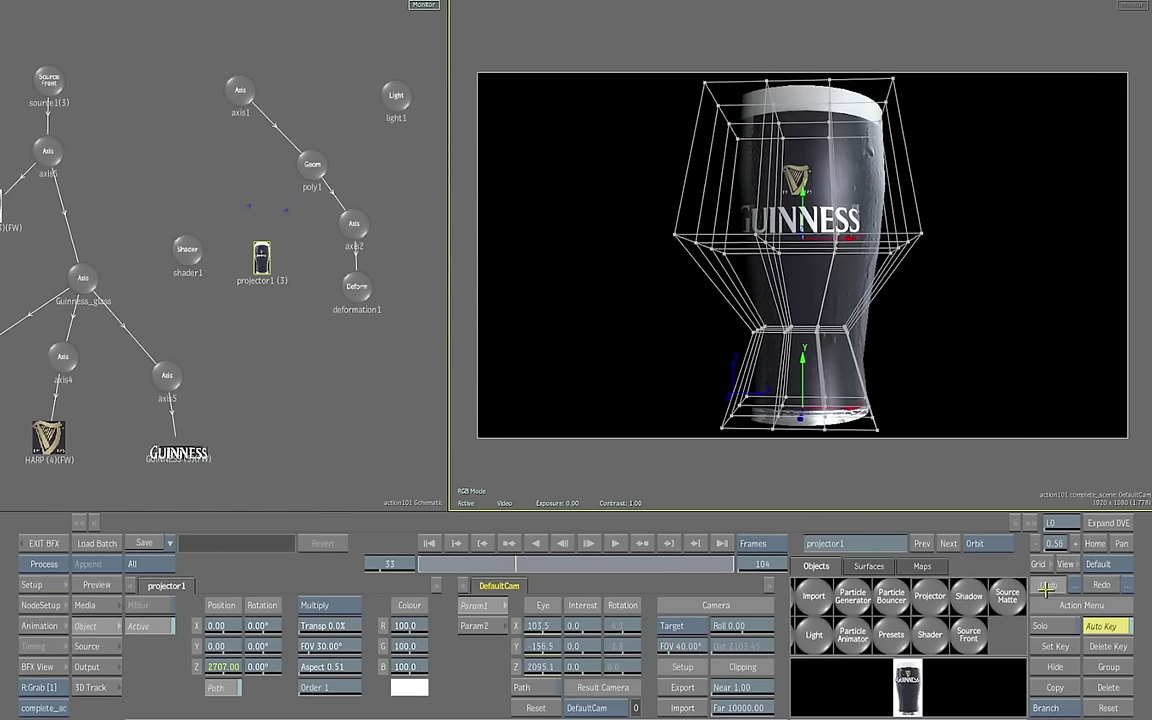
pyautogui.click(1047, 585)
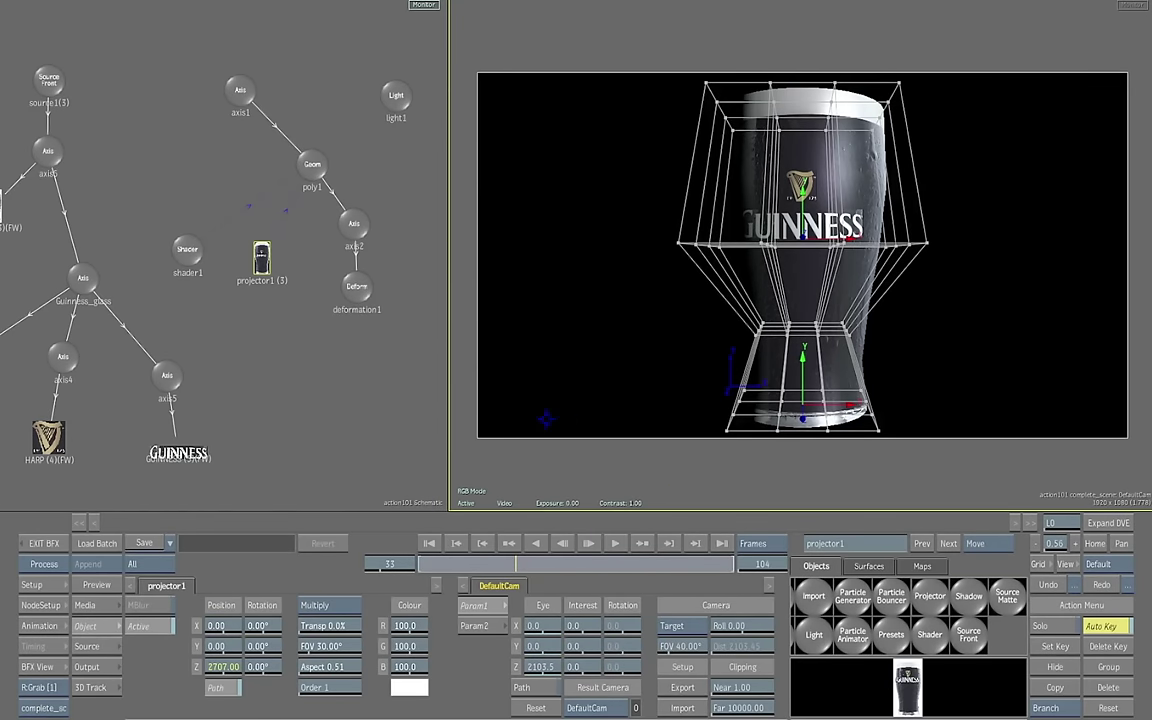
# Step: Try scaling the deformation1 lattice points around the glass's middle to 66, and undo the scaling
pyautogui.click(352, 284)
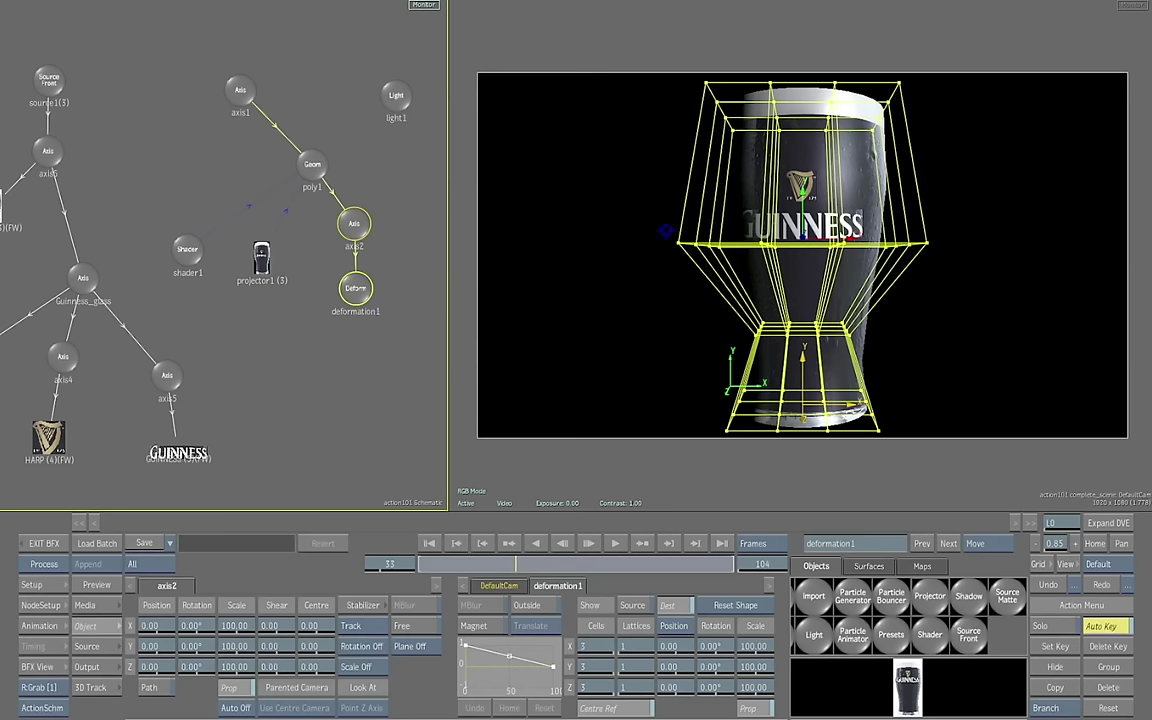
pyautogui.moveTo(643, 211); pyautogui.dragTo(946, 296)
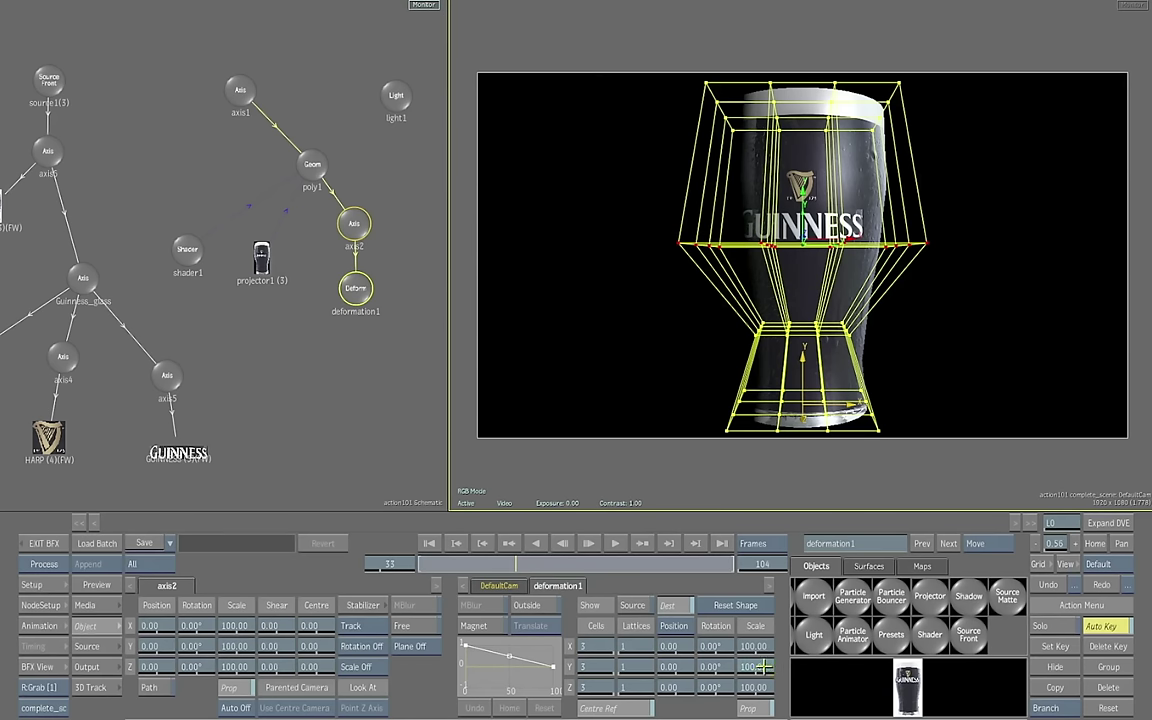
pyautogui.moveTo(763, 666)
pyautogui.mouseDown()
pyautogui.moveTo(752, 674)
pyautogui.moveTo(808, 675)
pyautogui.moveTo(752, 680)
pyautogui.mouseUp()
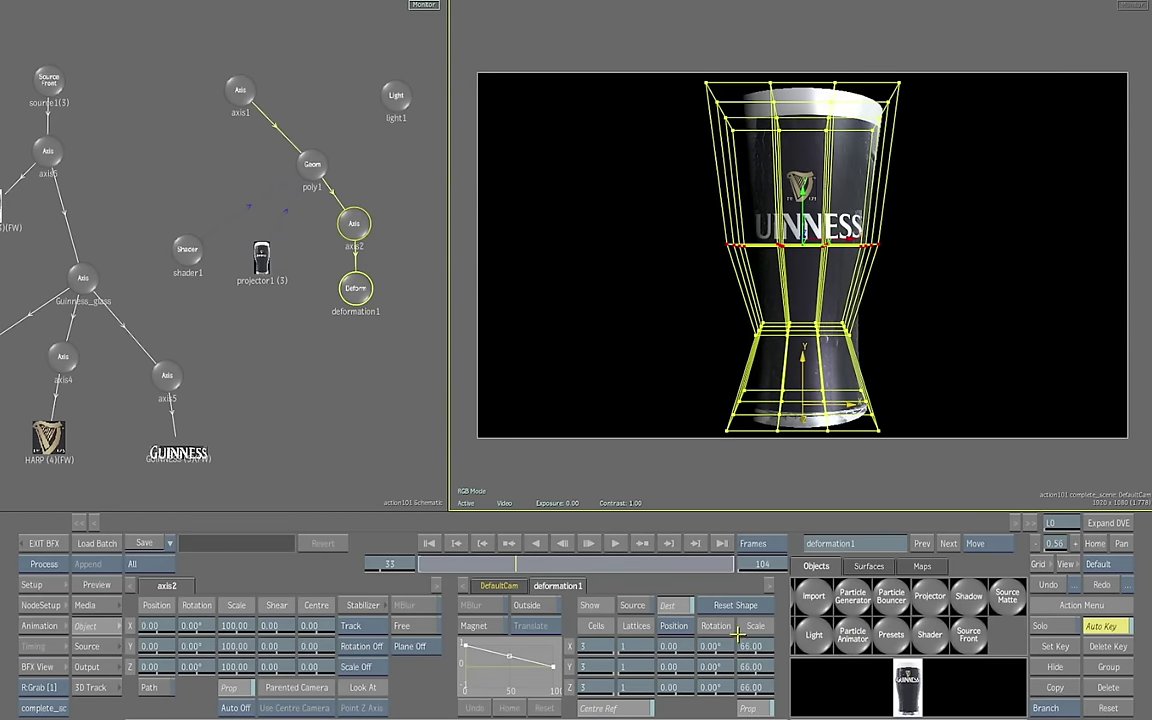
pyautogui.hotkey('ctrl', 'i')
pyautogui.click(1040, 590)
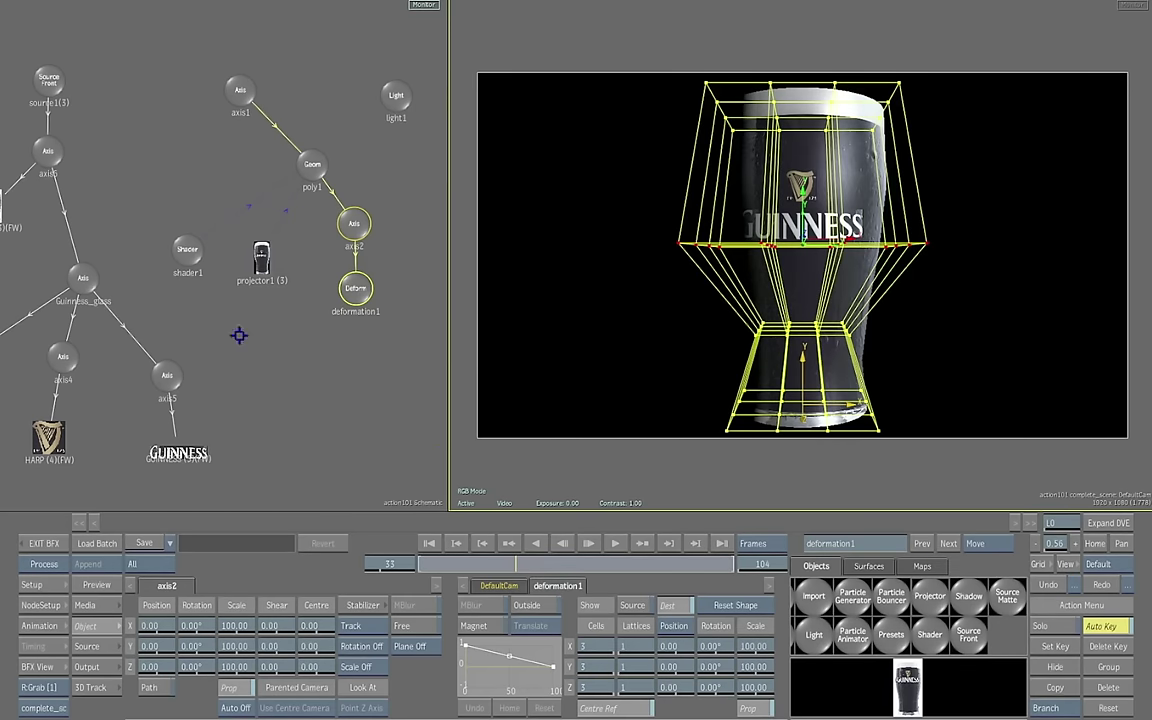
# Step: Keep shader1 on Anisotropic shading, set its X value to 22 and check the glass highlights at frame 23
pyautogui.moveTo(187, 248); pyautogui.dragTo(194, 240)
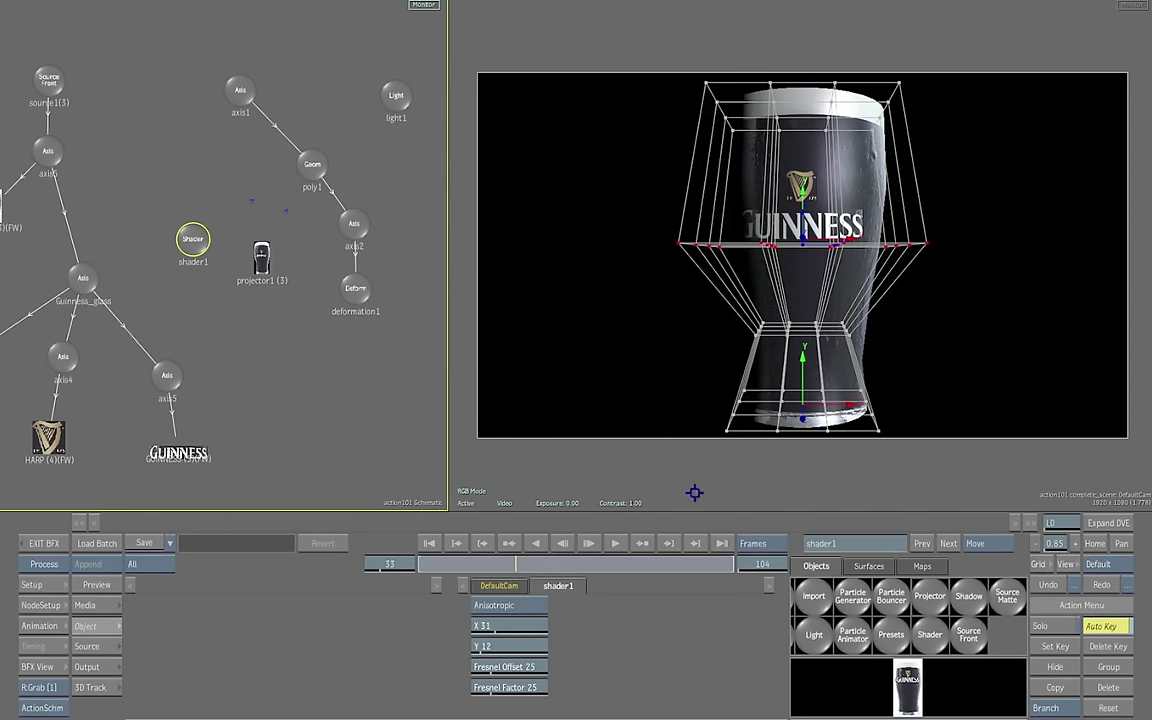
pyautogui.moveTo(697, 484); pyautogui.dragTo(818, 471)
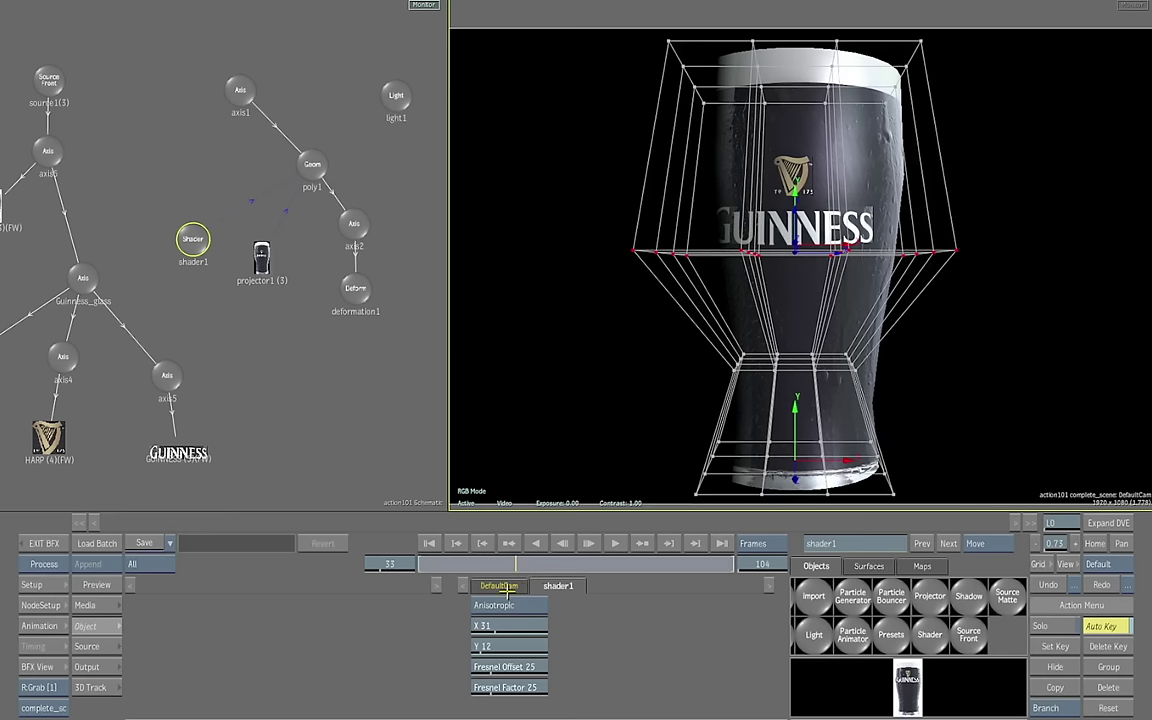
pyautogui.moveTo(520, 618); pyautogui.dragTo(513, 625)
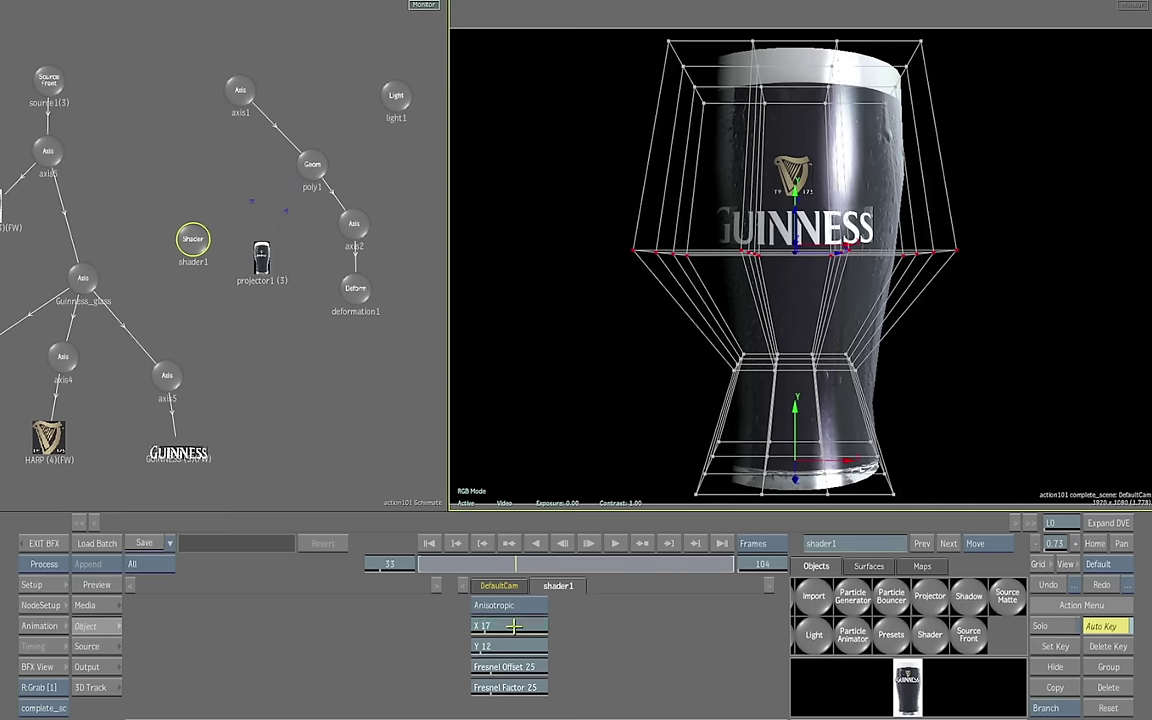
pyautogui.click(527, 605)
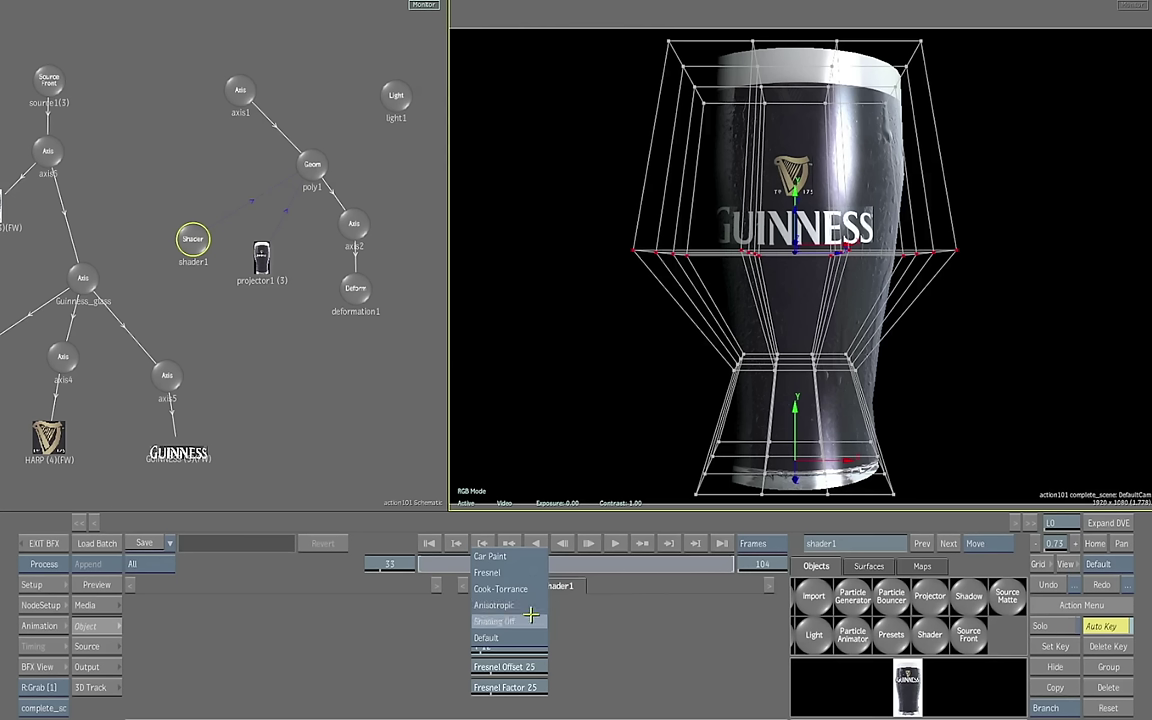
pyautogui.click(530, 606)
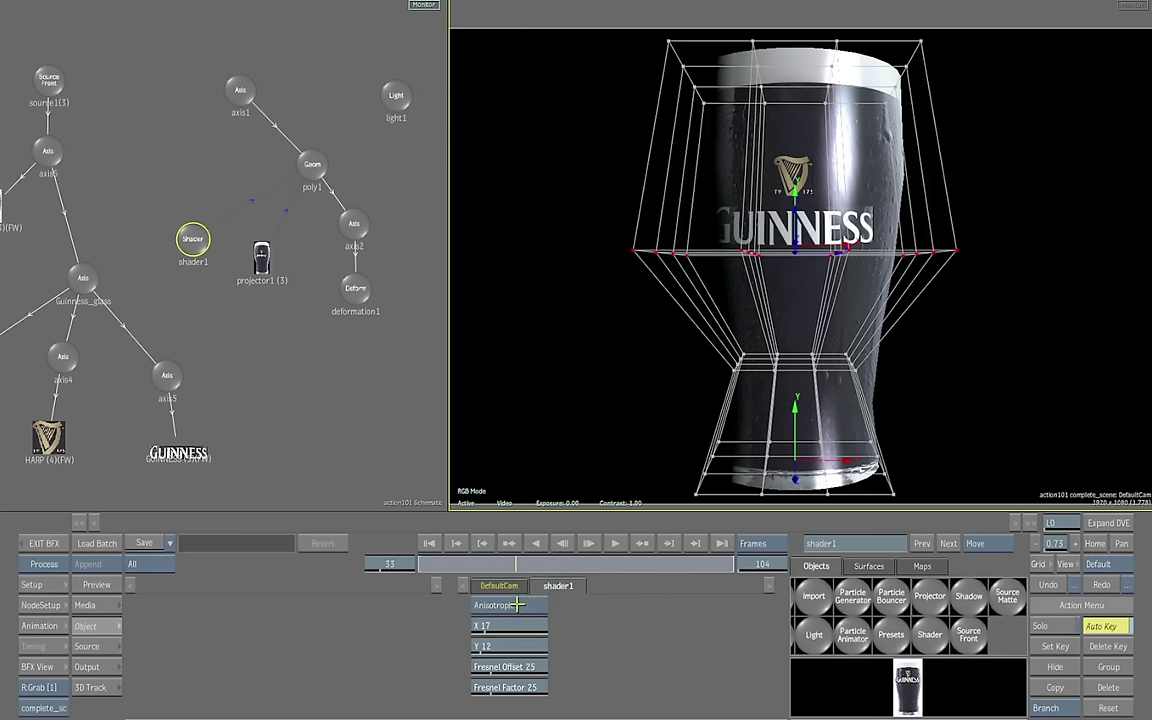
pyautogui.moveTo(508, 625); pyautogui.dragTo(518, 625)
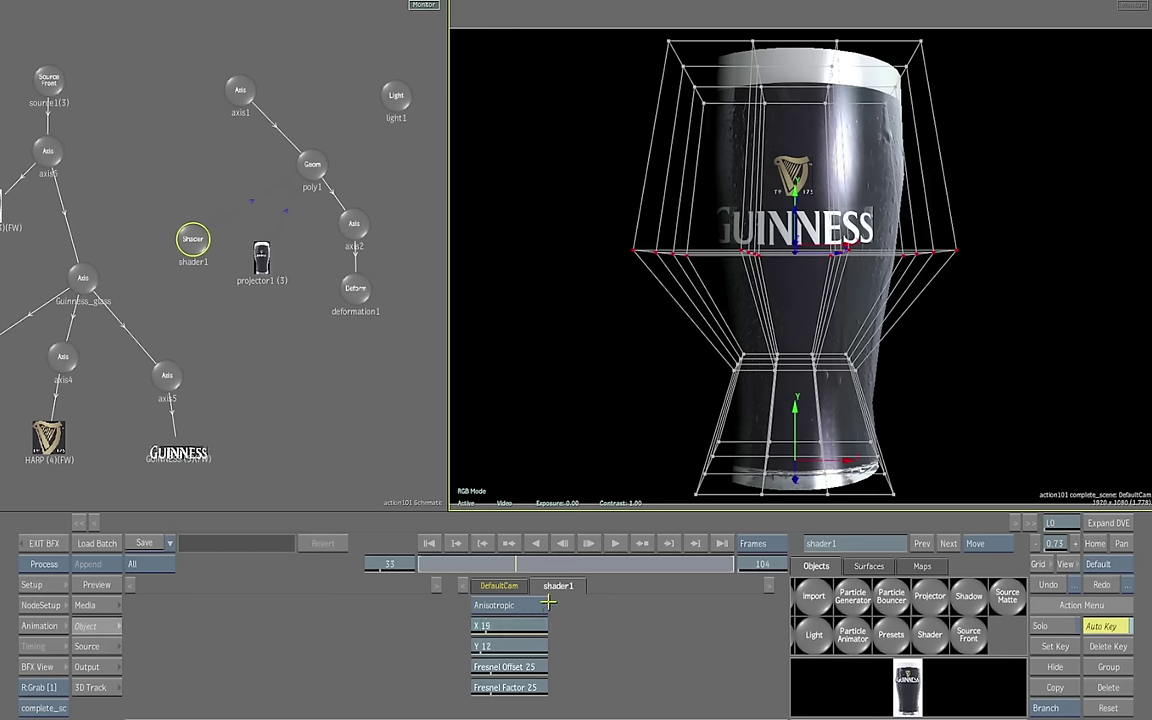
pyautogui.moveTo(522, 563); pyautogui.dragTo(498, 569)
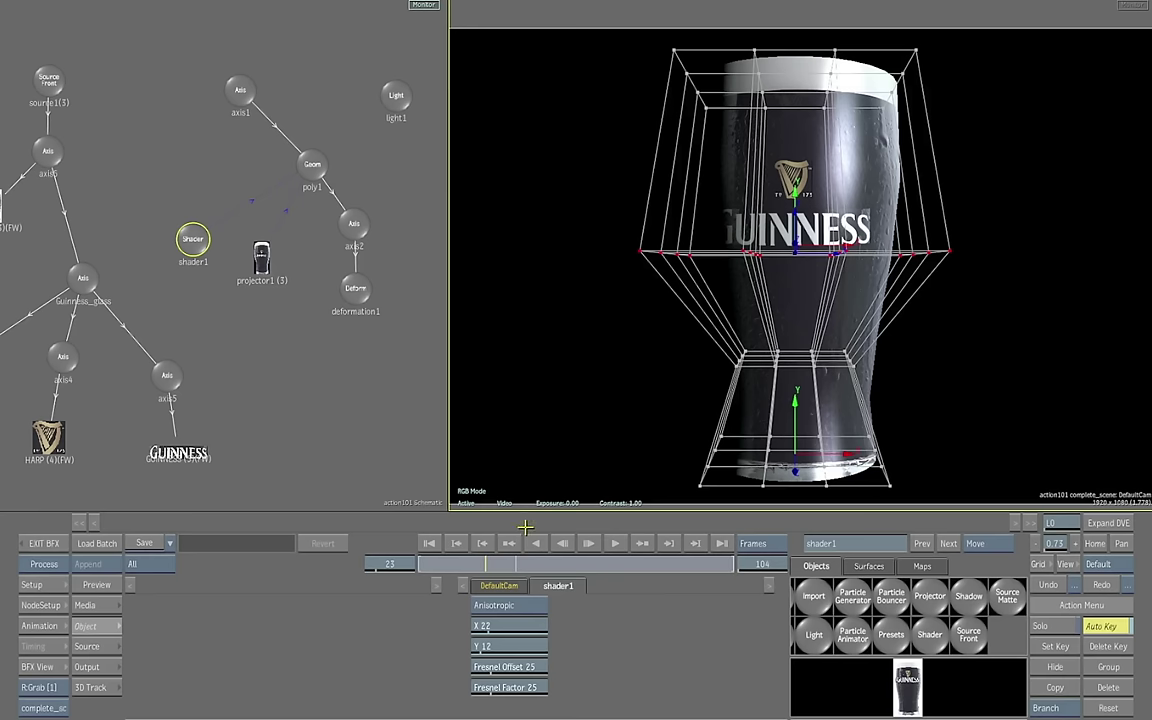
# Step: Exit action101 and Batch FX to the timeline and process the GUINNESS_WORLD_TIMELINE_completed segment
pyautogui.press('Escape')
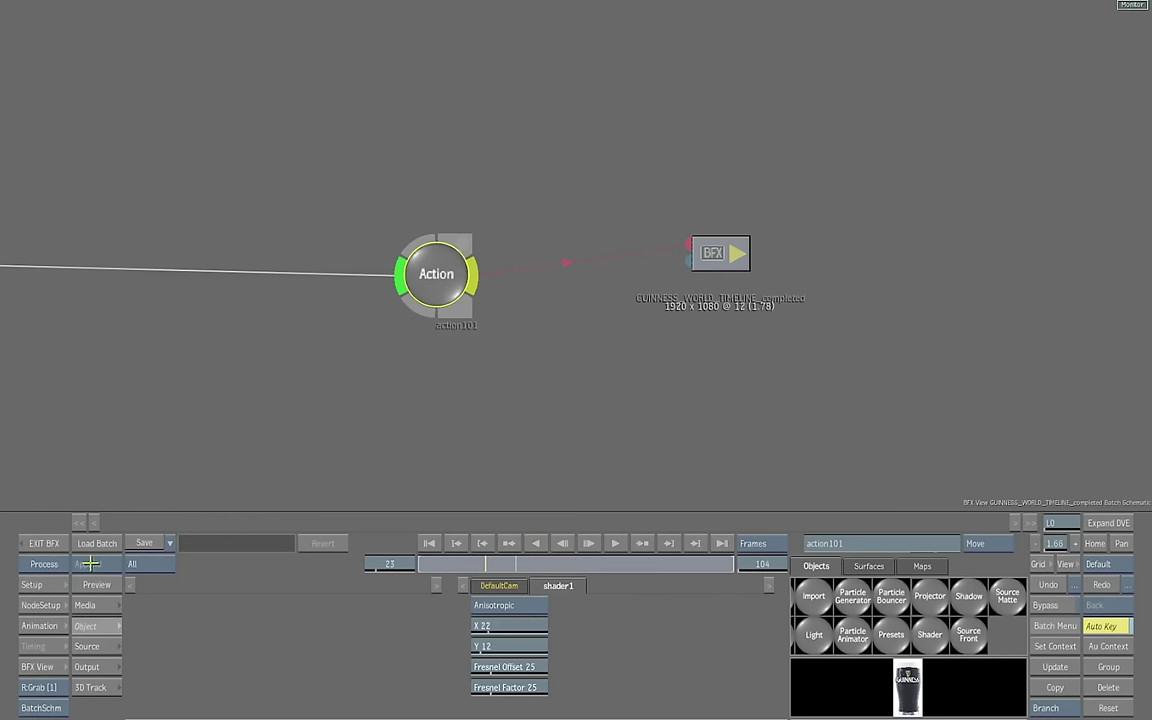
pyautogui.click(42, 543)
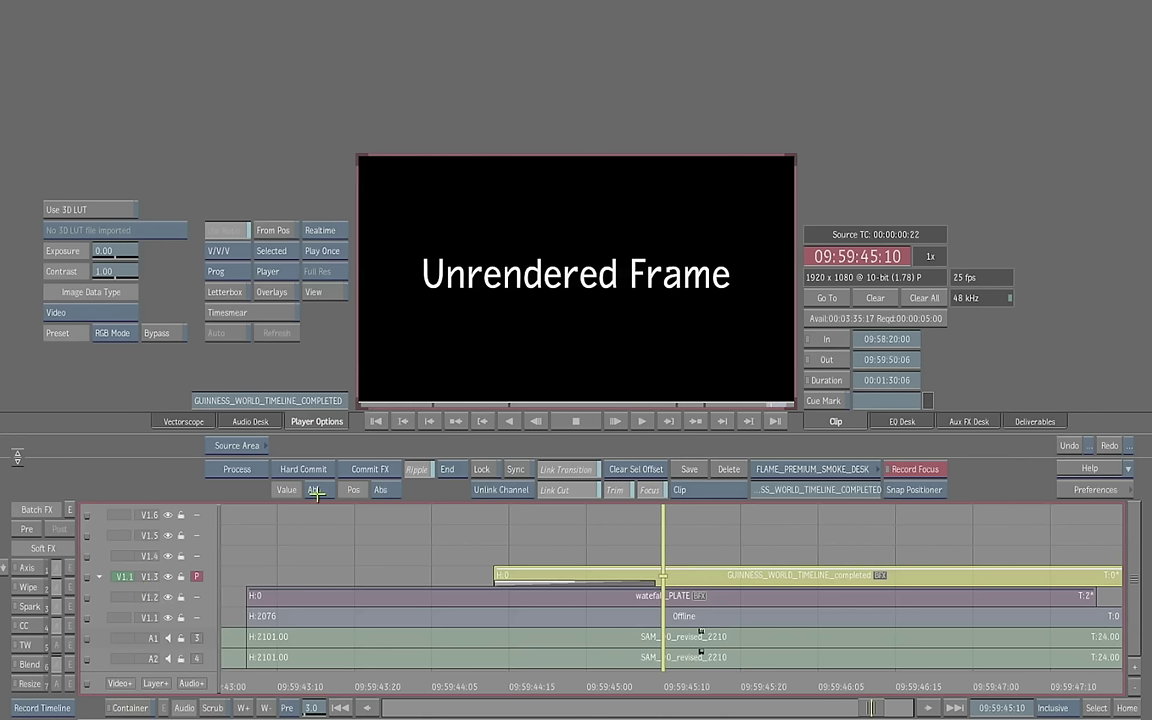
pyautogui.click(245, 468)
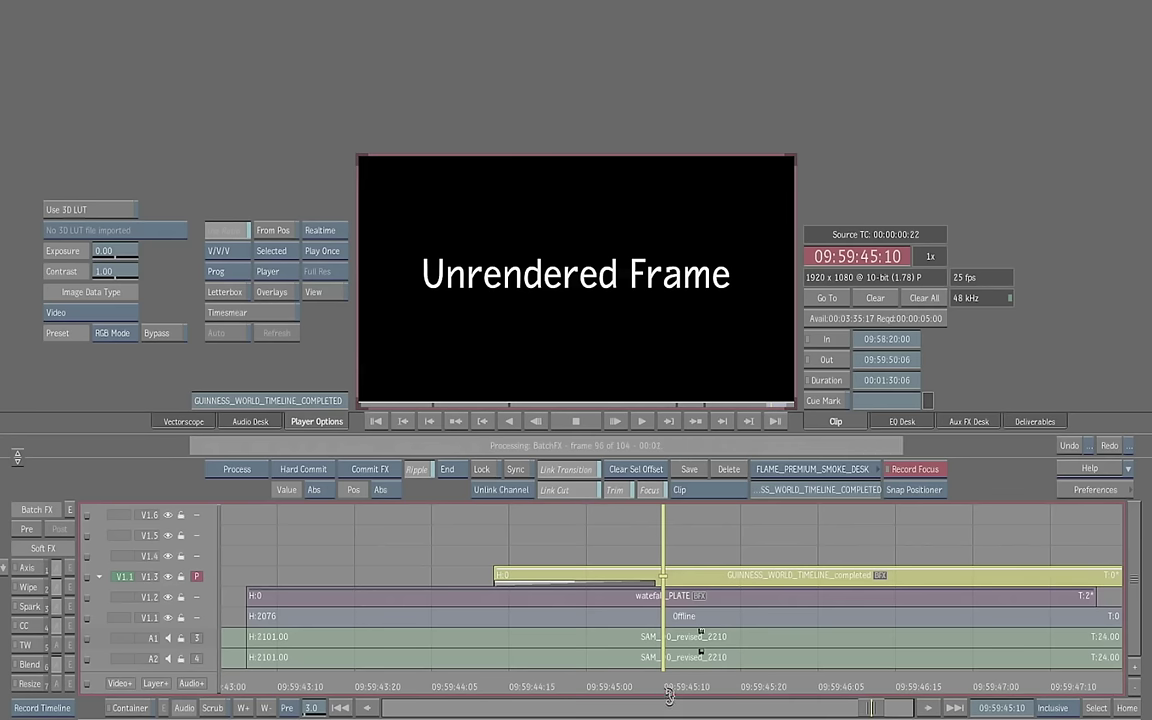
# Step: Move the positioner further along the processed GUINNESS_WORLD_TIMELINE_completed segment and reopen its Batch FX setup
pyautogui.moveTo(664, 688); pyautogui.dragTo(803, 673)
pyautogui.doubleClick(882, 575)
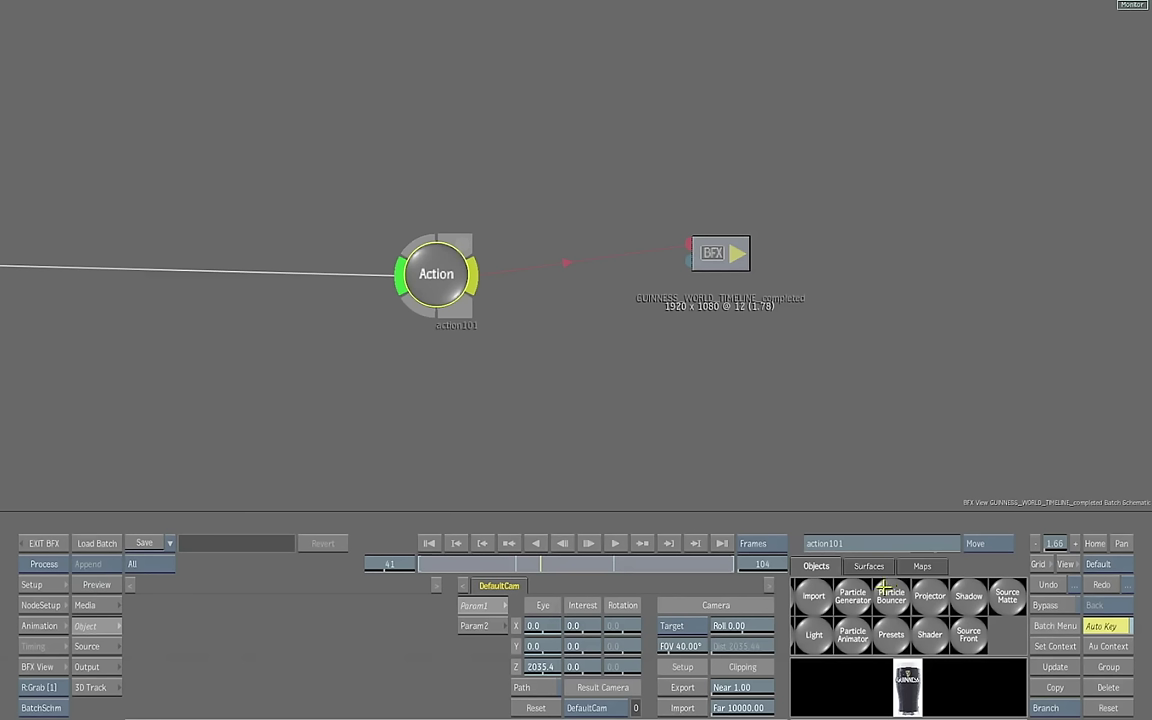
# Step: Add Distort, Keyer 3D, Motion Blur, 3D Blur, Motion Analysis and Motion Convert nodes from the FP_DEMO bin below the Action node
pyautogui.moveTo(0, 671)
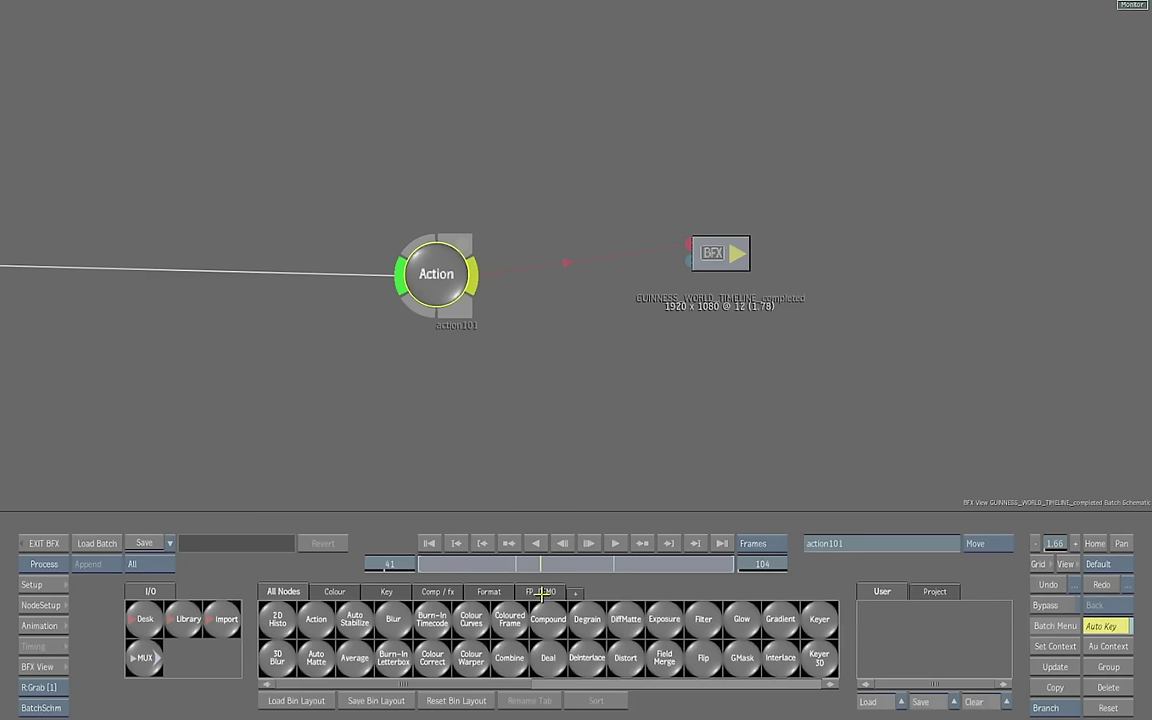
pyautogui.moveTo(514, 686); pyautogui.dragTo(483, 683)
pyautogui.click(545, 591)
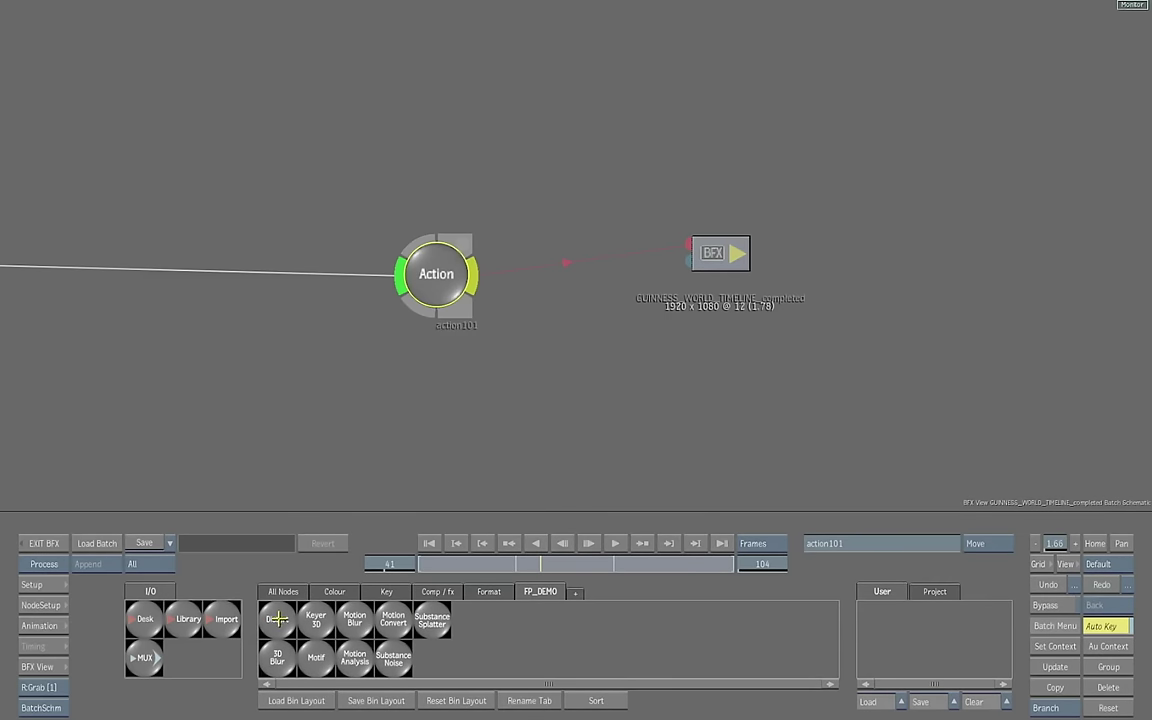
pyautogui.moveTo(276, 619); pyautogui.dragTo(289, 442)
pyautogui.moveTo(316, 619); pyautogui.dragTo(346, 451)
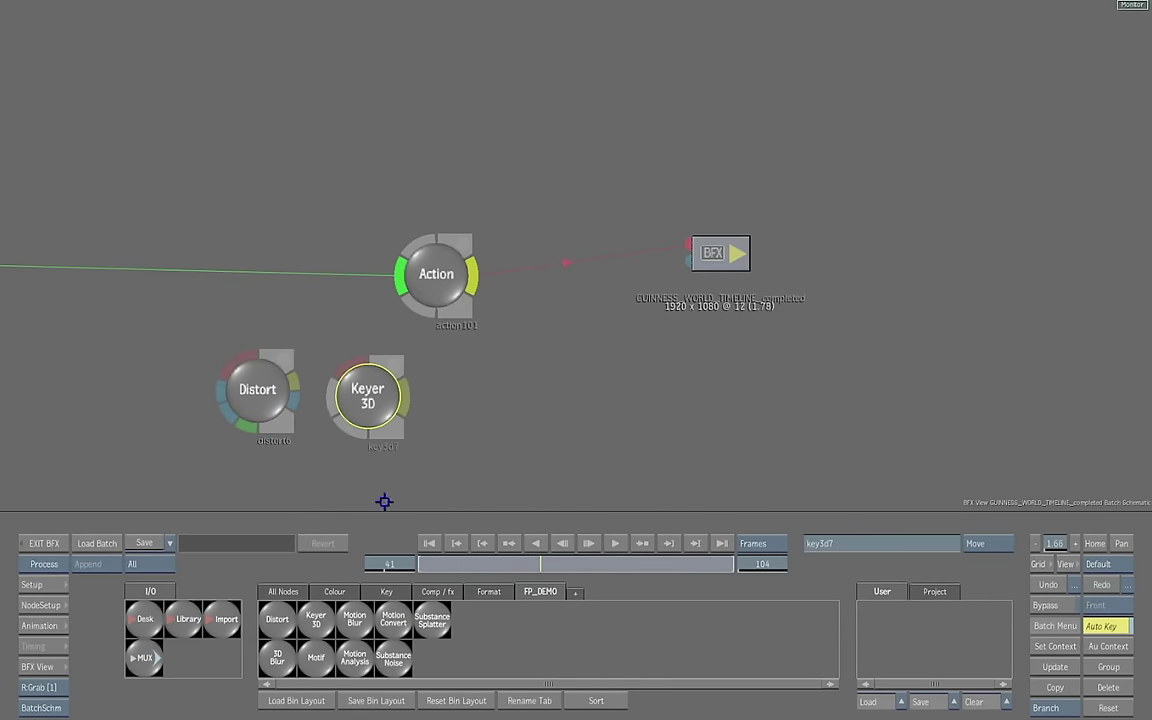
pyautogui.moveTo(368, 598); pyautogui.dragTo(451, 465)
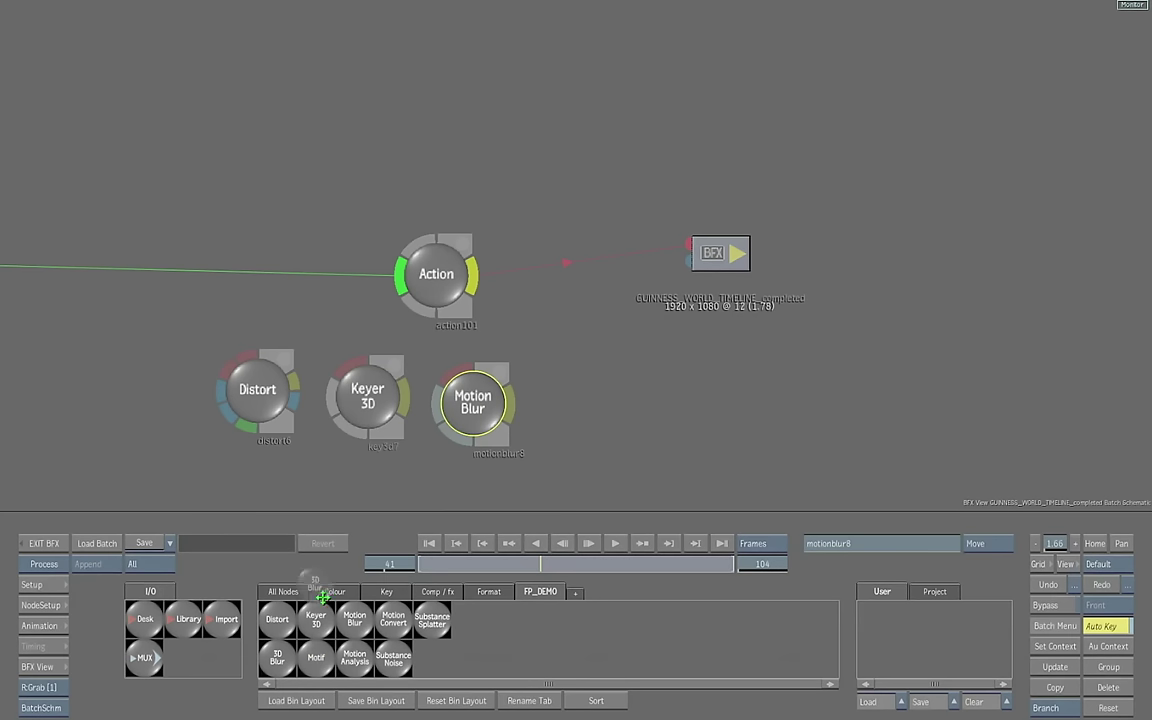
pyautogui.moveTo(287, 651); pyautogui.dragTo(560, 470)
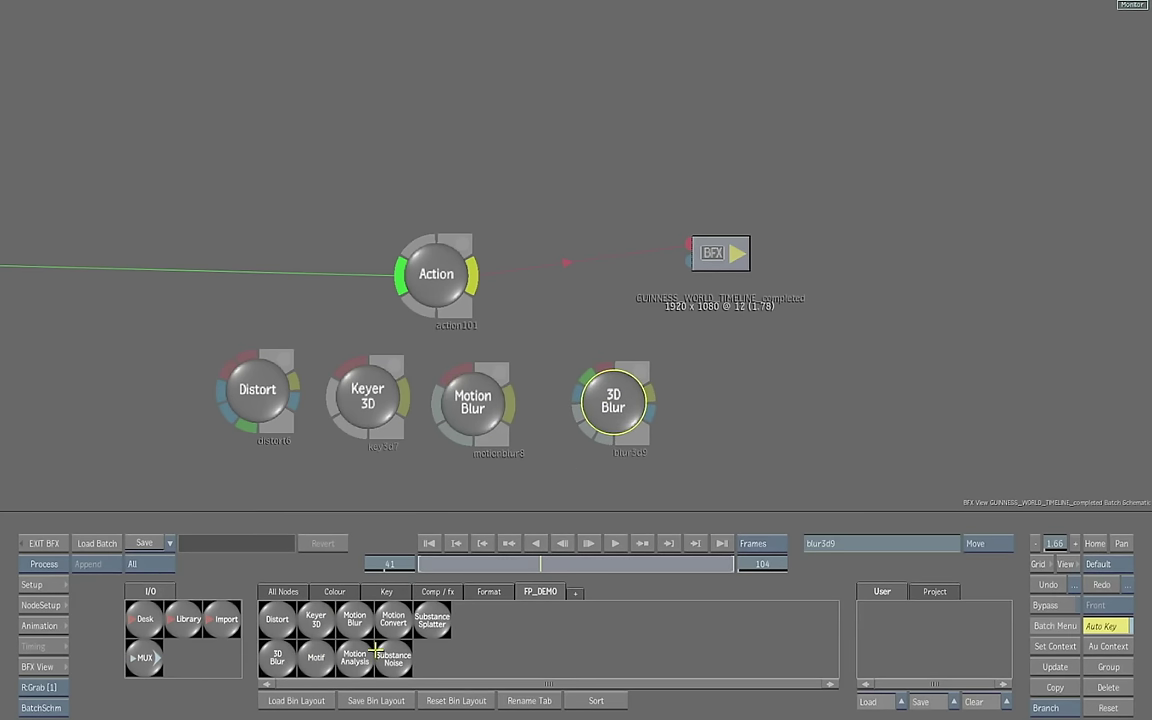
pyautogui.moveTo(355, 660); pyautogui.dragTo(727, 415)
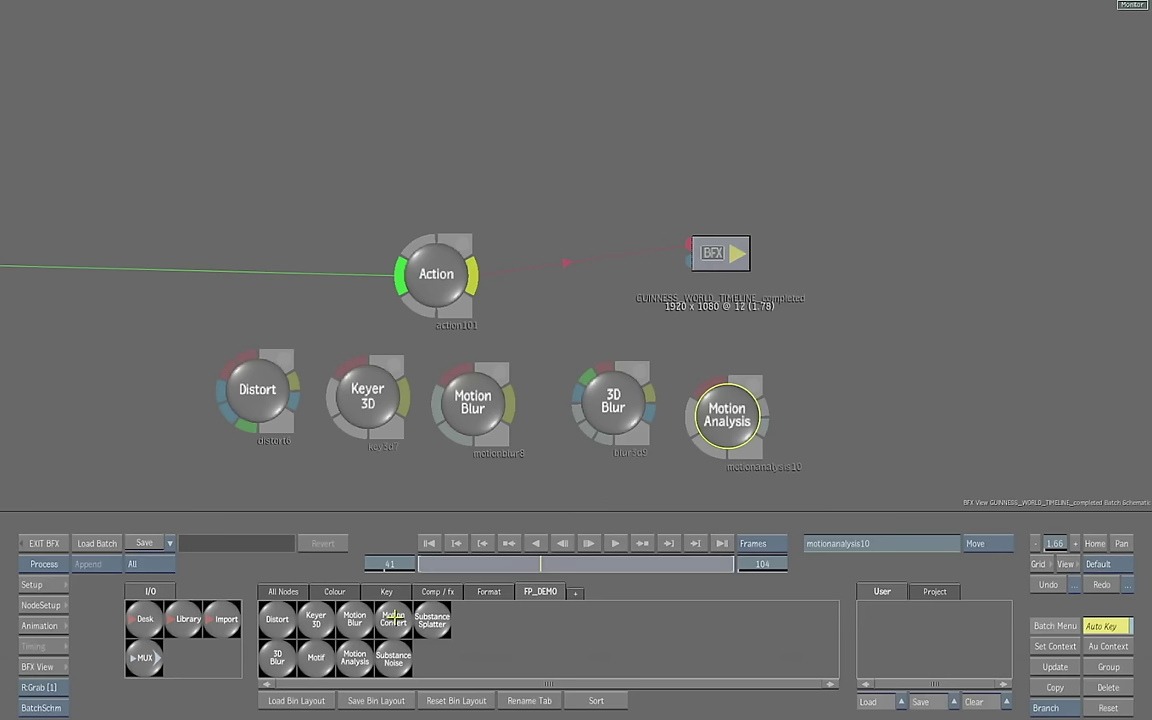
pyautogui.moveTo(393, 619); pyautogui.dragTo(860, 370)
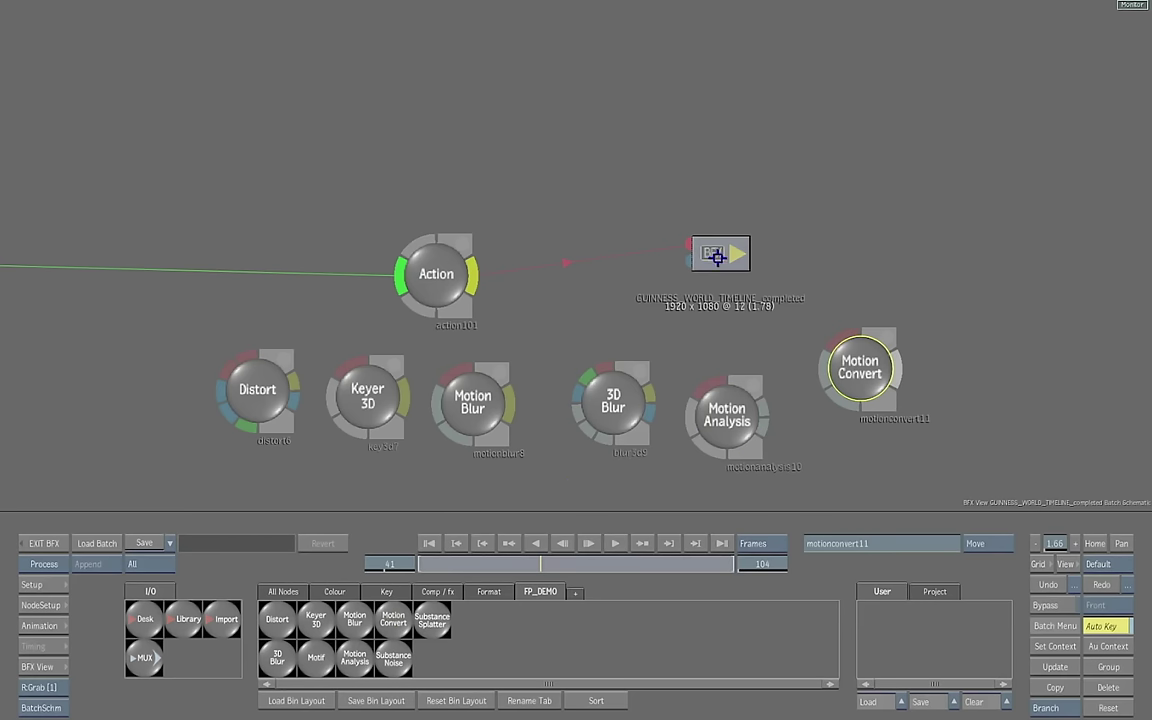
# Step: Place a Motif node between action101 and the relocated BFX output node, and connect action101's result to the Motif's front input
pyautogui.moveTo(717, 256); pyautogui.dragTo(865, 196)
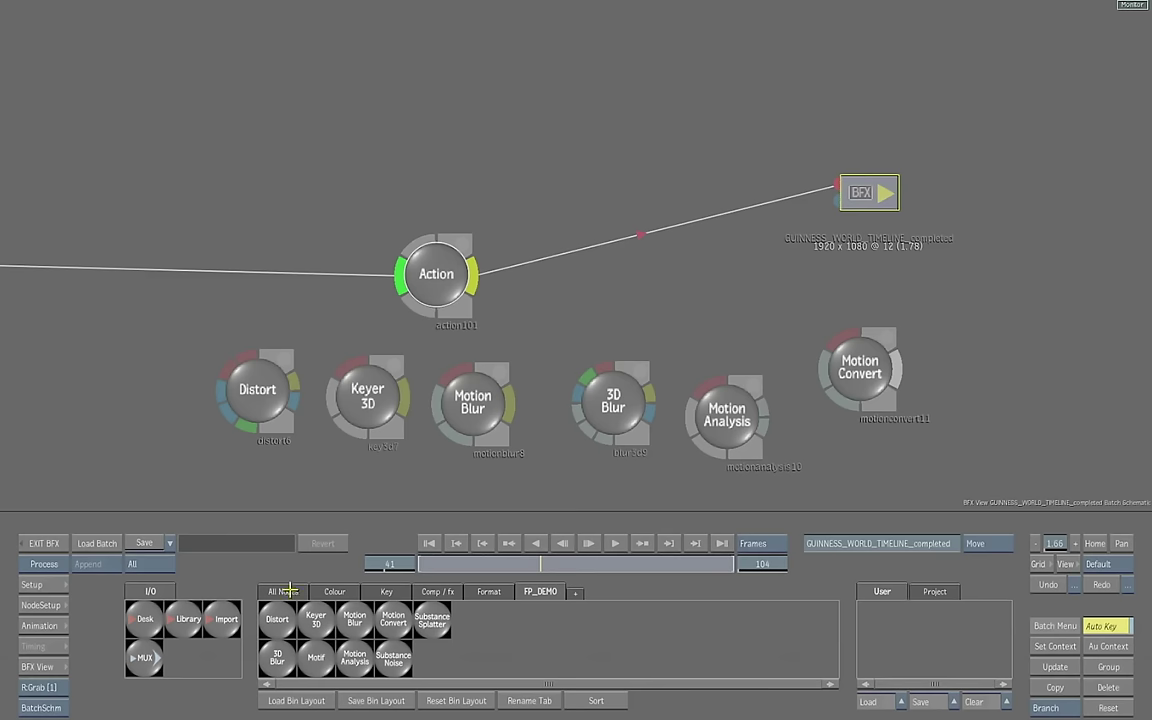
pyautogui.moveTo(333, 652); pyautogui.dragTo(633, 180)
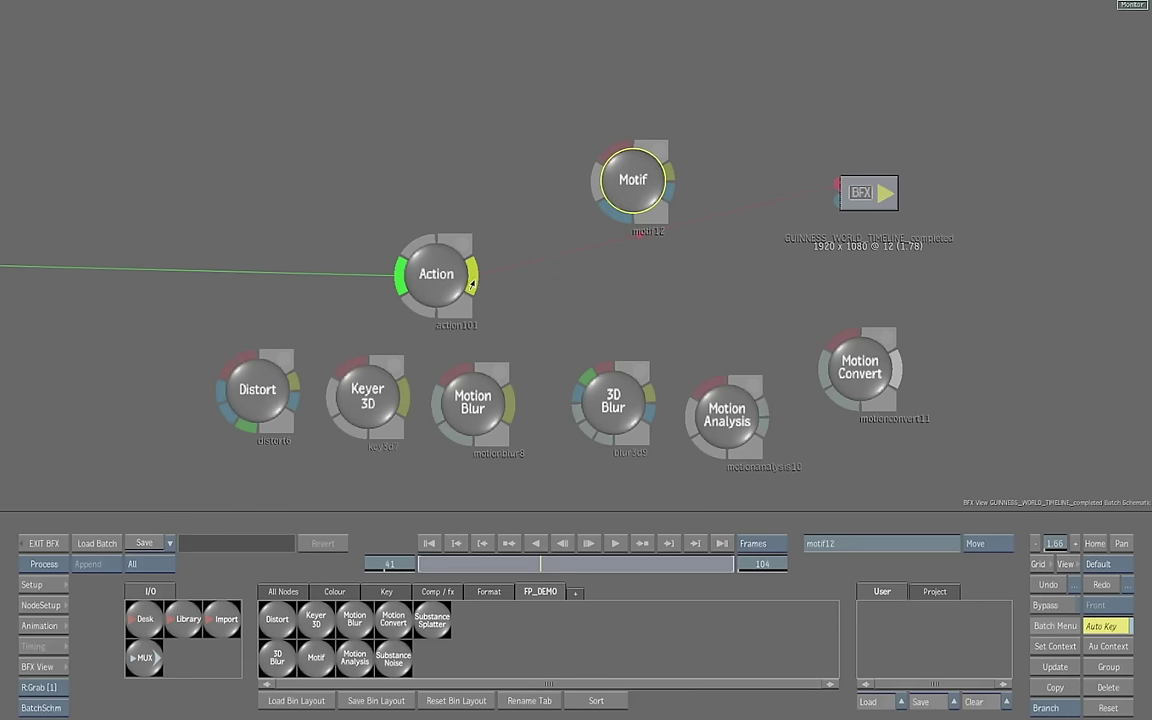
pyautogui.moveTo(478, 272); pyautogui.dragTo(644, 162)
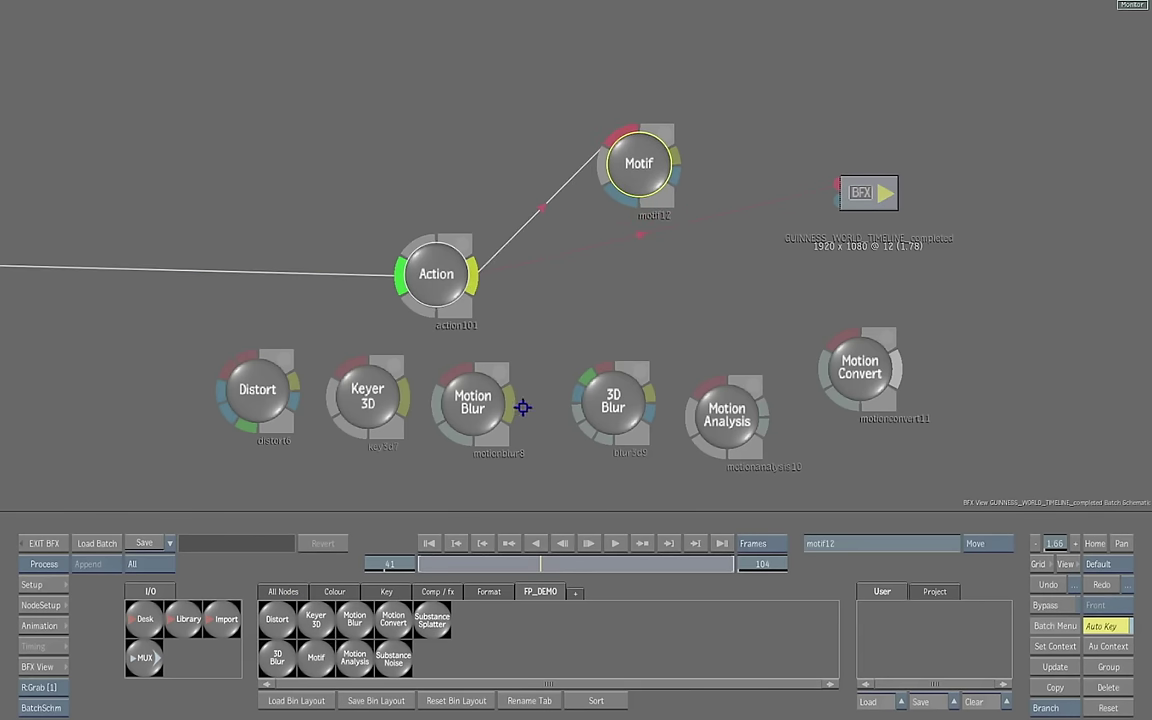
# Step: View the Motif result and set texture scale X to 174, order 21, angle 43° and the symmetry centre to X -130, Y 3
pyautogui.press('F4')
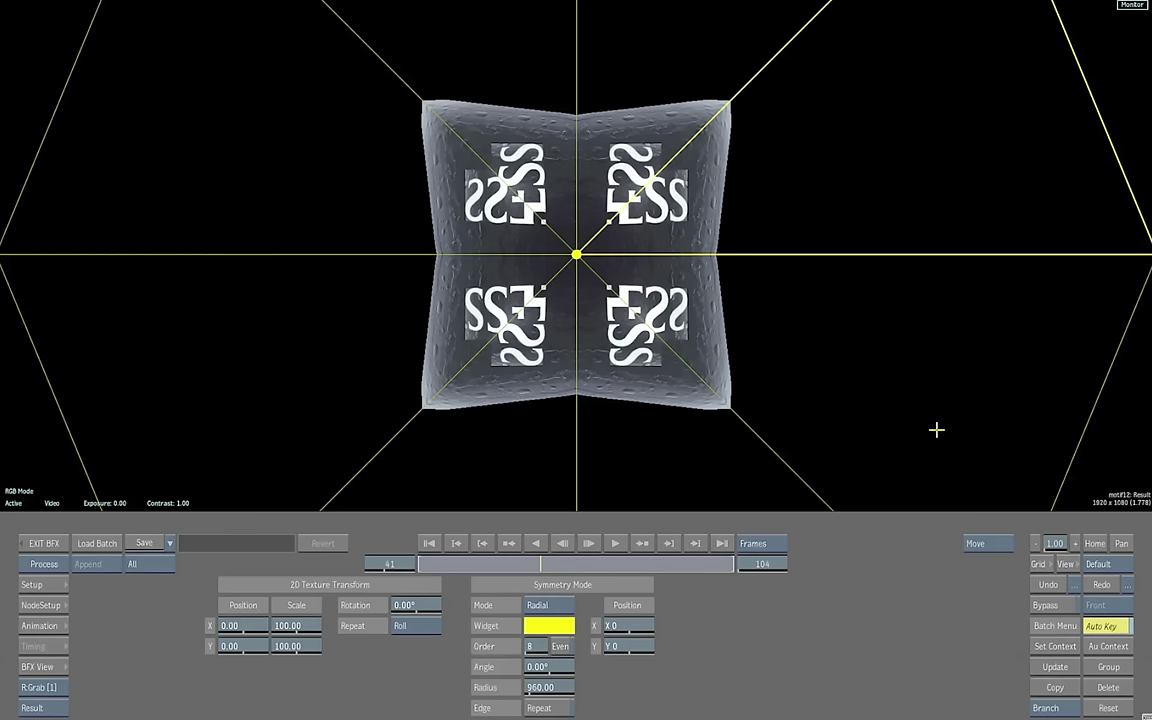
pyautogui.moveTo(936, 429); pyautogui.dragTo(814, 436)
pyautogui.moveTo(307, 625); pyautogui.dragTo(573, 665)
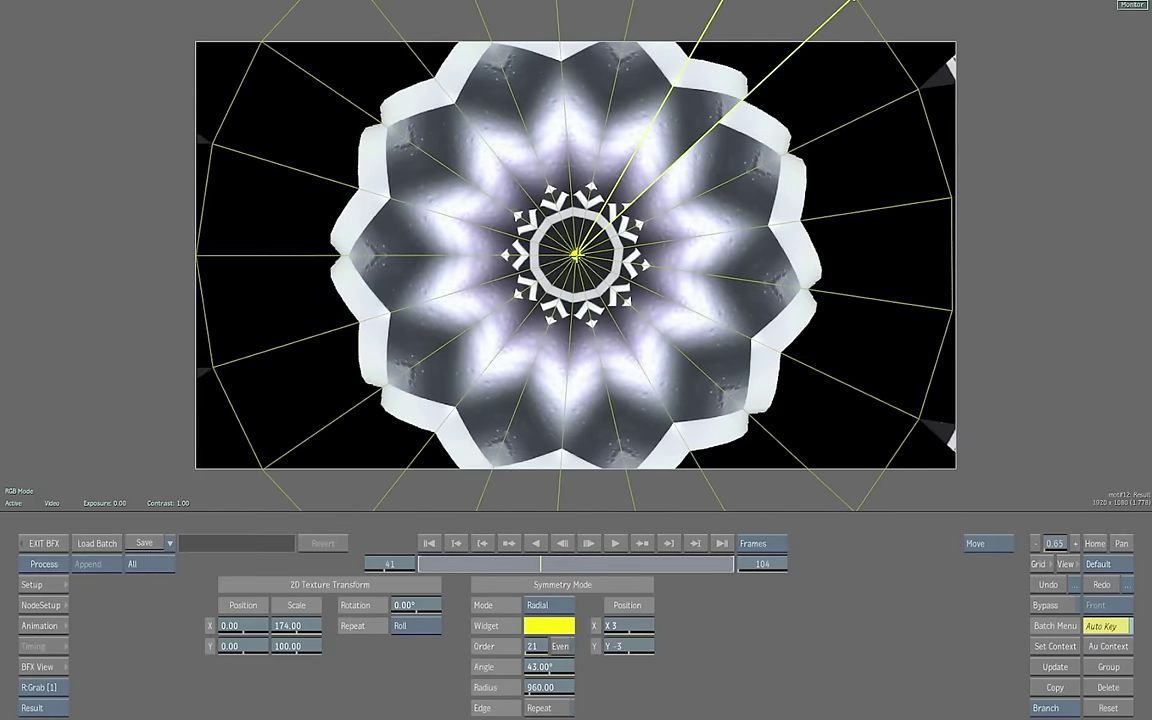
pyautogui.moveTo(577, 255); pyautogui.dragTo(525, 254)
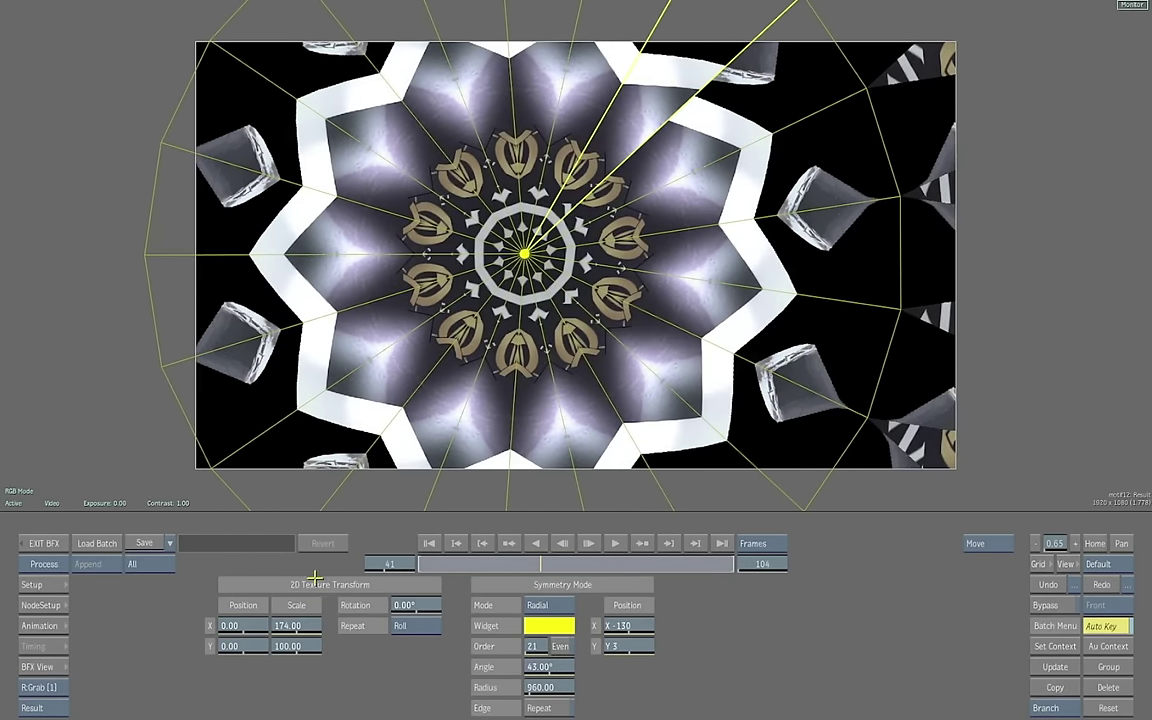
# Step: Connect the Motif node's result to the BFX output node and exit Batch FX to the timeline
pyautogui.press('Escape')
pyautogui.moveTo(677, 158); pyautogui.dragTo(850, 194)
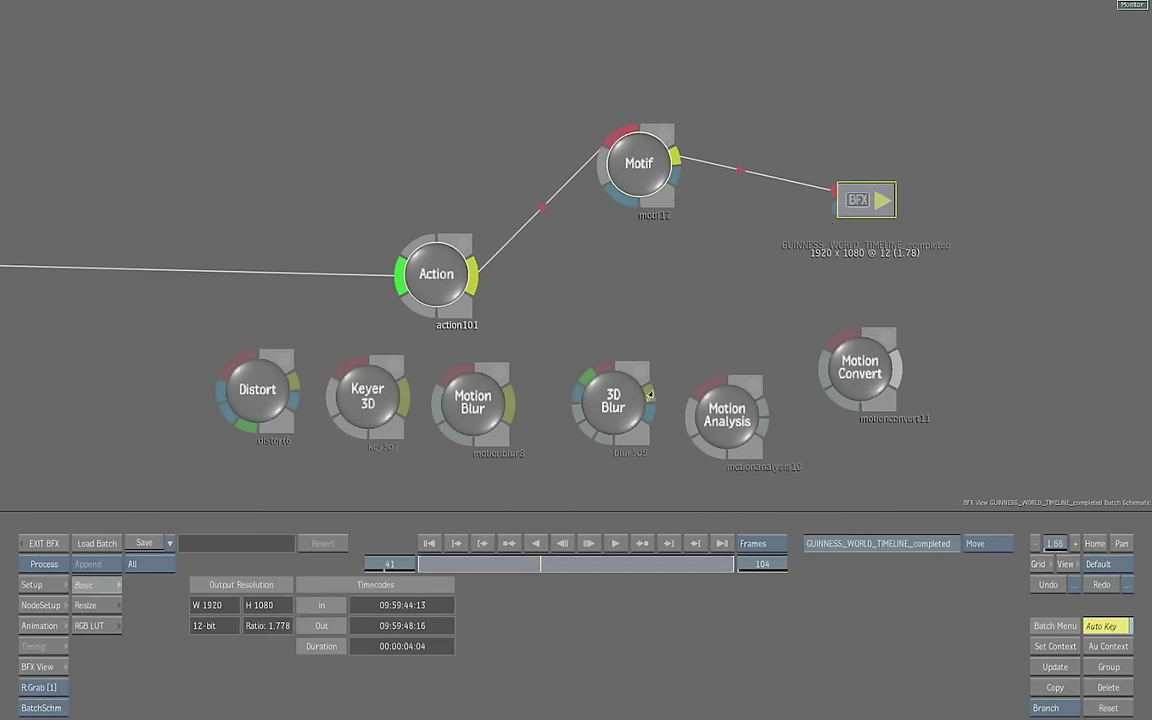
pyautogui.press('`')
pyautogui.click(60, 545)
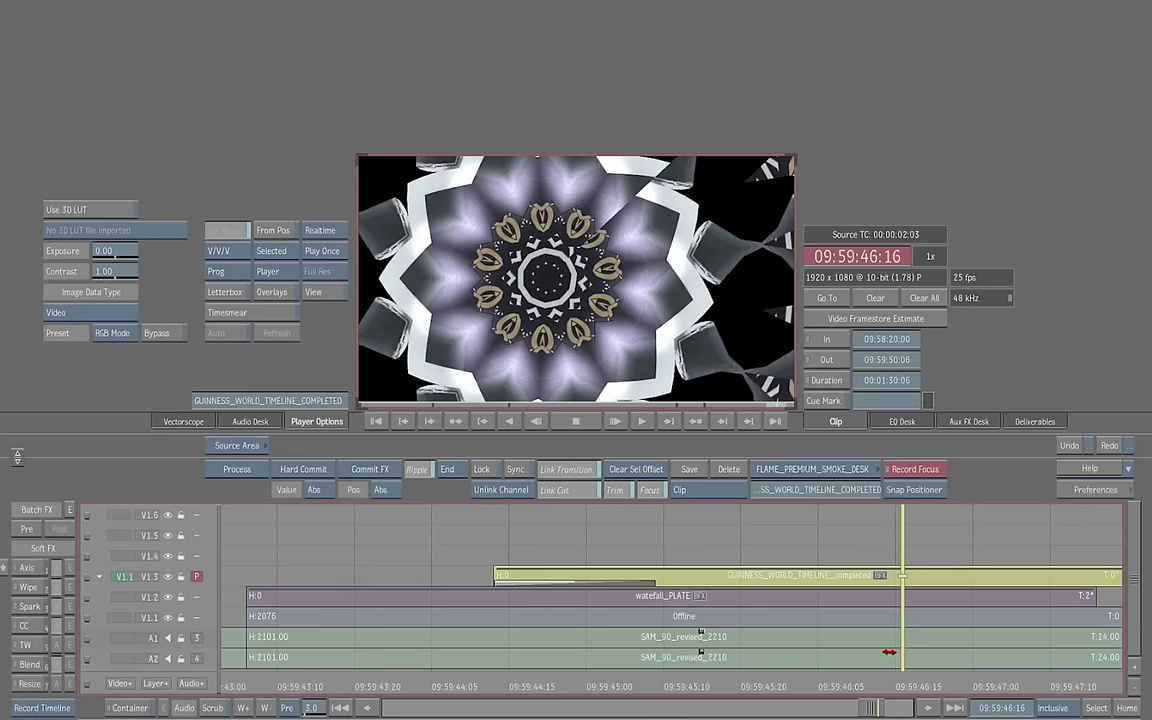